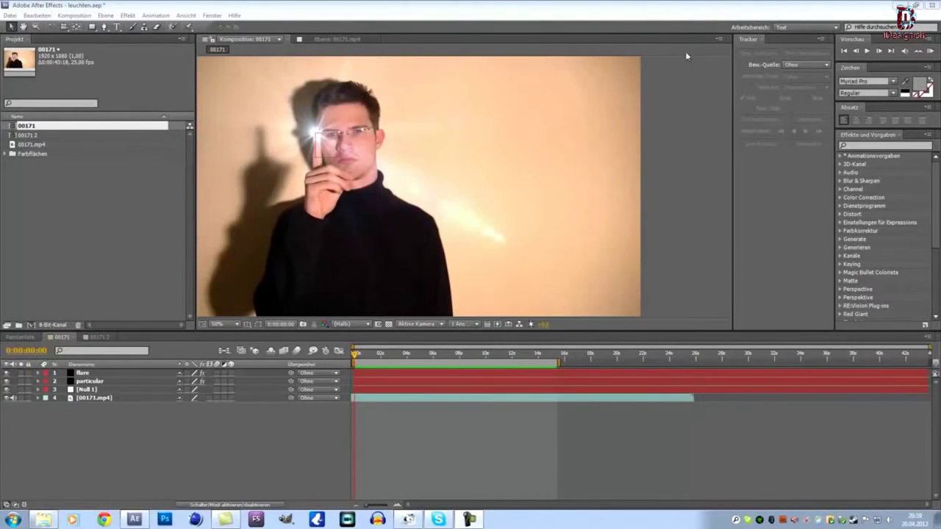
# Step: Preview the finished effect, then open 00171 2, play its plain clip, and return to 0:00
pyautogui.click(867, 50)
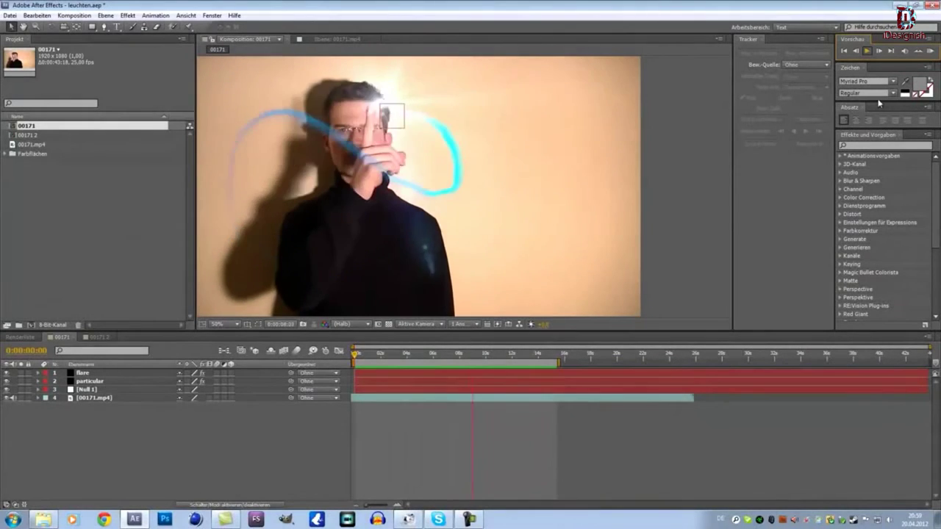
pyautogui.click(869, 51)
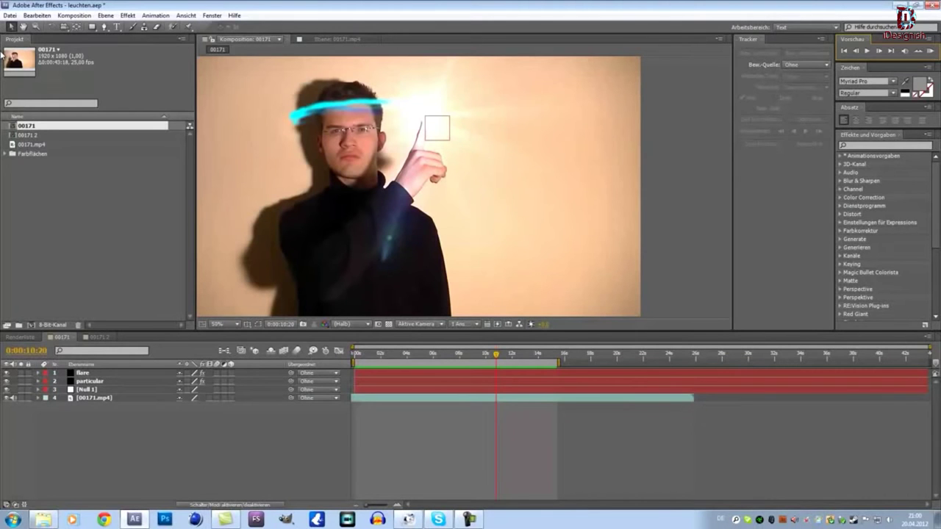
pyautogui.click(26, 136)
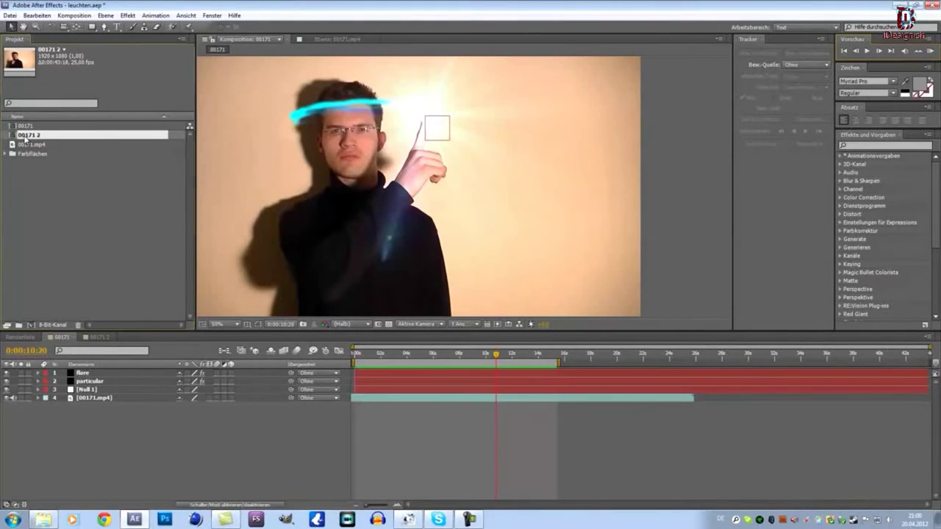
pyautogui.doubleClick(26, 136)
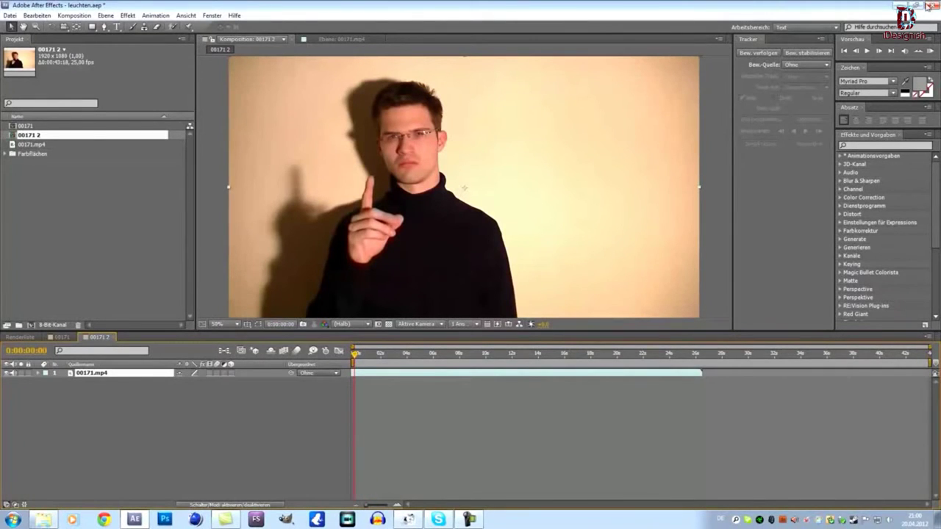
pyautogui.click(867, 51)
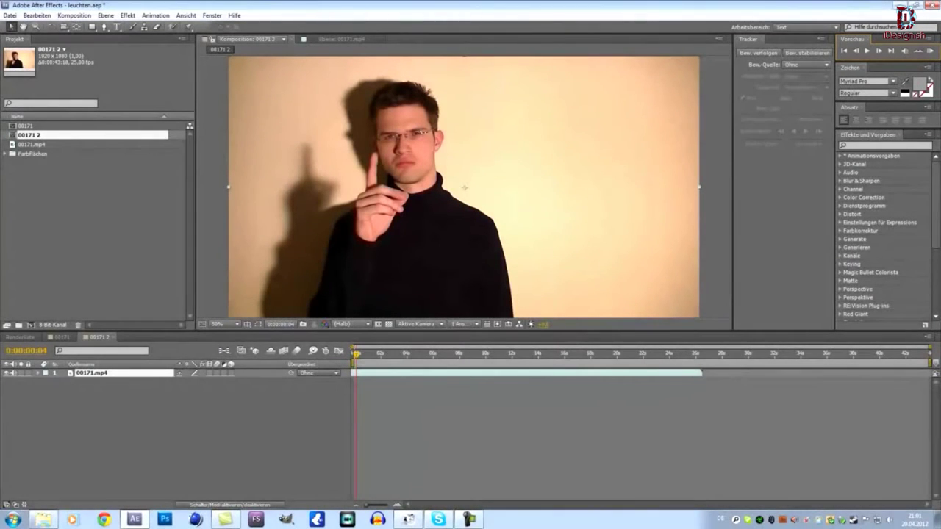
pyautogui.moveTo(360, 355); pyautogui.dragTo(331, 356)
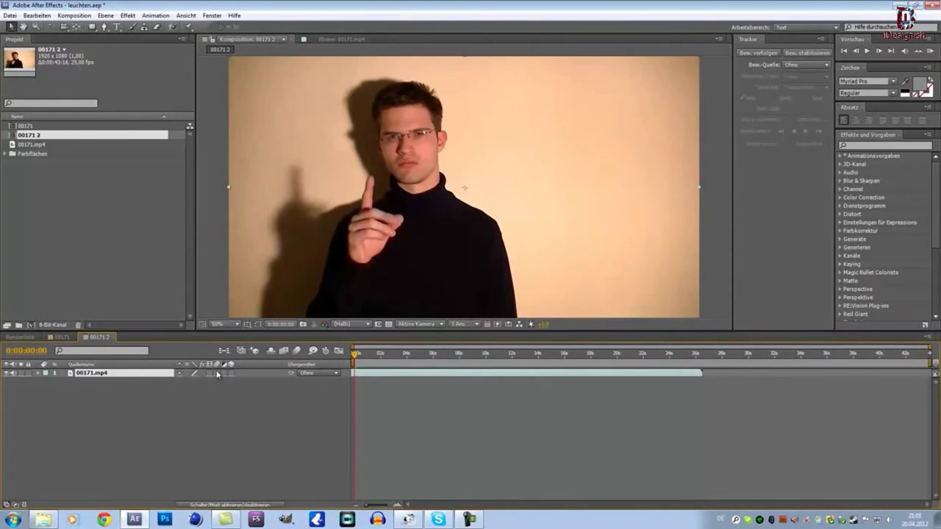
# Step: Create a null object from the Layer > New menu
pyautogui.click(107, 15)
pyautogui.click(65, 201)
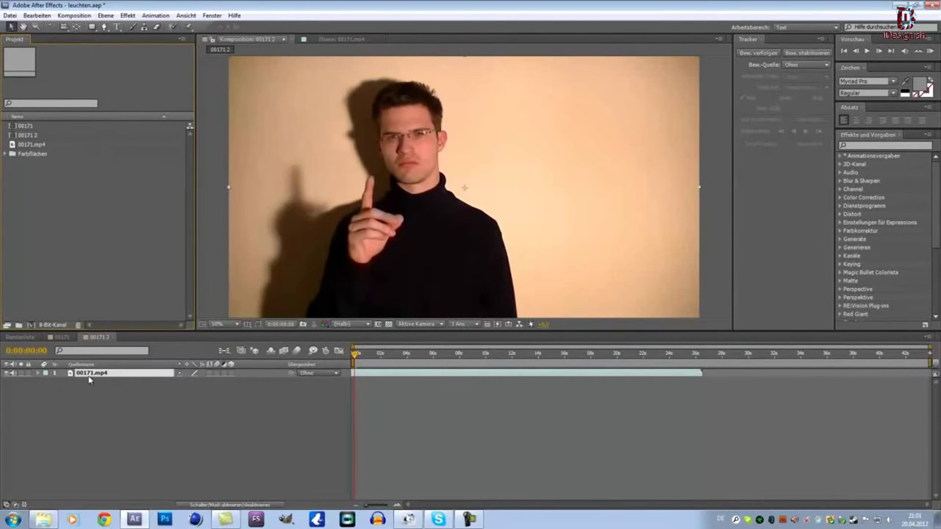
pyautogui.click(106, 15)
pyautogui.click(234, 16)
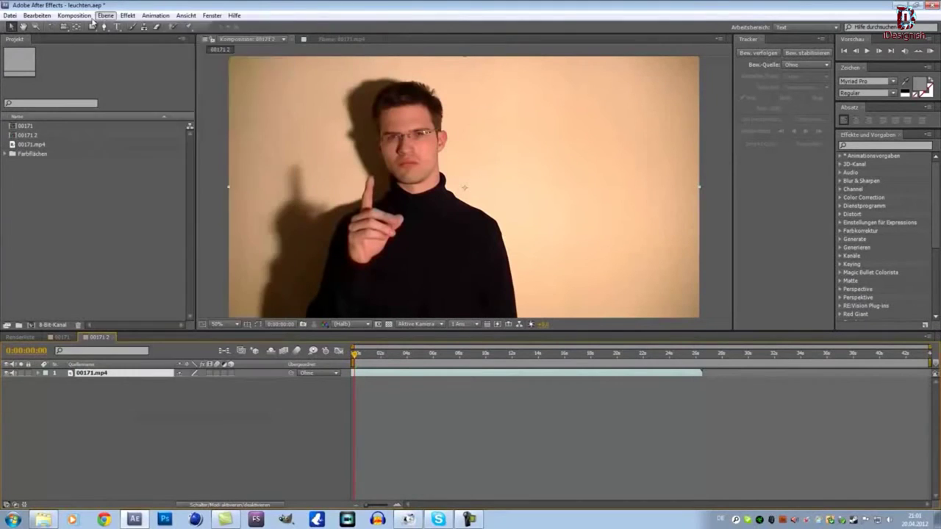
pyautogui.click(101, 18)
pyautogui.moveTo(233, 15)
pyautogui.moveTo(106, 21)
pyautogui.moveTo(160, 28)
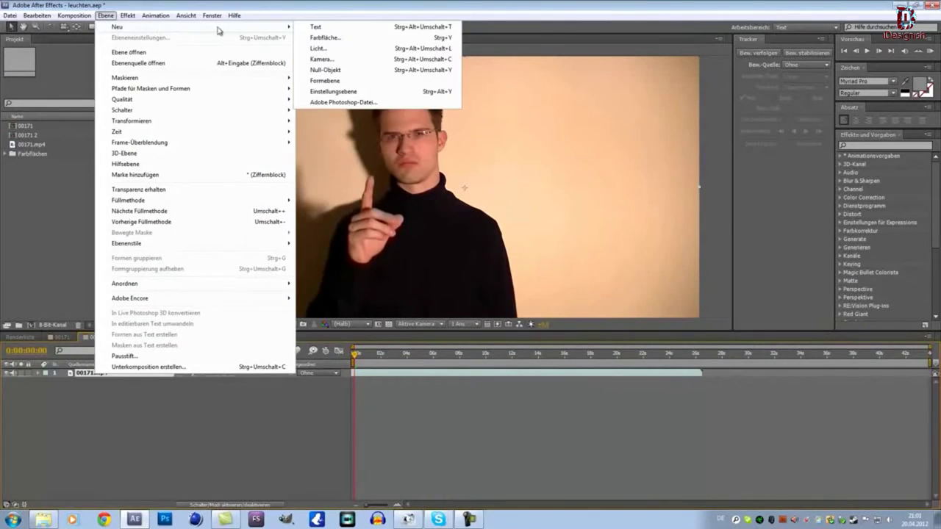
pyautogui.click(326, 69)
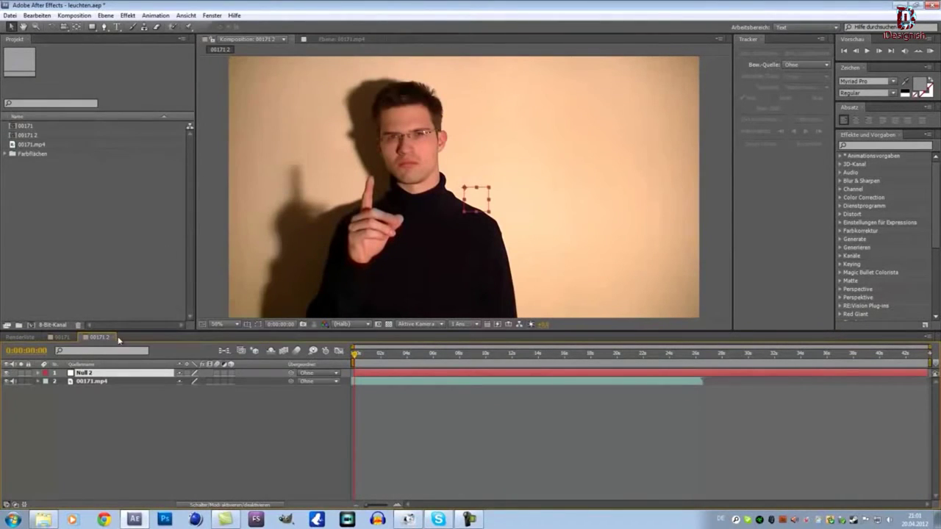
# Step: Confirm the Null 2 layer's name, then select the 00171.mp4 video layer
pyautogui.rightClick(151, 377)
pyautogui.press('Escape')
pyautogui.press('Return')
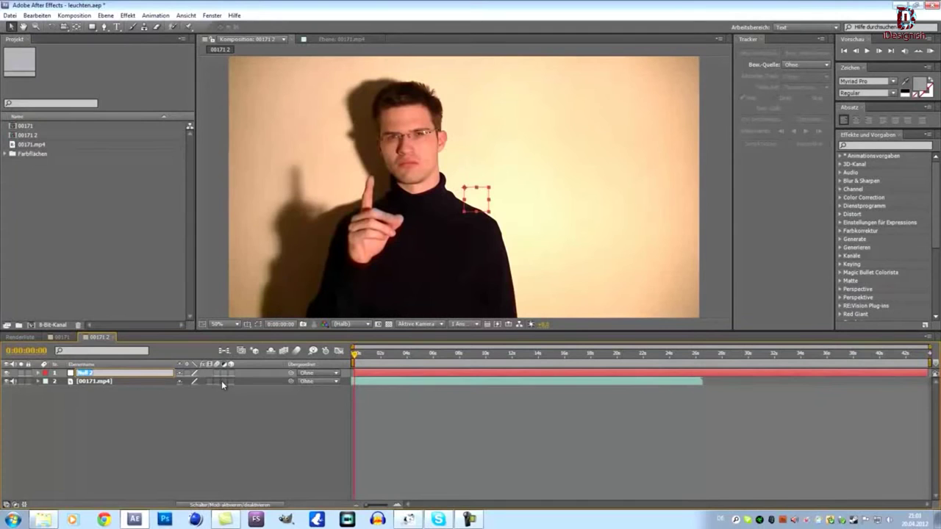
pyautogui.click(207, 422)
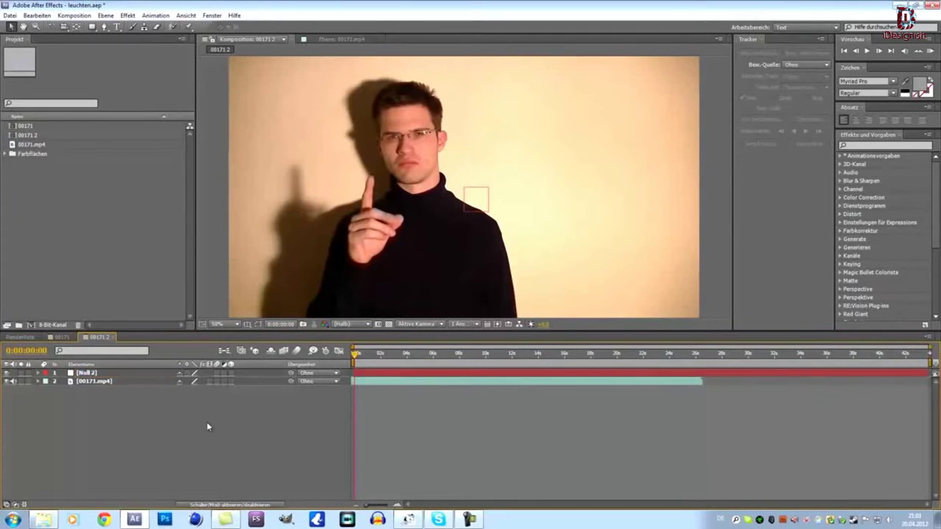
pyautogui.click(125, 375)
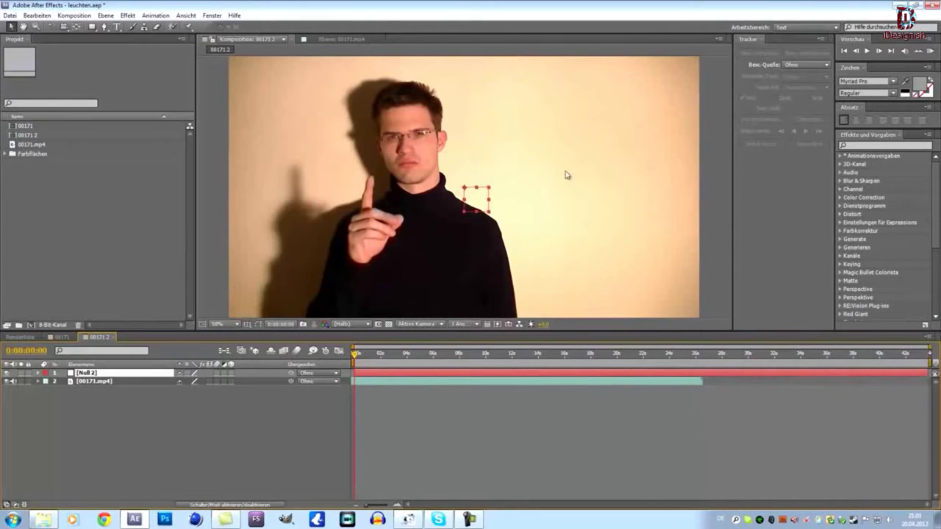
pyautogui.click(146, 381)
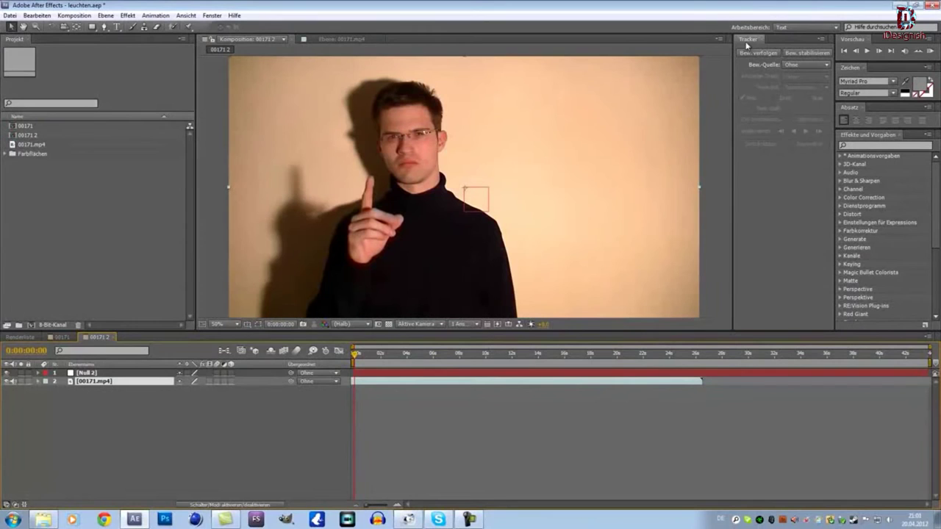
# Step: Select the 00171.mp4 layer and start a motion track on it in the Tracker panel
pyautogui.click(213, 15)
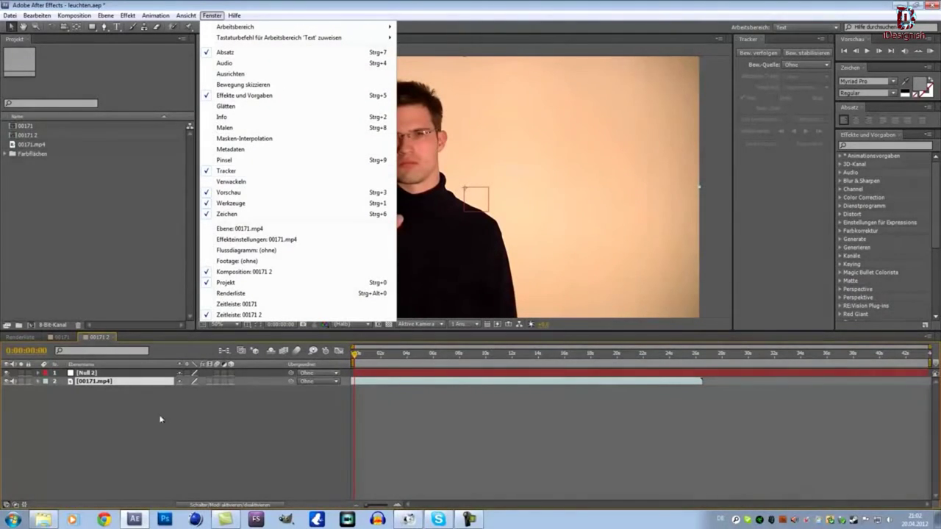
pyautogui.click(185, 471)
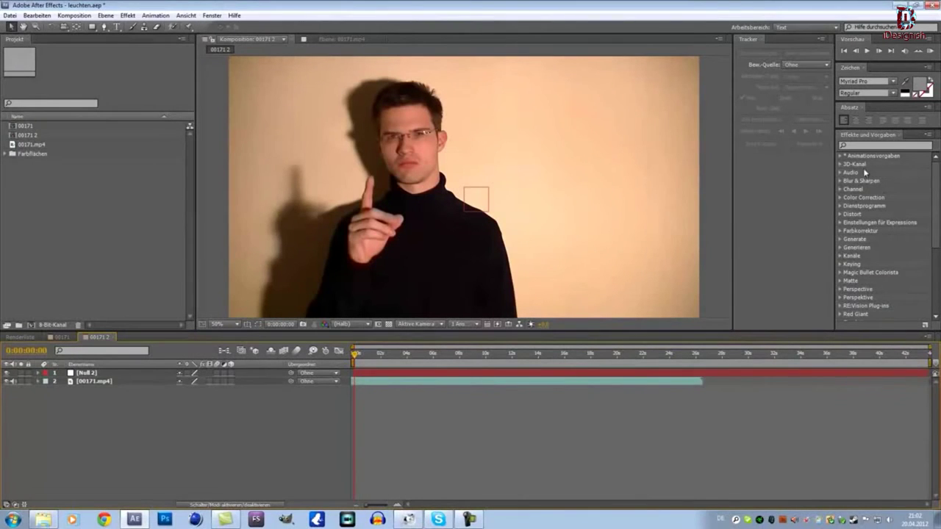
pyautogui.click(117, 383)
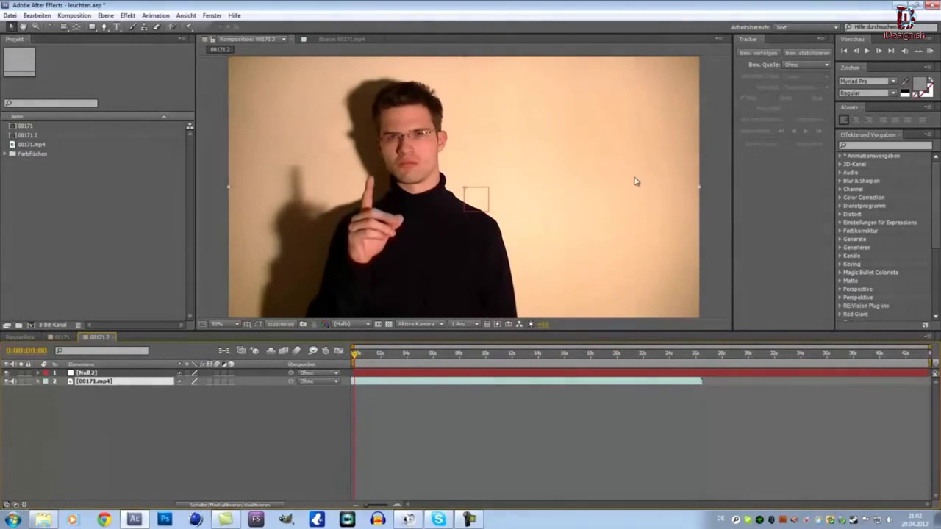
pyautogui.click(752, 53)
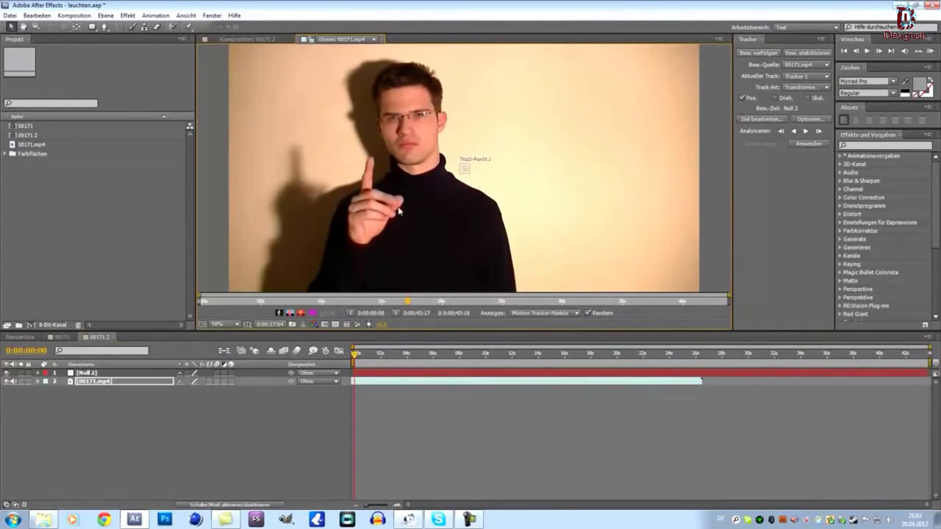
# Step: Drag Track Point 1 up onto the man's raised fingertip
pyautogui.scroll(2, 464, 178)
pyautogui.scroll(1, 465, 181)
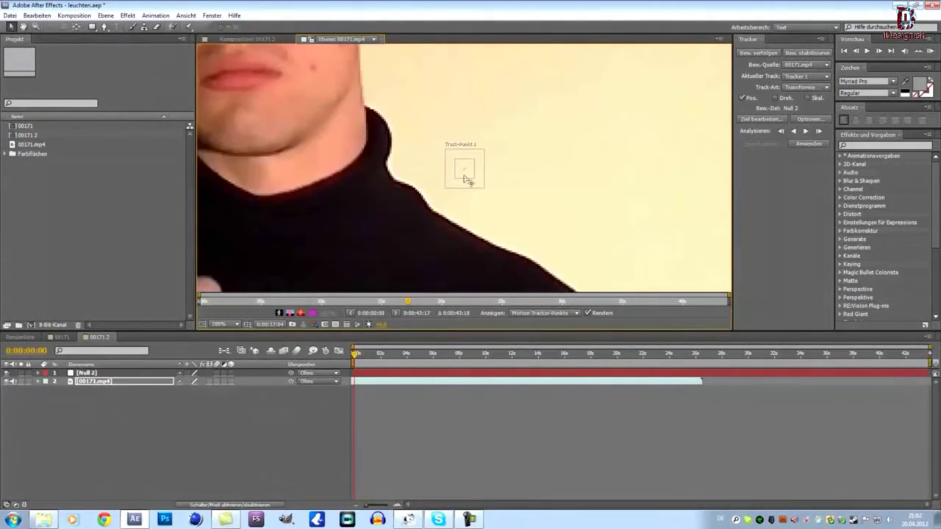
pyautogui.moveTo(469, 188); pyautogui.dragTo(276, 229)
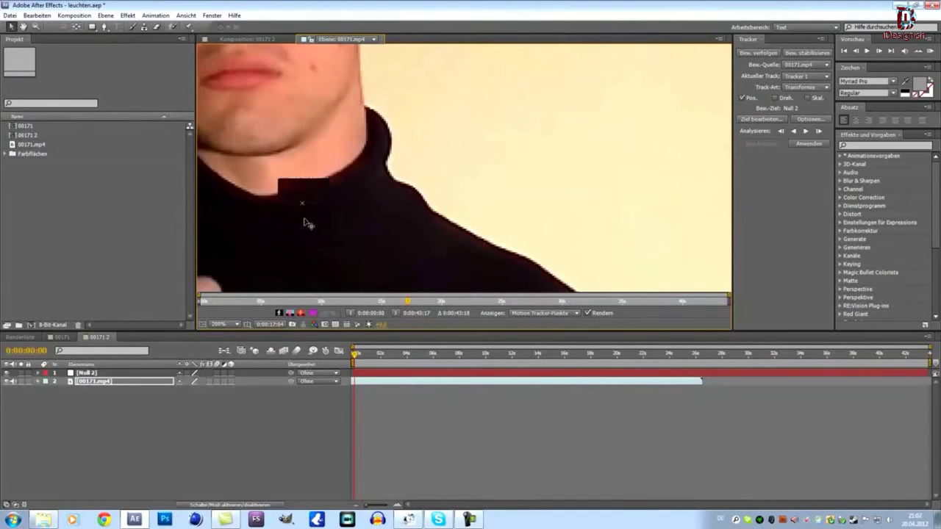
pyautogui.scroll(-1, 276, 229)
pyautogui.moveTo(368, 193); pyautogui.dragTo(276, 166)
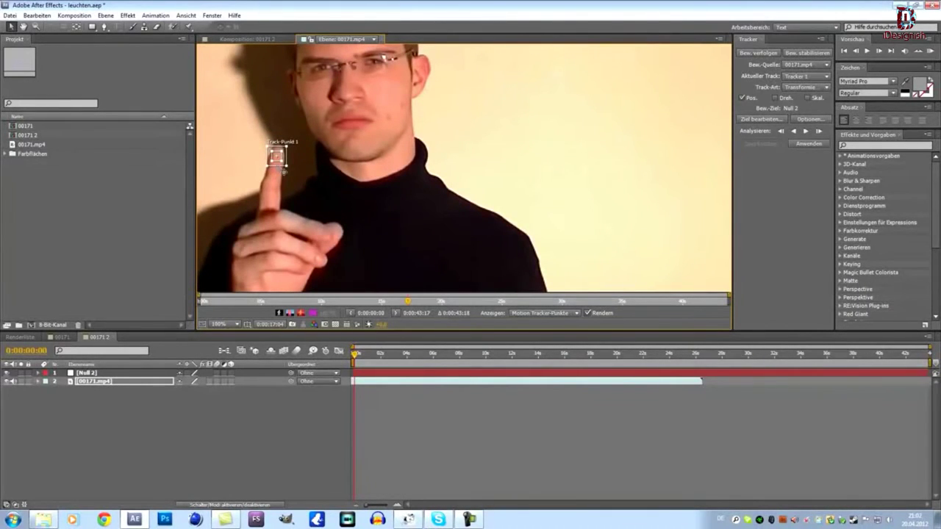
pyautogui.moveTo(283, 172); pyautogui.dragTo(284, 168)
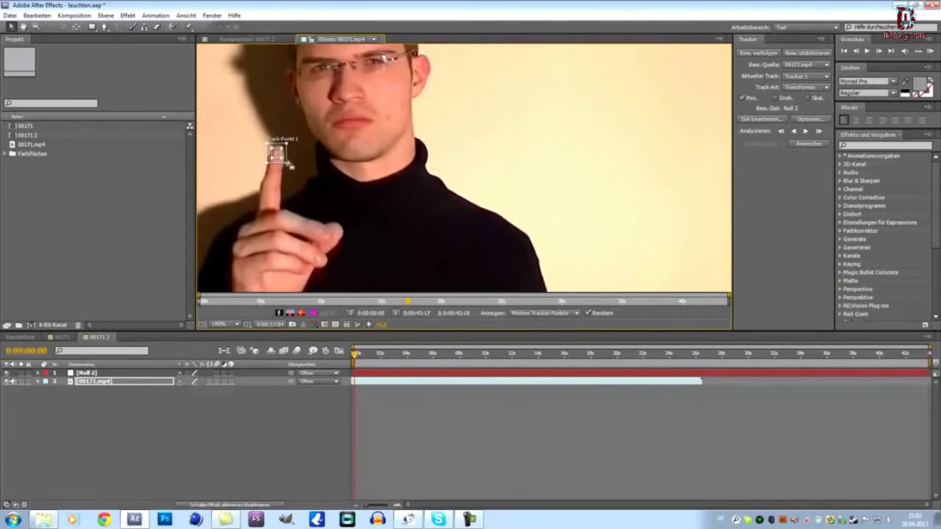
pyautogui.scroll(-2, 286, 166)
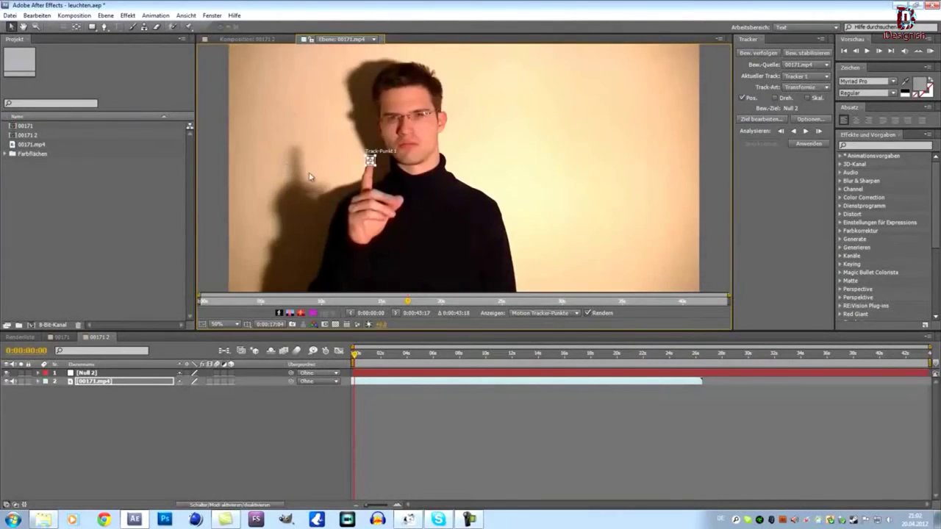
pyautogui.scroll(2, 316, 177)
pyautogui.scroll(-3, 728, 171)
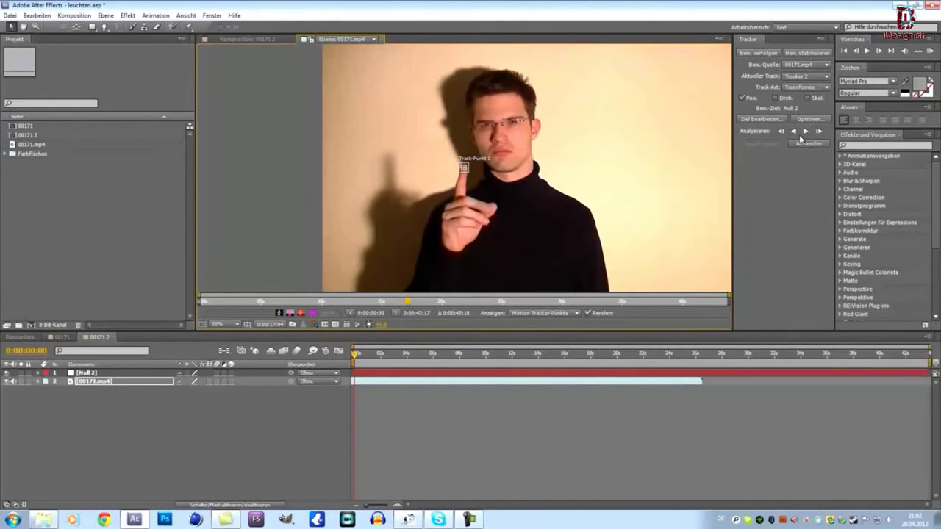
# Step: Start and stop the fingertip tracking analysis, zooming the viewer to check Track Point 1
pyautogui.click(806, 133)
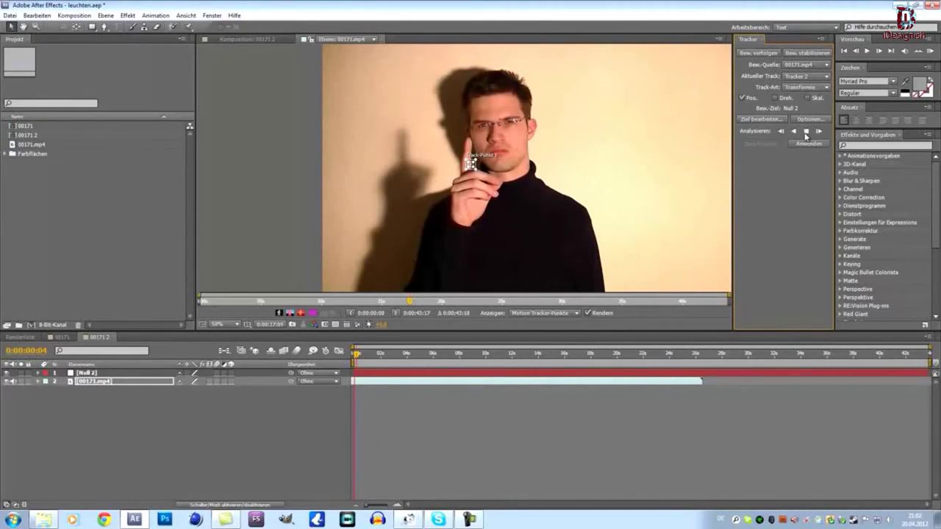
pyautogui.click(807, 133)
pyautogui.scroll(2, 477, 189)
pyautogui.scroll(2, 477, 189)
pyautogui.scroll(-3, 477, 189)
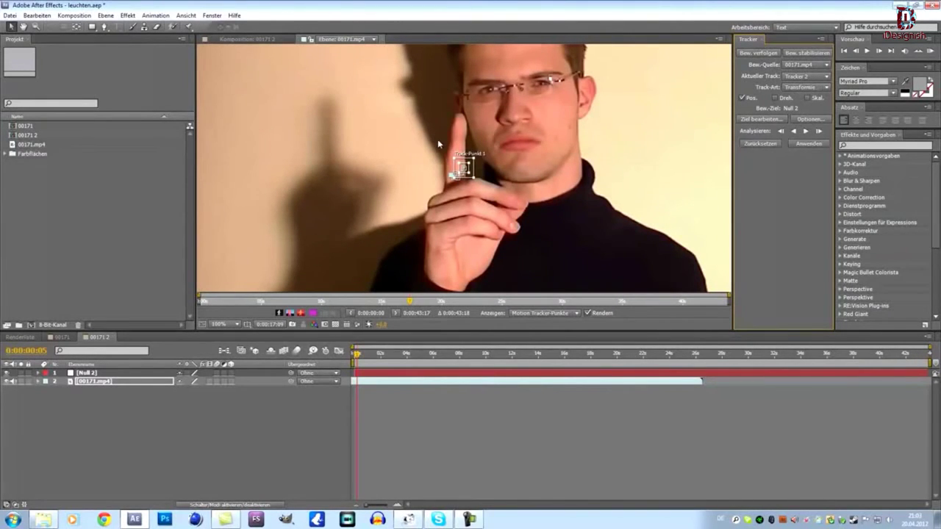
pyautogui.scroll(-2, 511, 168)
pyautogui.scroll(2, 523, 166)
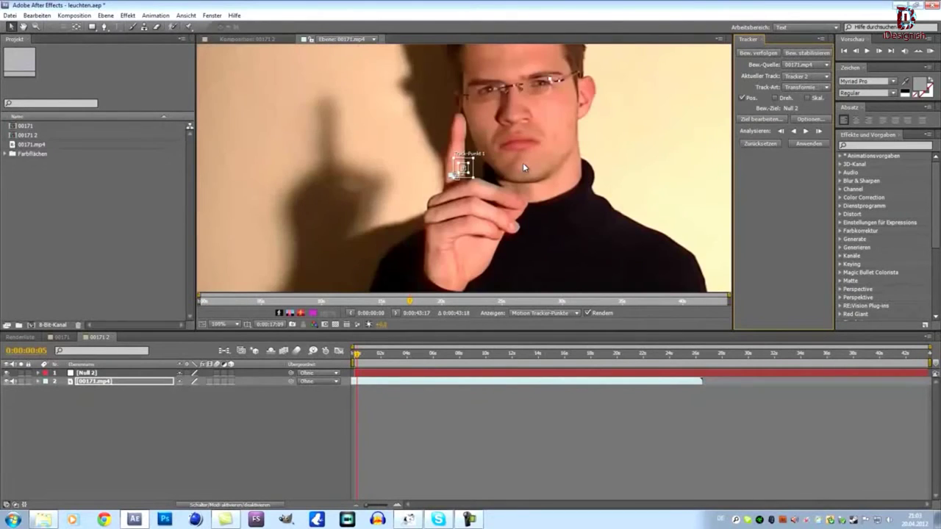
pyautogui.scroll(2, 523, 168)
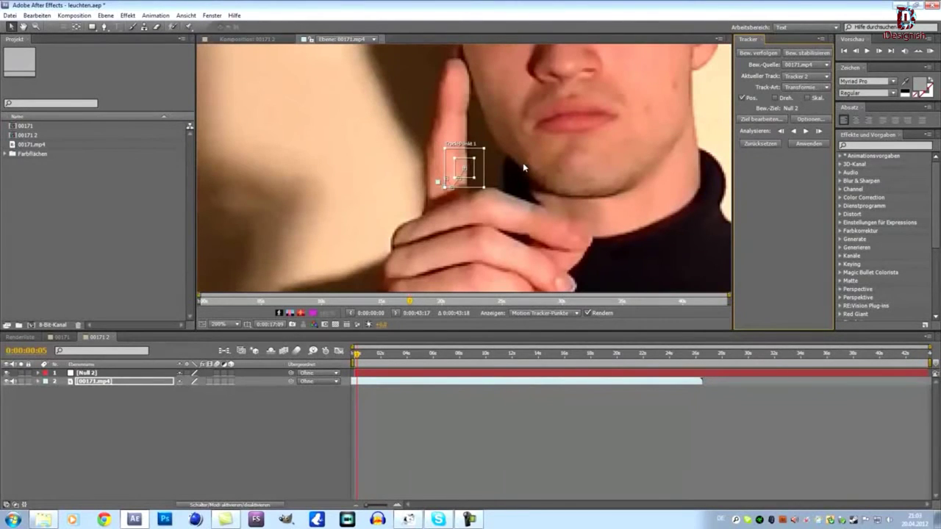
pyautogui.scroll(-3, 523, 166)
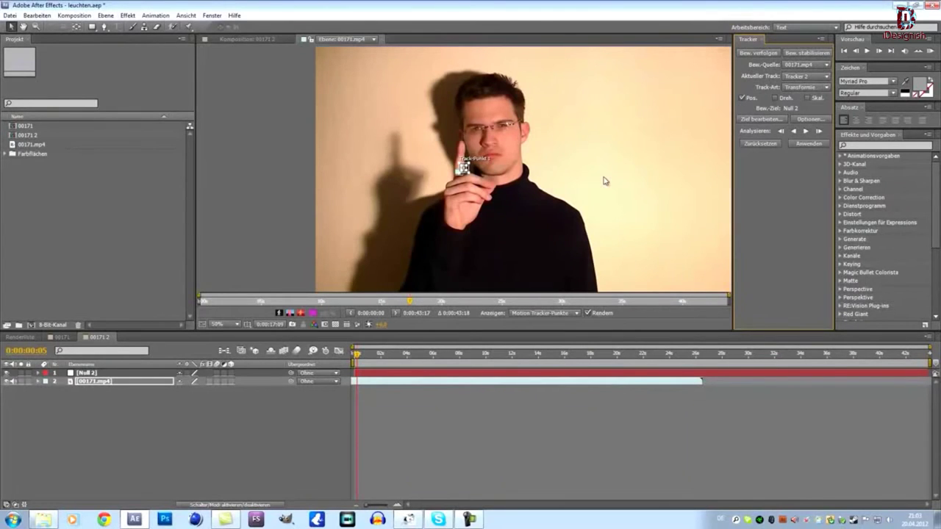
pyautogui.scroll(3, 604, 180)
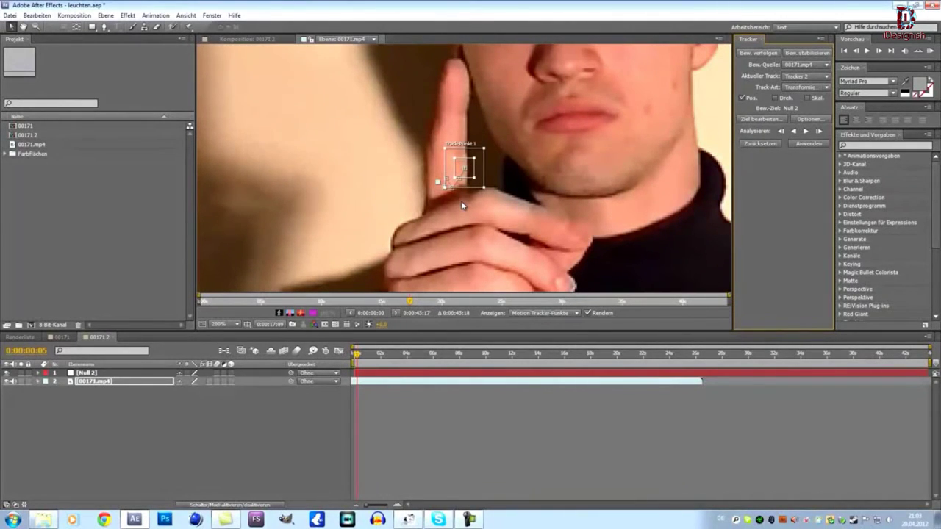
pyautogui.scroll(-1, 465, 170)
pyautogui.scroll(1, 455, 132)
# Step: Jump to later frames and zoom the Layer viewer in and out to check the track
pyautogui.press(',')
pyautogui.click(399, 355)
pyautogui.scroll(-1, 640, 248)
pyautogui.scroll(1, 622, 266)
pyautogui.scroll(-1, 587, 287)
pyautogui.click(437, 354)
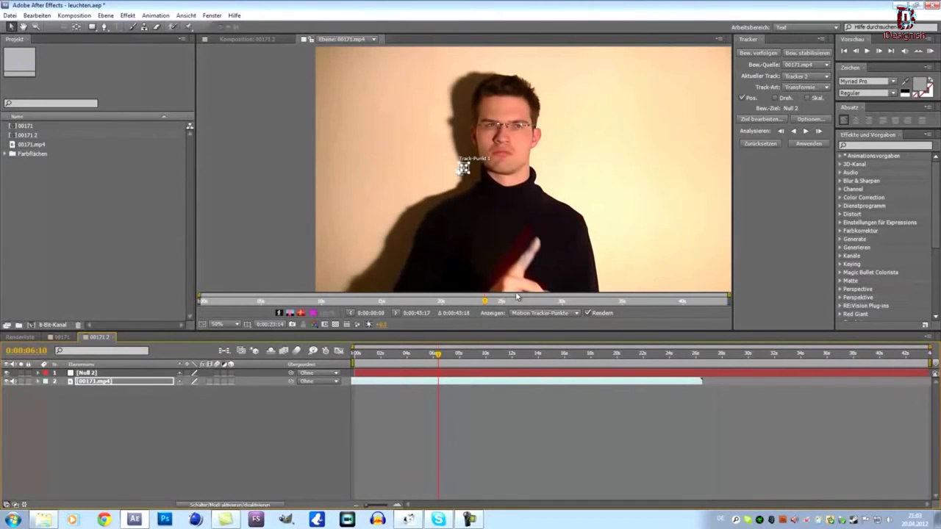
pyautogui.press('.')
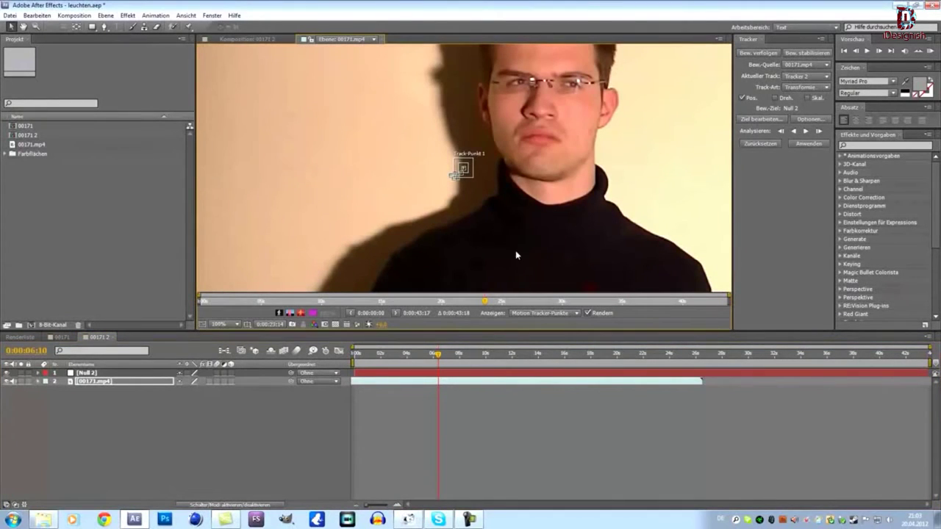
pyautogui.press(',')
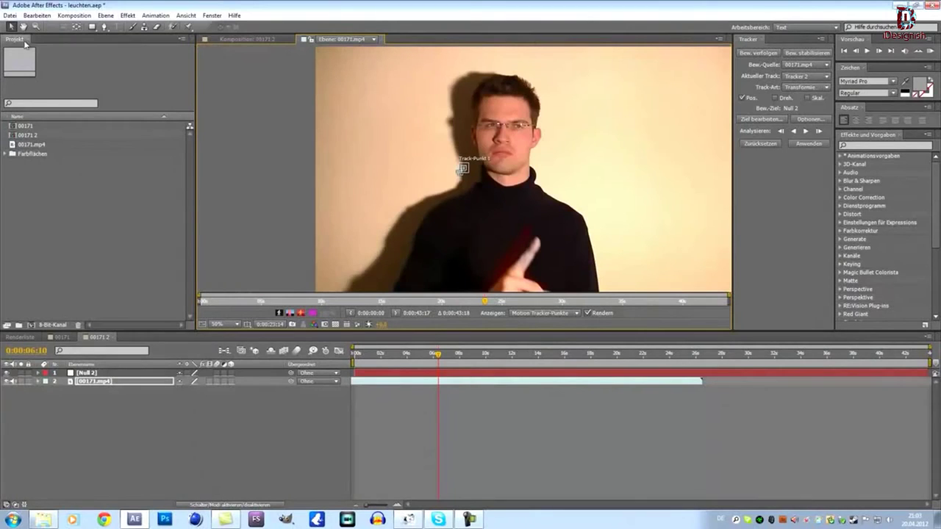
# Step: Zoom in closely on the raised finger and its track point
pyautogui.click(35, 27)
pyautogui.click(556, 273)
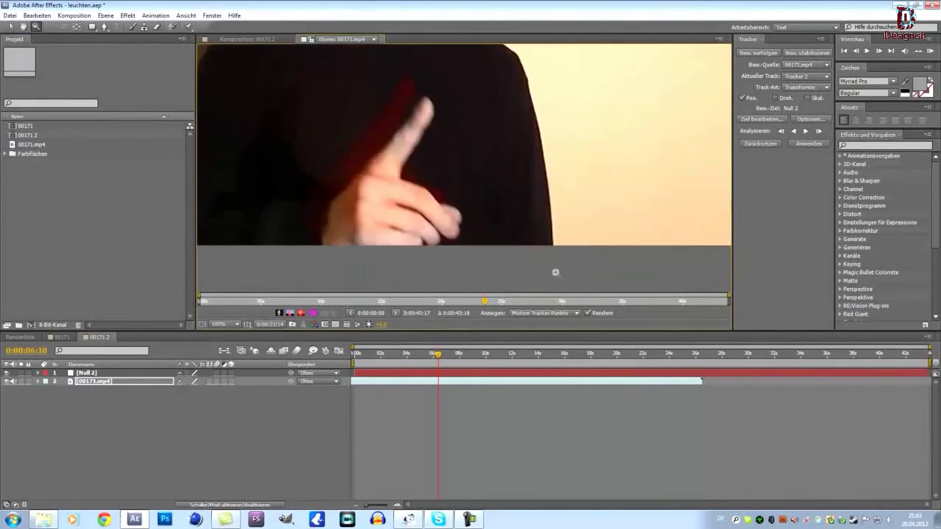
pyautogui.click(409, 119)
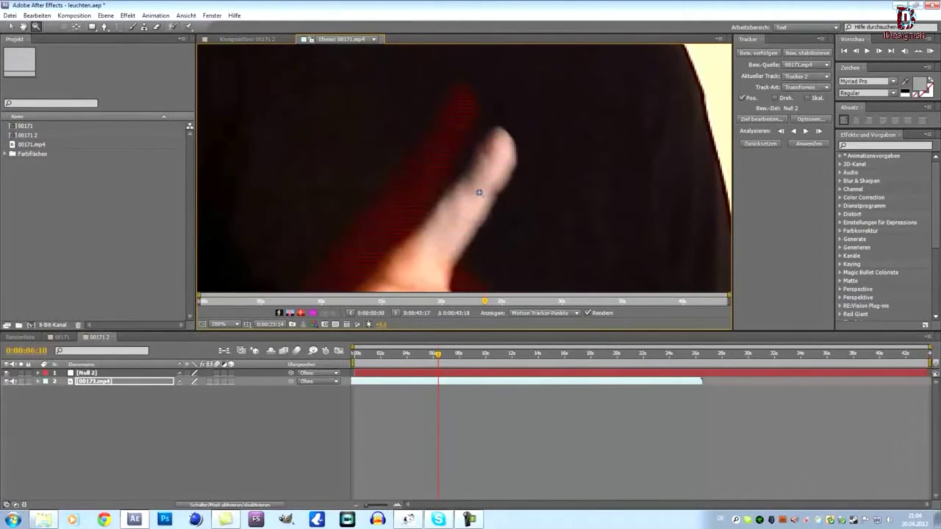
pyautogui.scroll(-3, 478, 170)
pyautogui.scroll(-2, 474, 147)
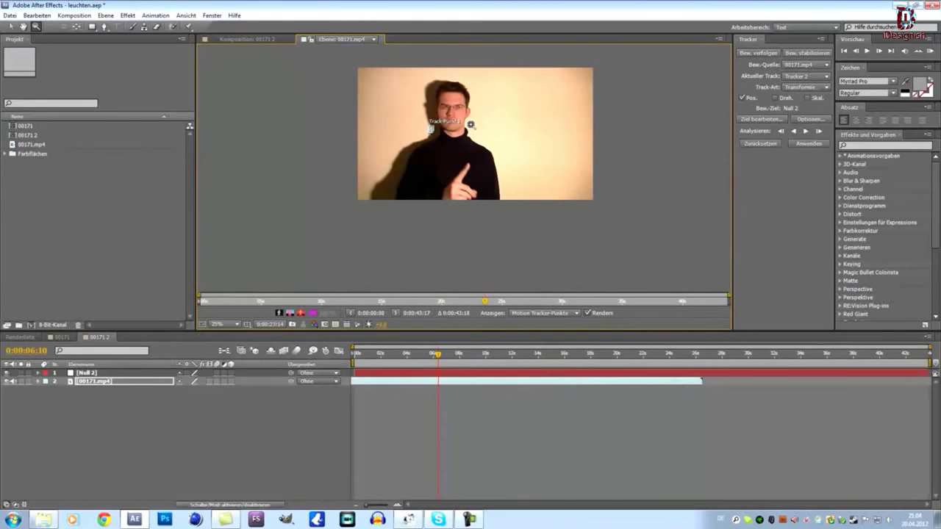
pyautogui.scroll(2, 489, 125)
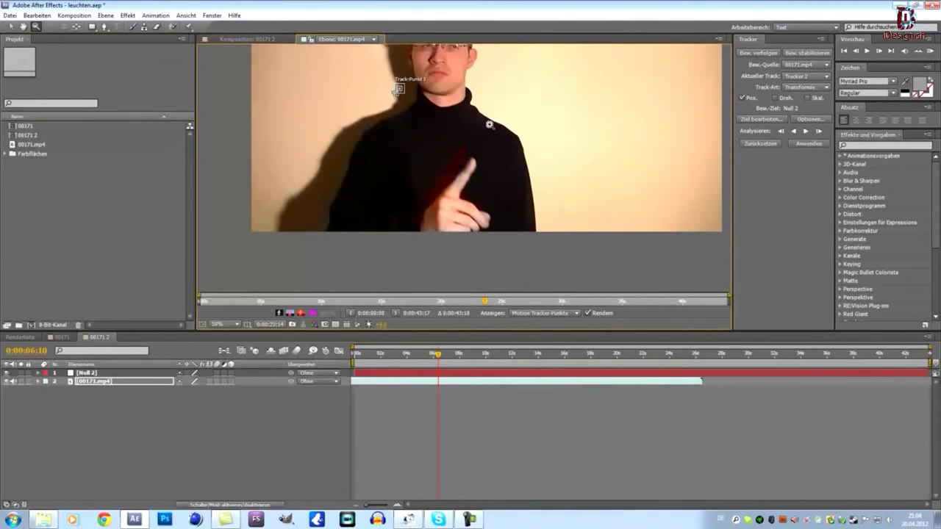
pyautogui.scroll(-2, 489, 125)
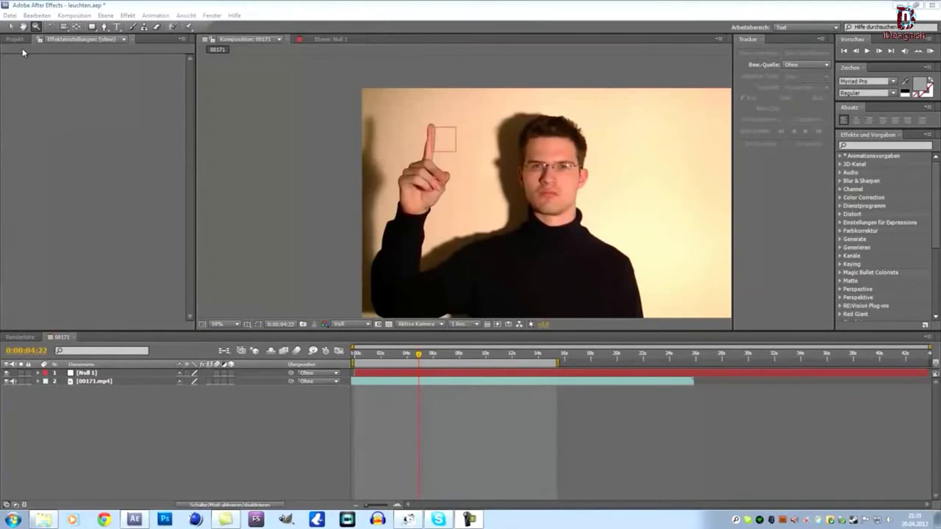
# Step: Bring back the project contents and open the 00171.mp4 layer with its tracking data
pyautogui.click(14, 39)
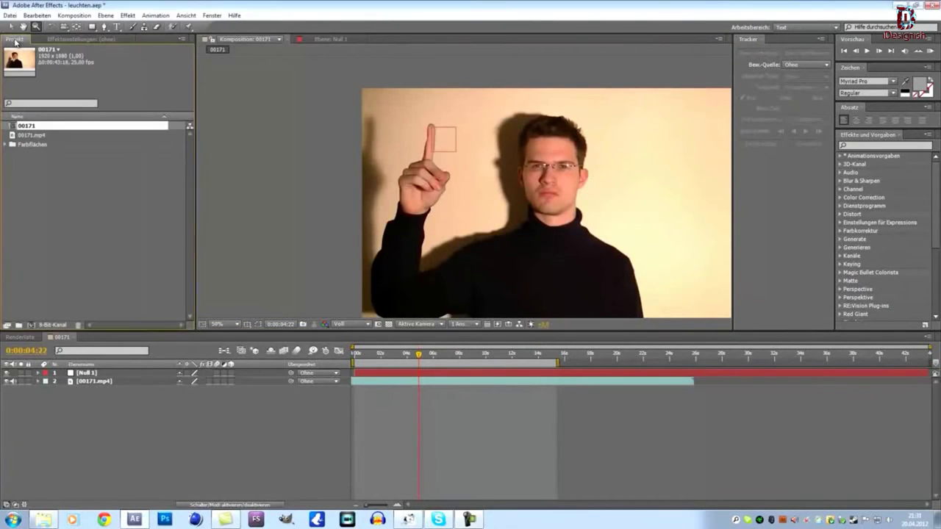
pyautogui.doubleClick(96, 382)
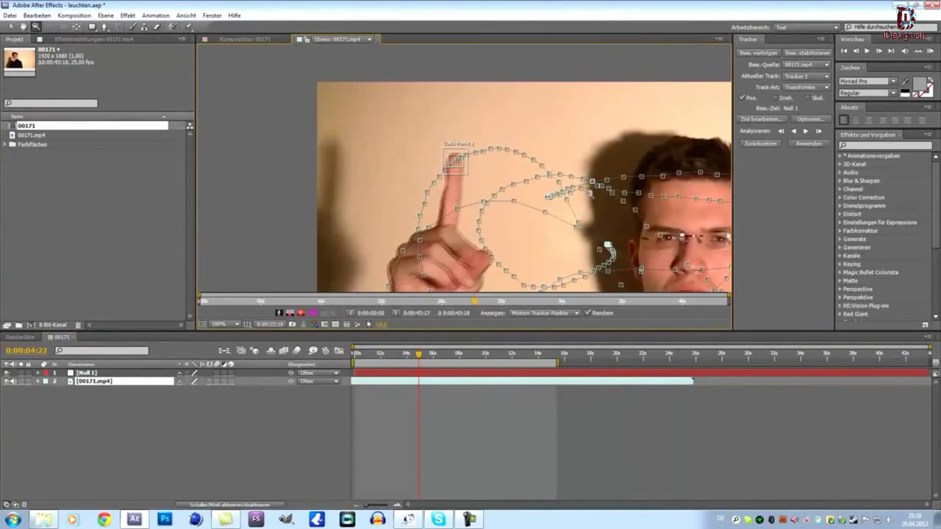
pyautogui.scroll(-2, 592, 190)
pyautogui.scroll(-2, 592, 190)
pyautogui.scroll(2, 462, 165)
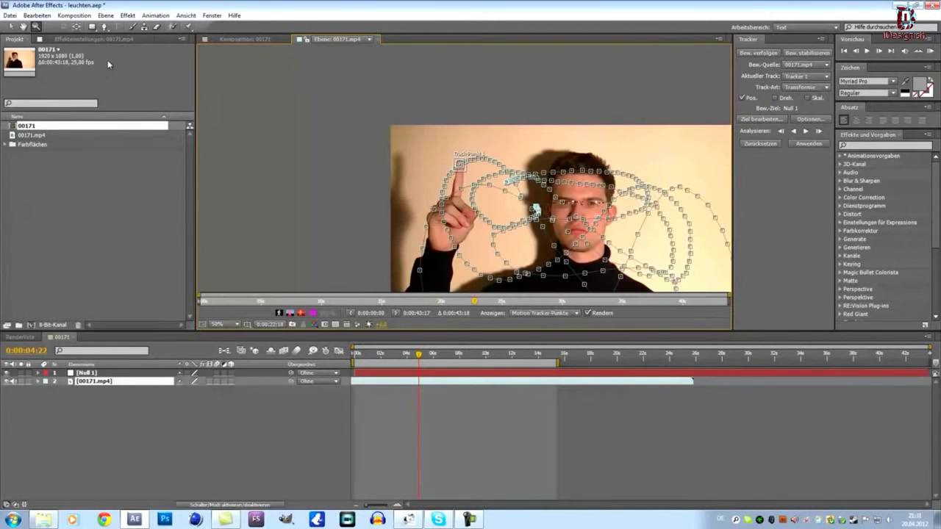
pyautogui.scroll(2, 453, 220)
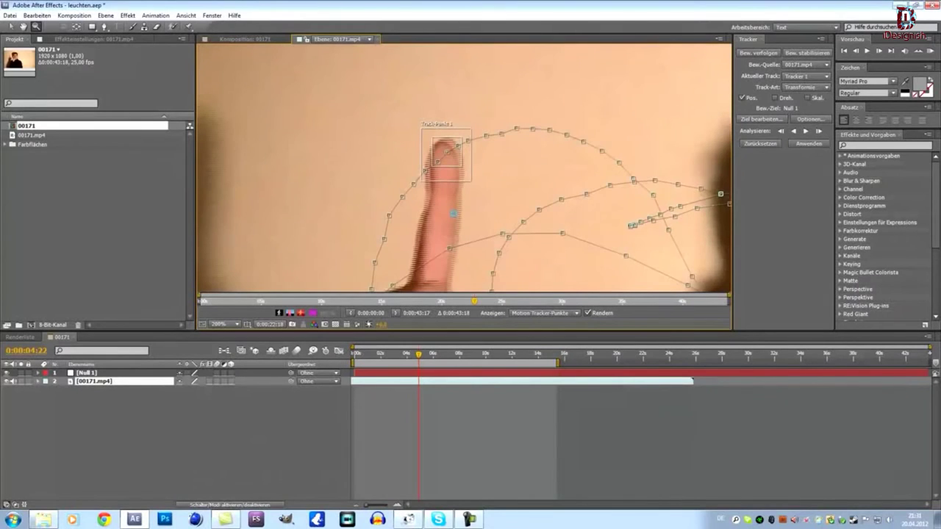
pyautogui.scroll(2, 454, 213)
# Step: Step frames with Page Up/Down to confirm Track Point 1 follows the finger, then select Null 1
pyautogui.press('pagedown')
pyautogui.press('pagedown')
pyautogui.press('pageup')
pyautogui.press('pageup')
pyautogui.press('pagedown')
pyautogui.press('pagedown')
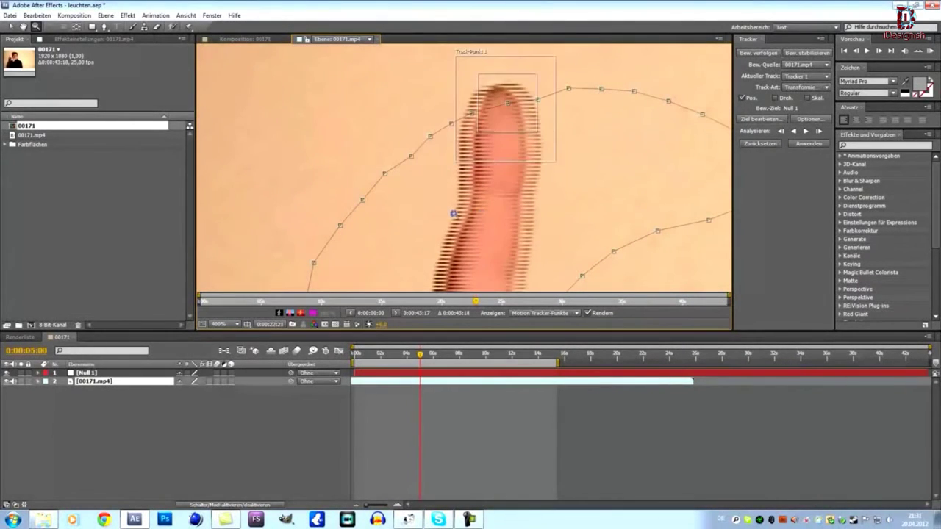
pyautogui.press('pagedown')
pyautogui.press('pageup')
pyautogui.press(',')
pyautogui.press(',')
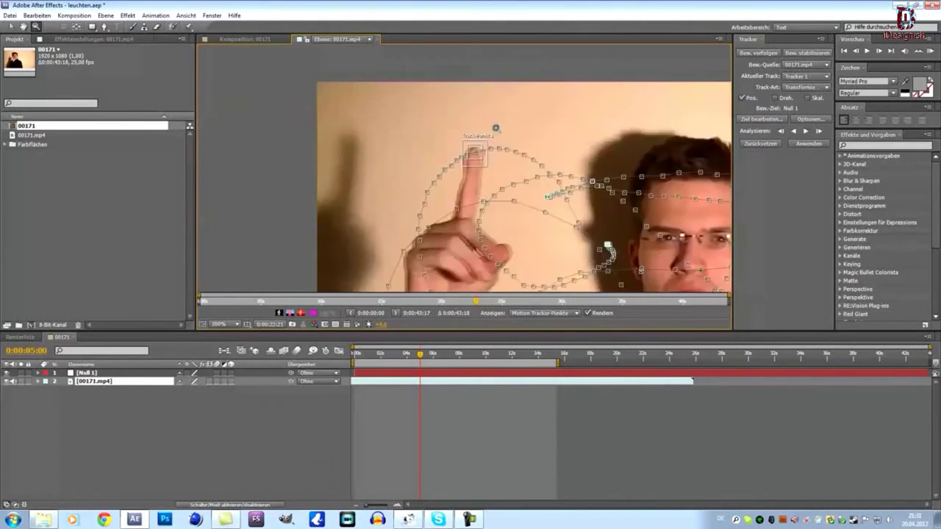
pyautogui.press(',')
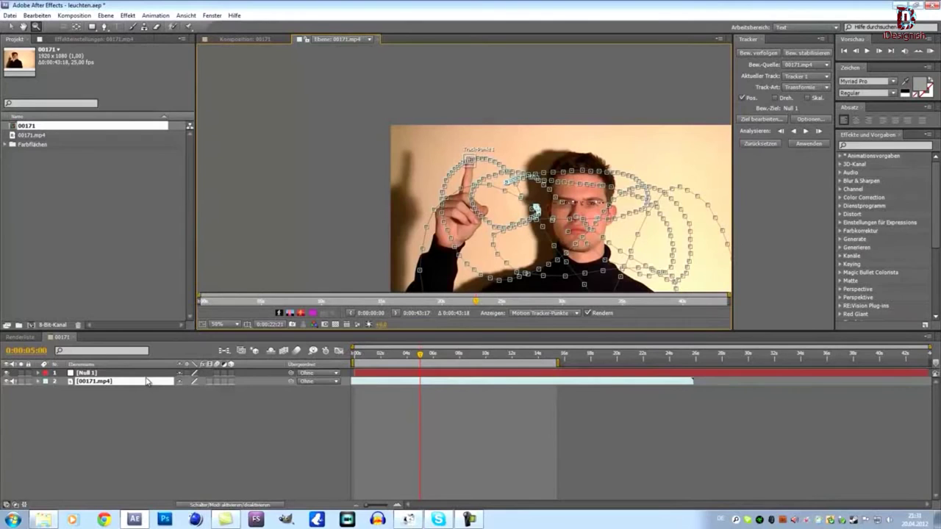
pyautogui.click(148, 375)
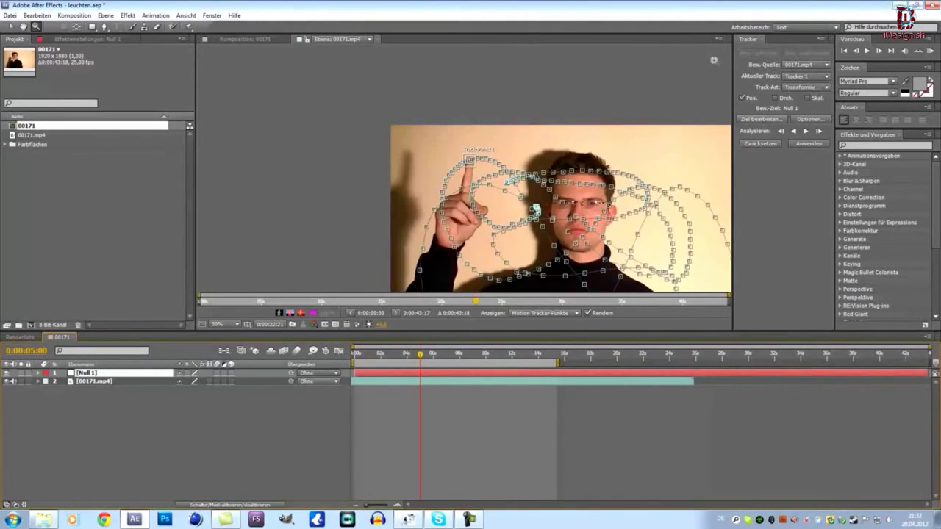
# Step: Set Null 1 as the motion target and apply Tracker 1's data in X and Y
pyautogui.click(768, 120)
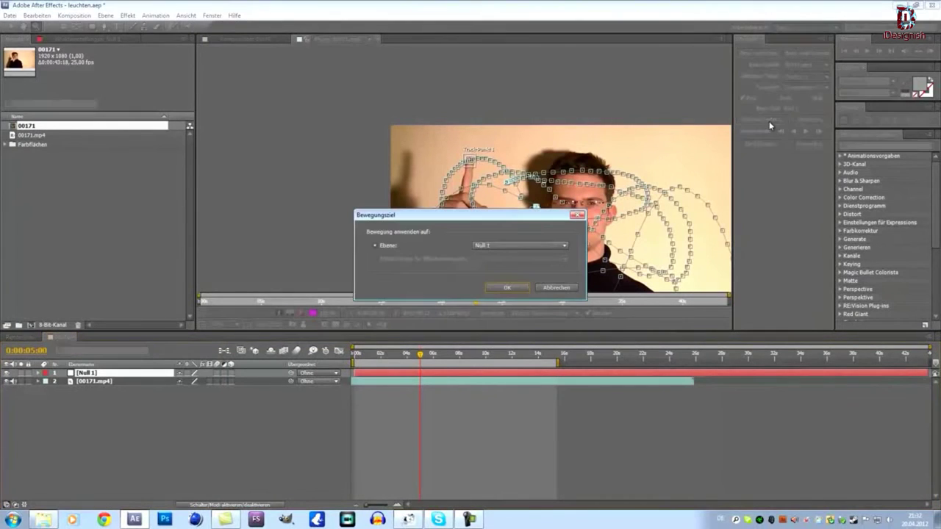
pyautogui.click(495, 248)
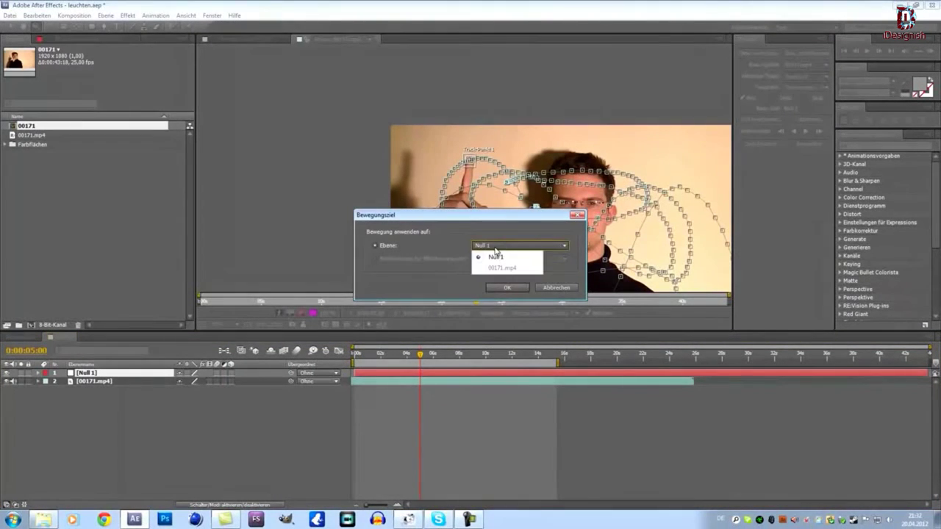
pyautogui.click(495, 248)
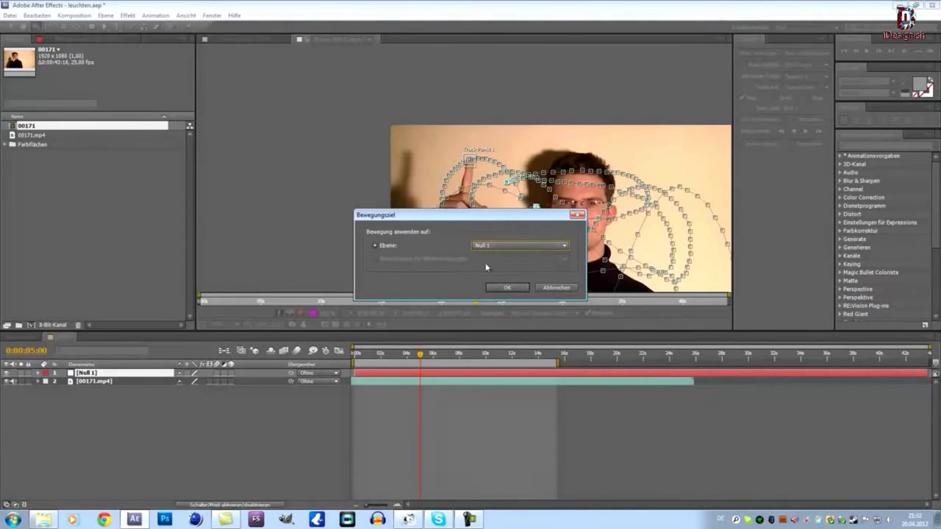
pyautogui.click(504, 289)
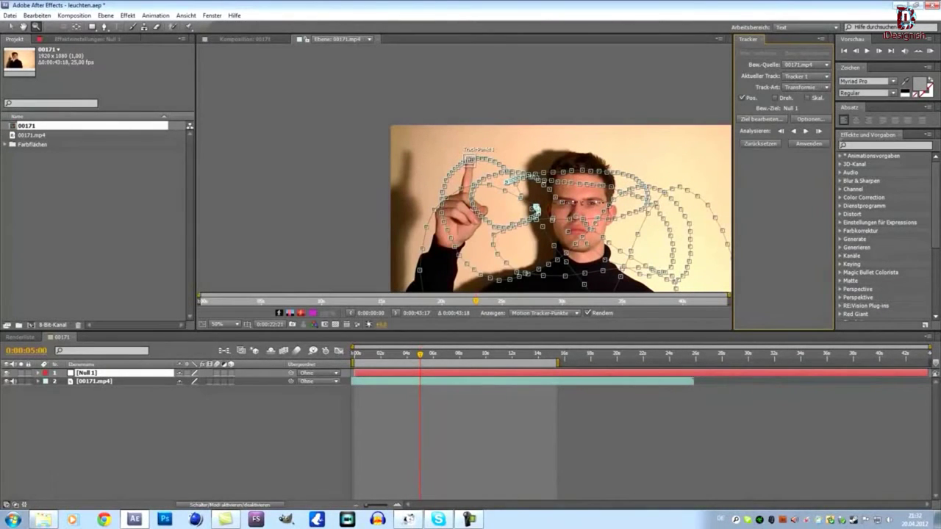
pyautogui.click(821, 145)
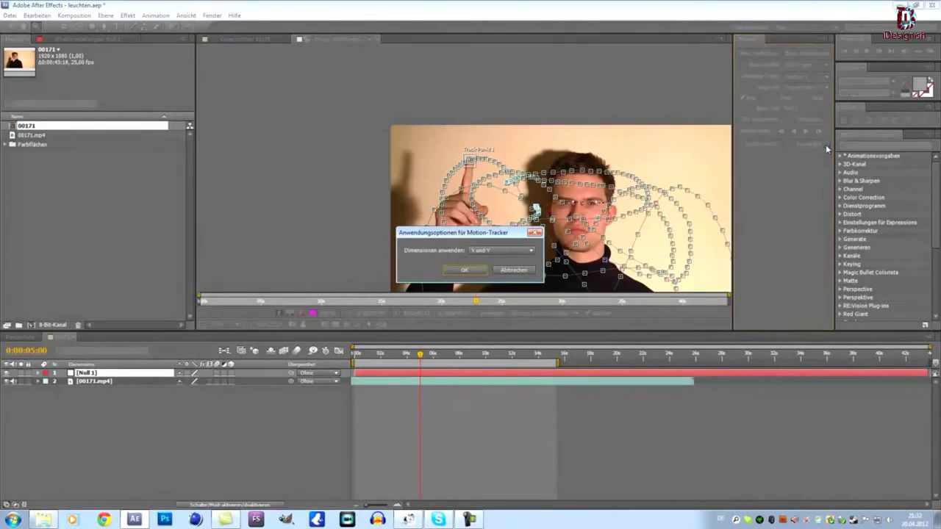
pyautogui.click(466, 269)
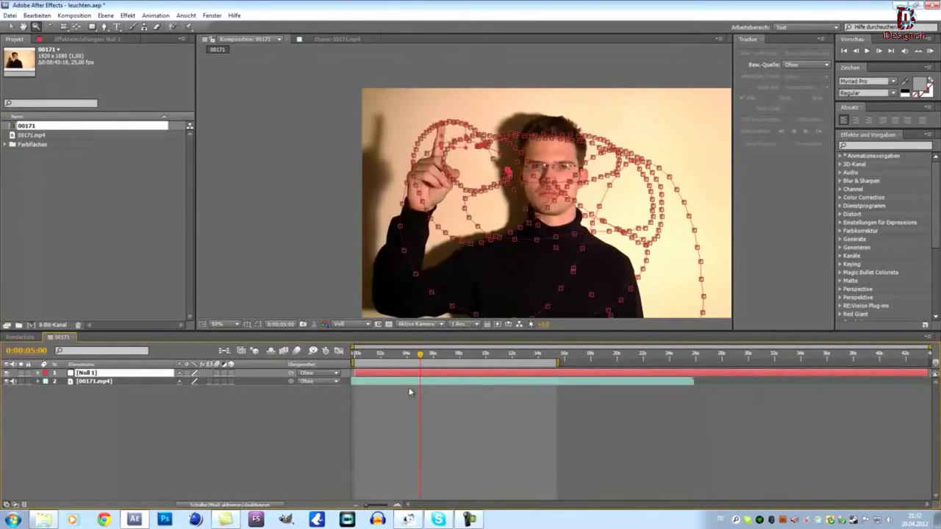
pyautogui.click(188, 458)
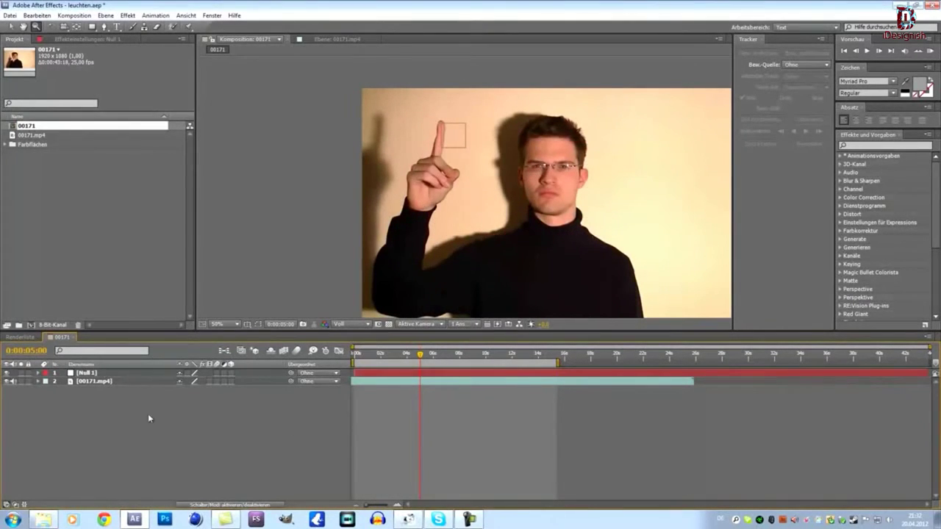
pyautogui.click(866, 50)
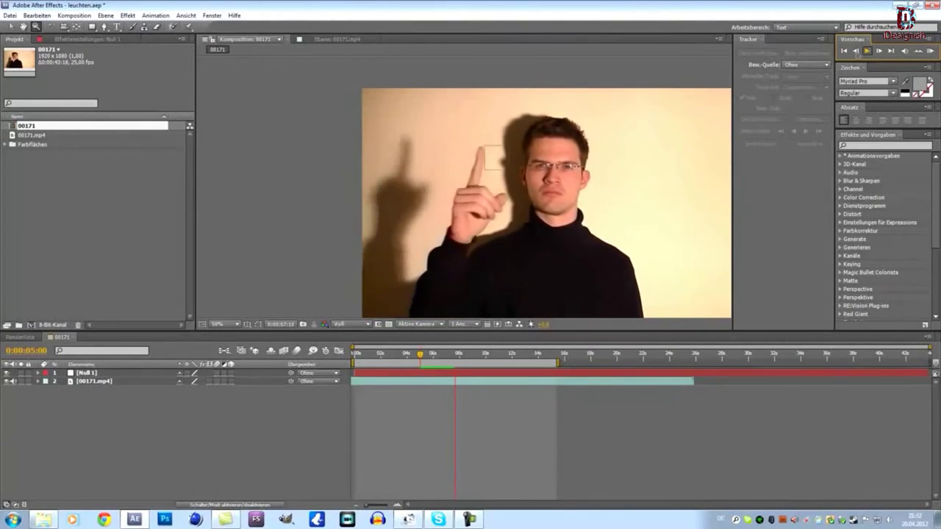
pyautogui.press('space')
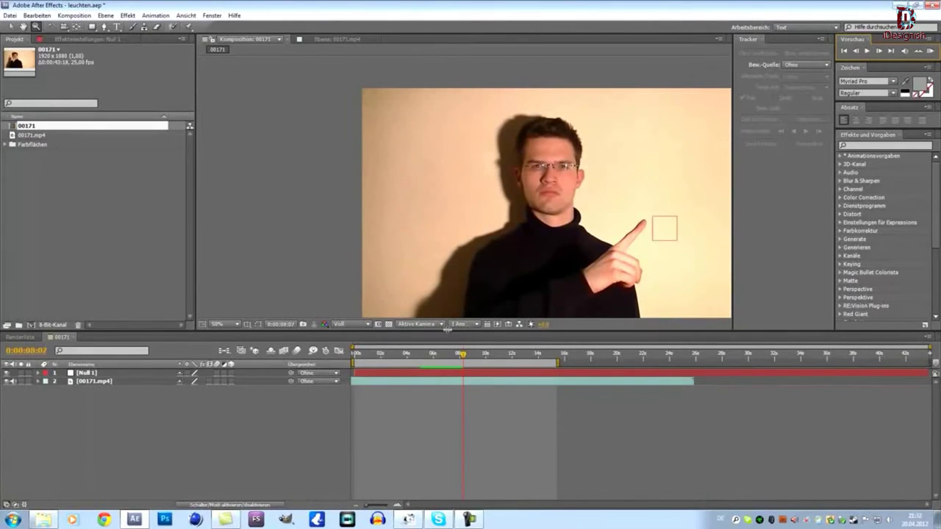
pyautogui.click(411, 354)
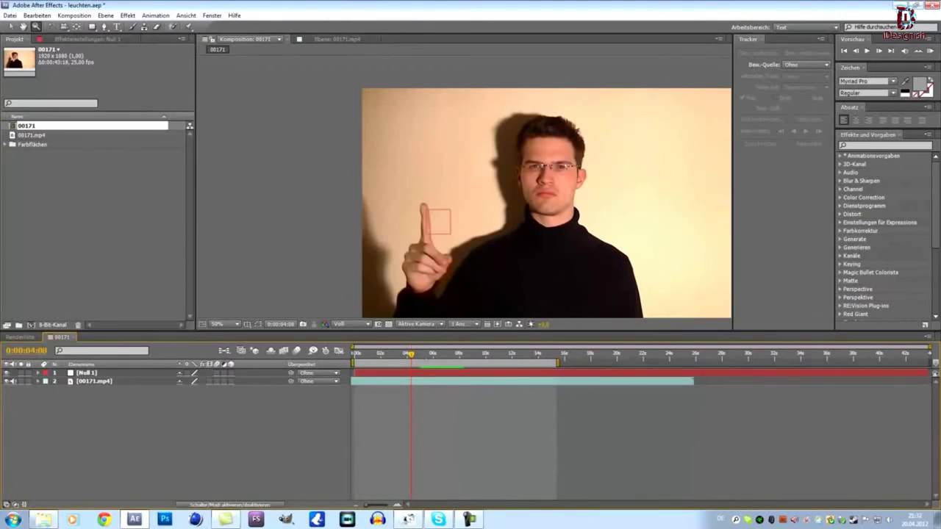
pyautogui.click(430, 355)
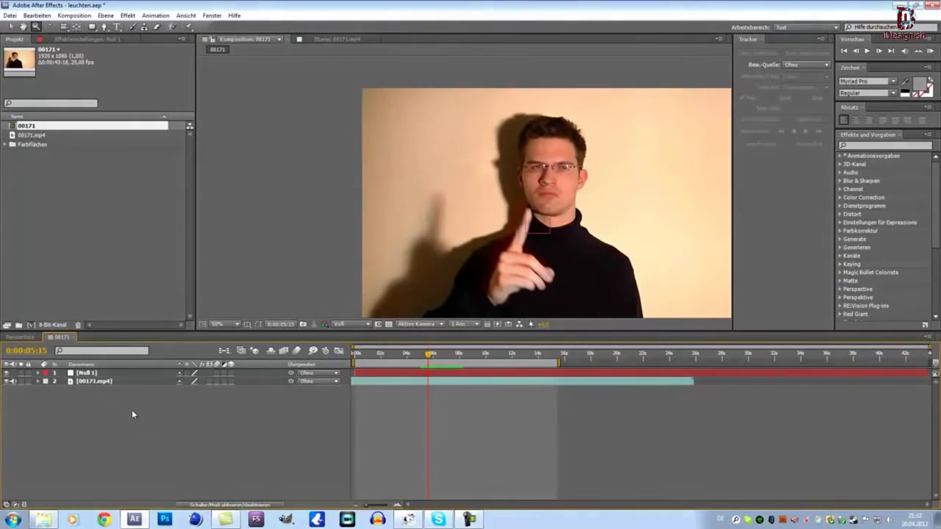
# Step: Create a black solid matching the composition size
pyautogui.click(105, 15)
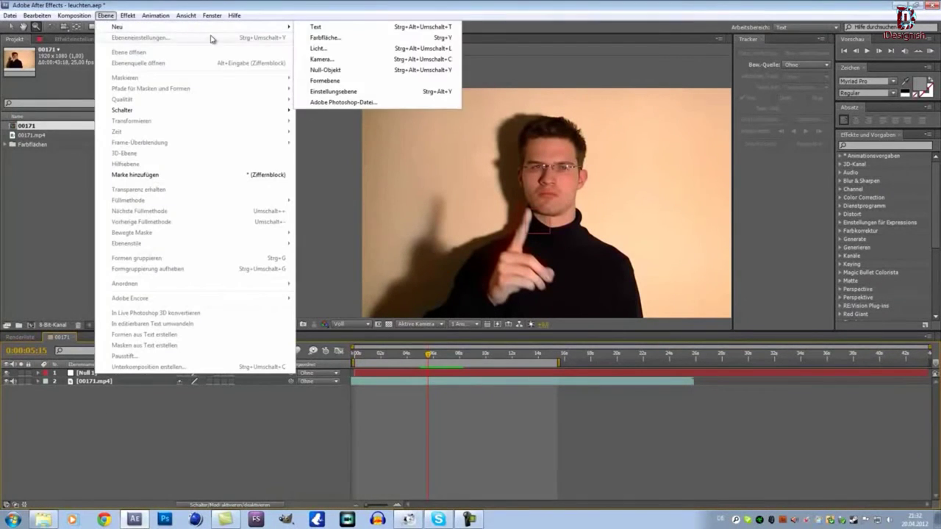
pyautogui.moveTo(287, 29)
pyautogui.click(317, 38)
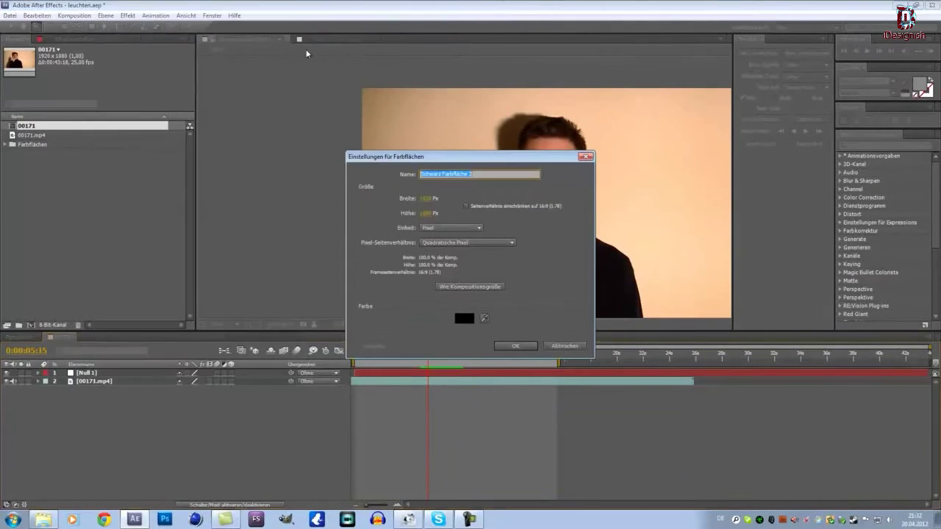
pyautogui.click(466, 286)
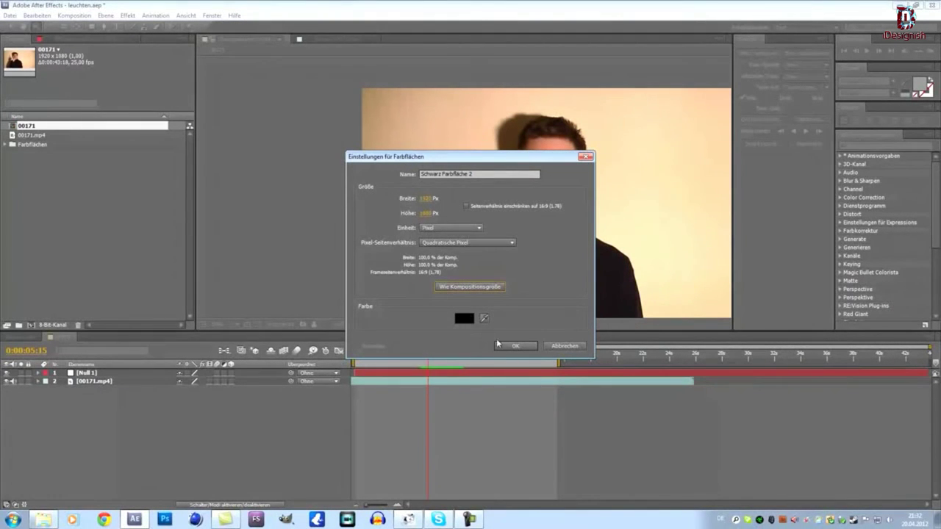
pyautogui.click(520, 345)
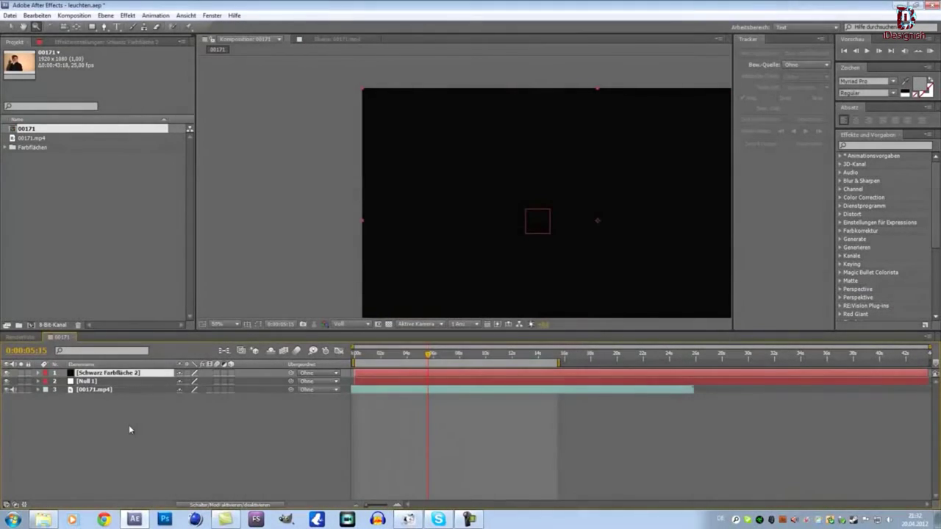
# Step: Rename the new solid layer to Trapcode and select it
pyautogui.rightClick(142, 375)
pyautogui.click(161, 365)
pyautogui.write('Te')
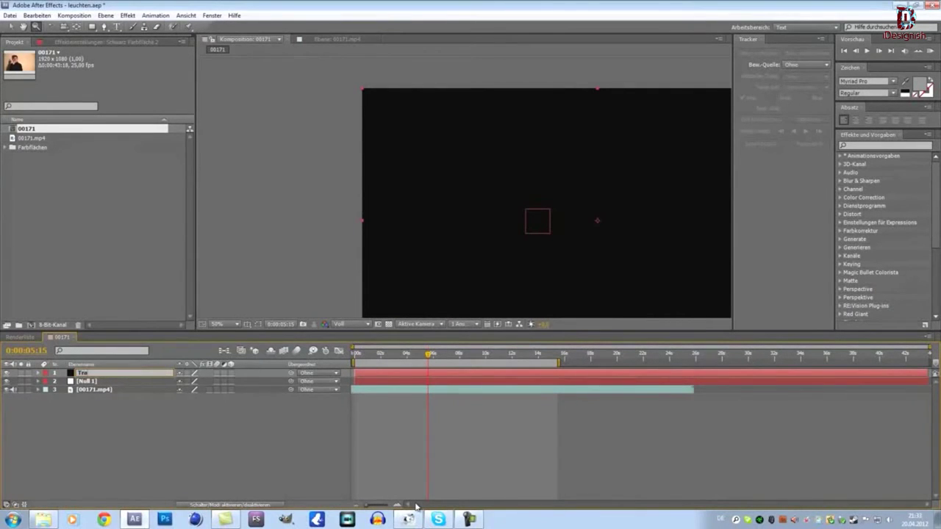
pyautogui.write('pcode')
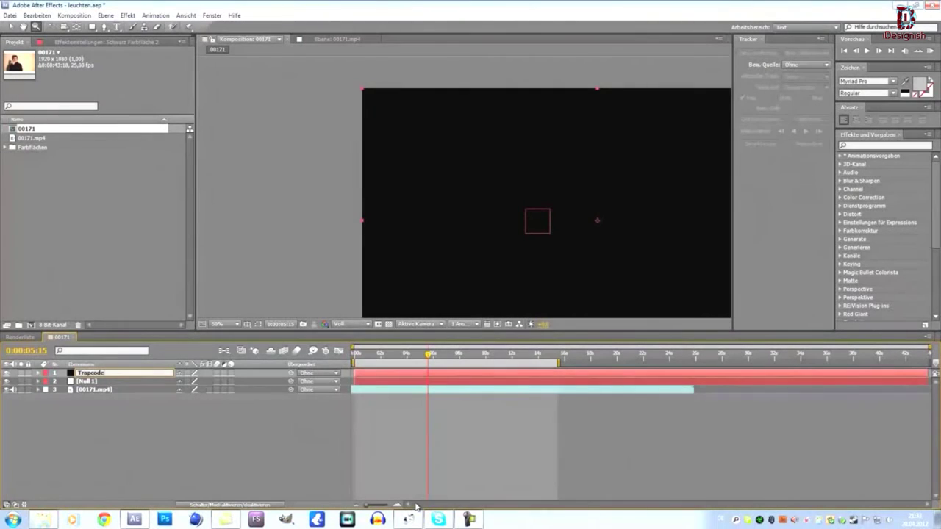
pyautogui.click(337, 474)
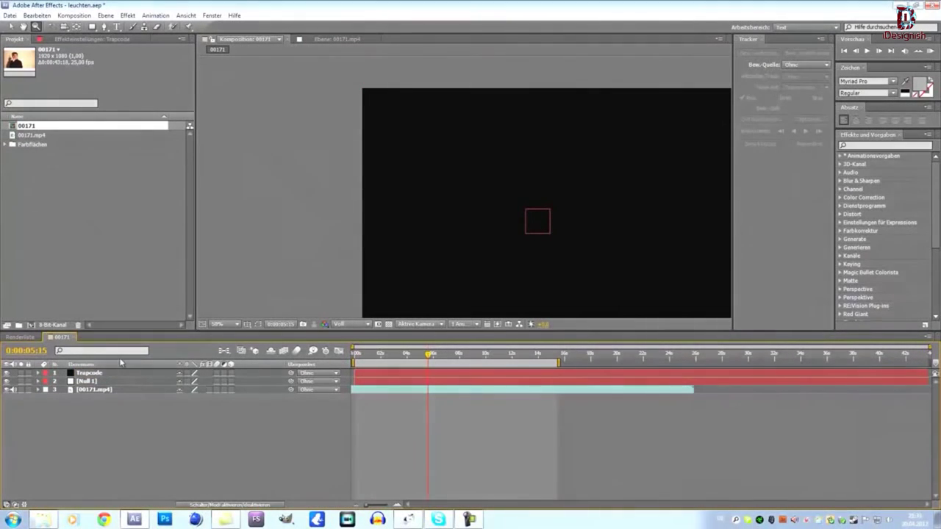
pyautogui.click(122, 373)
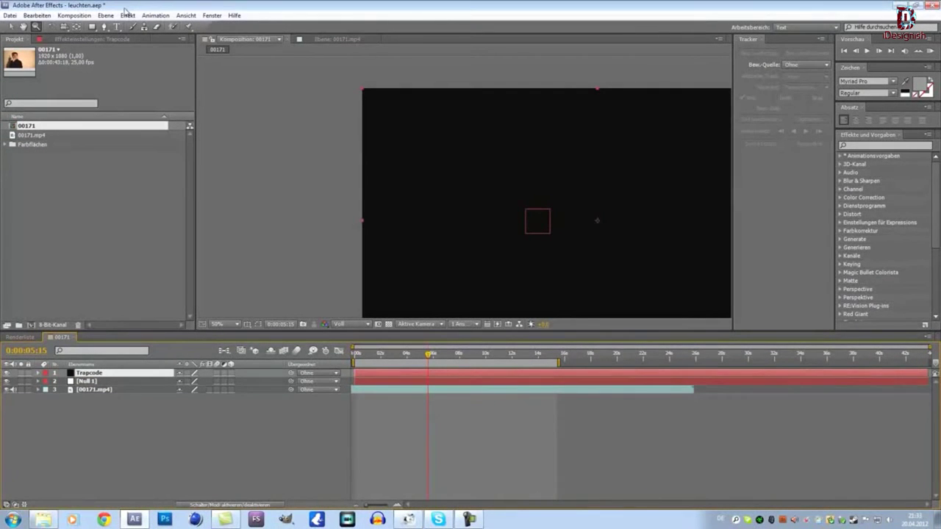
# Step: Apply Trapcode Particular to the Trapcode solid and preview the particles over the footage
pyautogui.click(128, 15)
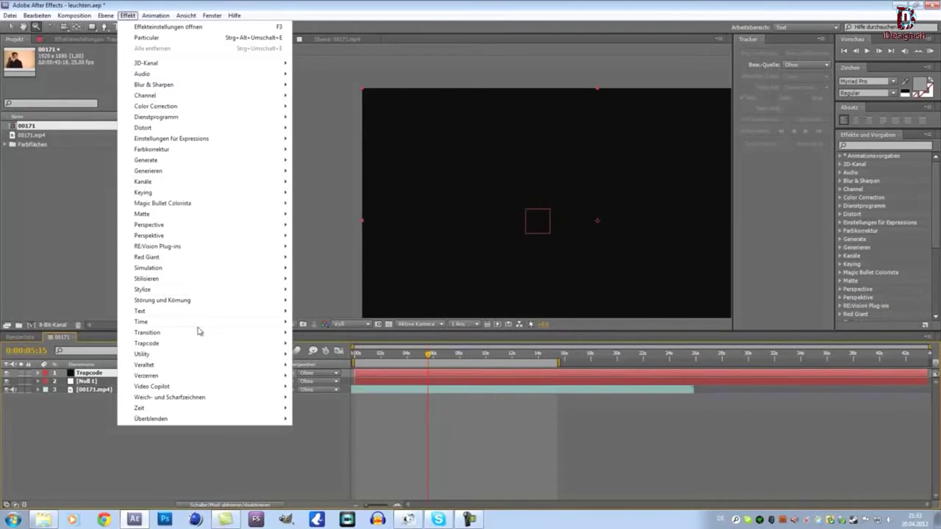
pyautogui.moveTo(193, 337)
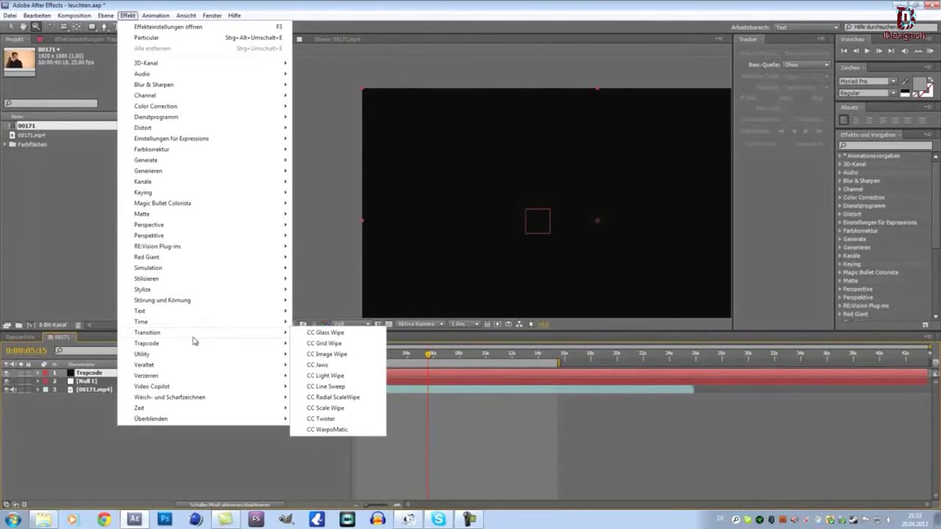
pyautogui.moveTo(256, 343)
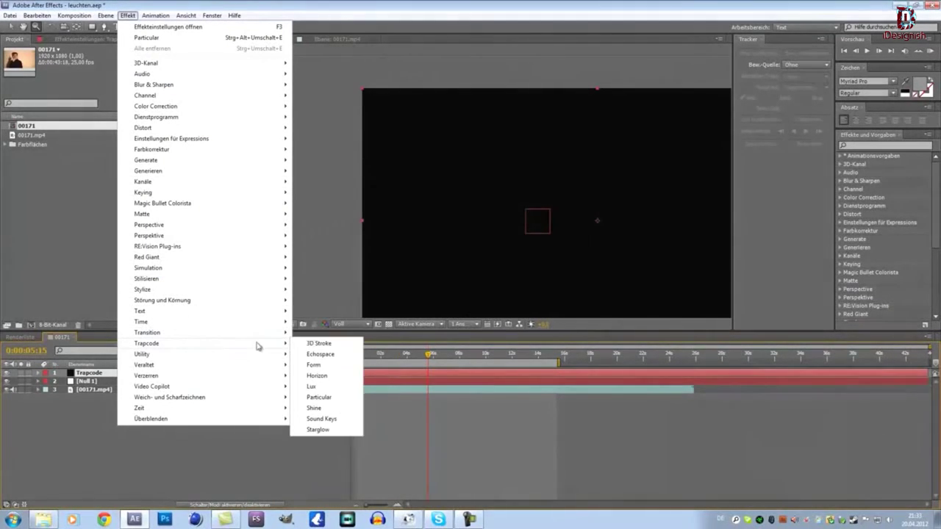
pyautogui.click(323, 397)
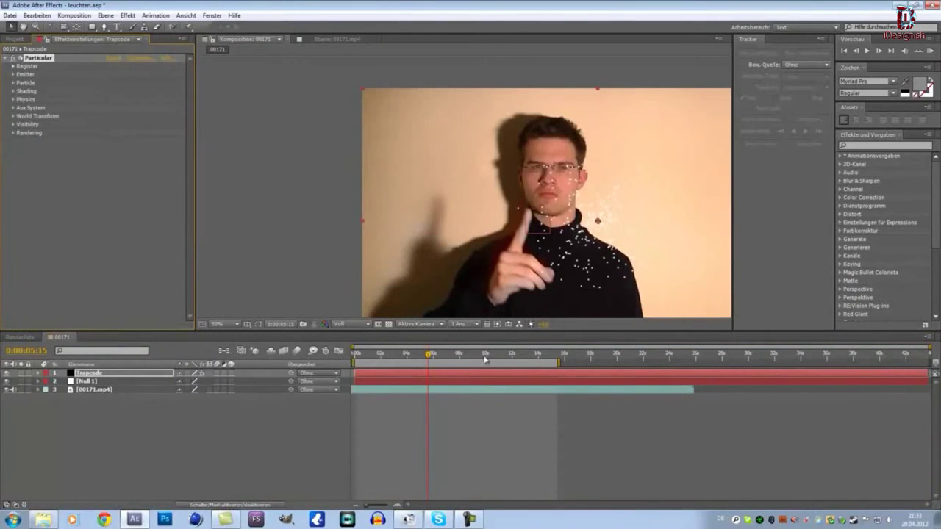
pyautogui.click(868, 51)
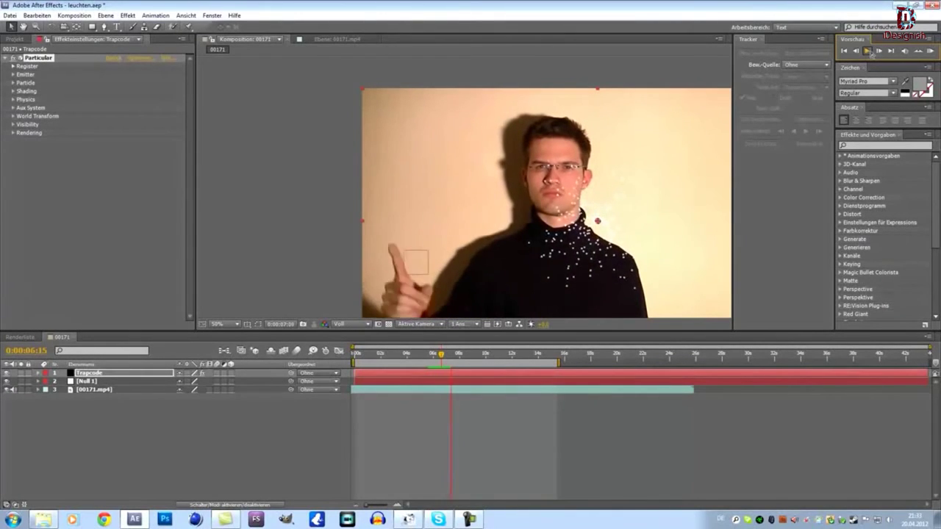
pyautogui.press('space')
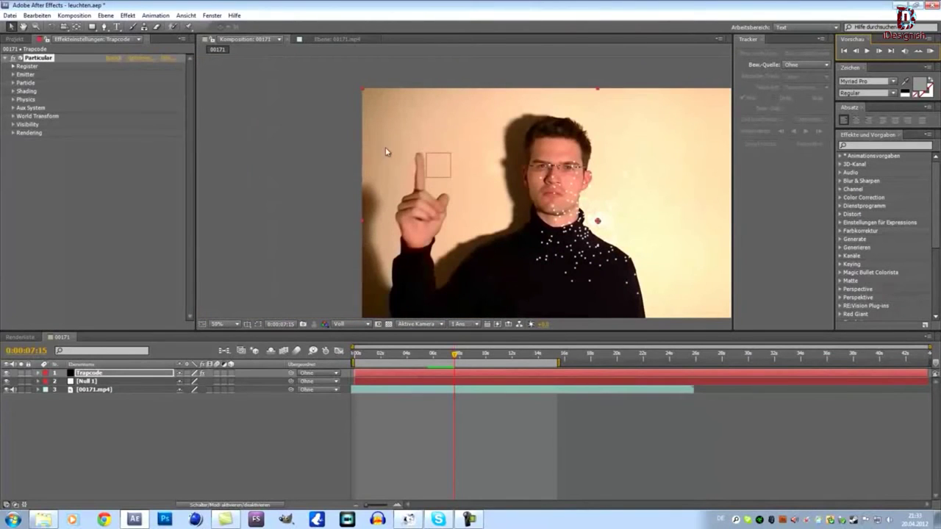
# Step: Expand the Emitter settings and drag Position XY to 928,0, 572,0
pyautogui.click(13, 75)
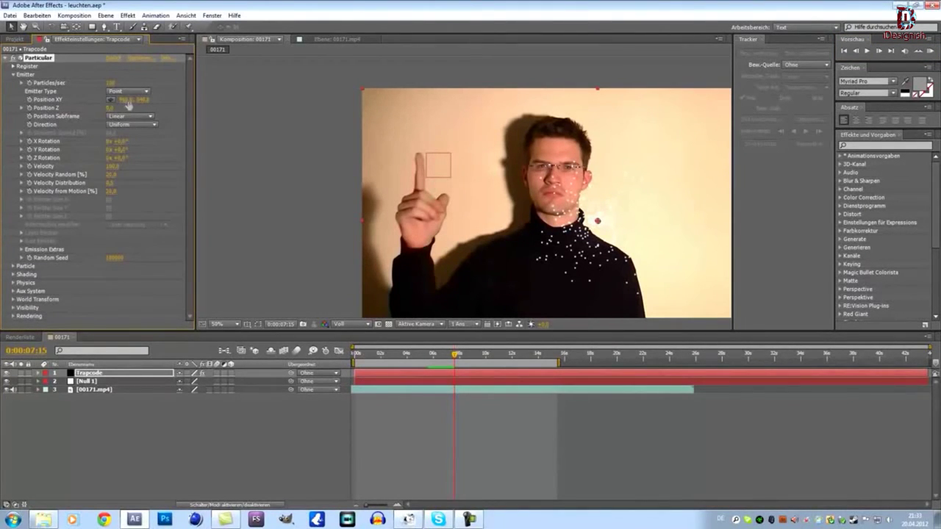
pyautogui.moveTo(127, 103)
pyautogui.mouseDown()
pyautogui.moveTo(158, 100)
pyautogui.moveTo(97, 104)
pyautogui.mouseUp()
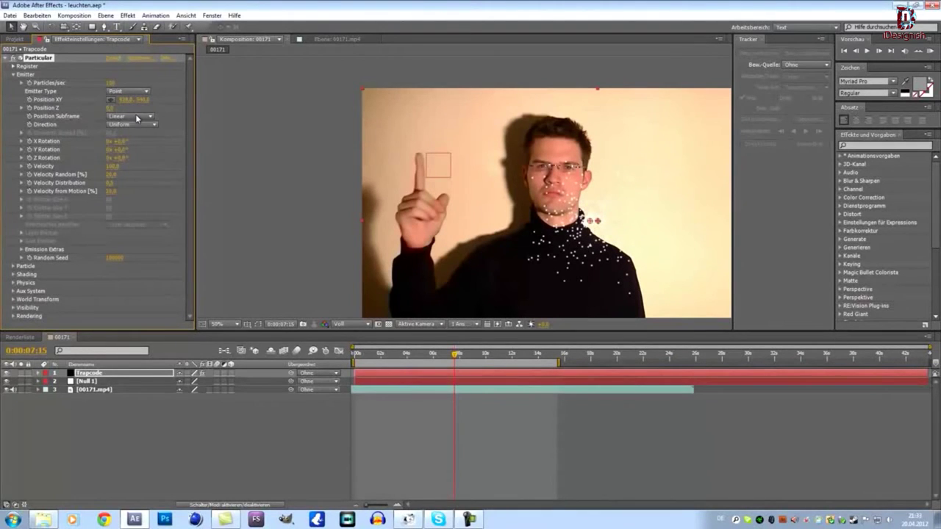
pyautogui.moveTo(147, 99); pyautogui.dragTo(161, 99)
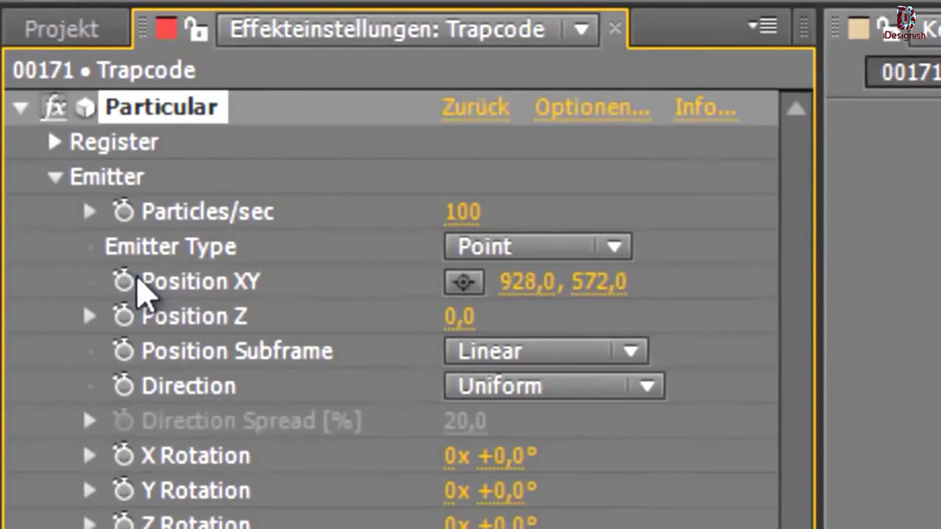
# Step: Add an expression to Particular's Position XY and pick-whip it to Null 1's Position
pyautogui.click(120, 283)
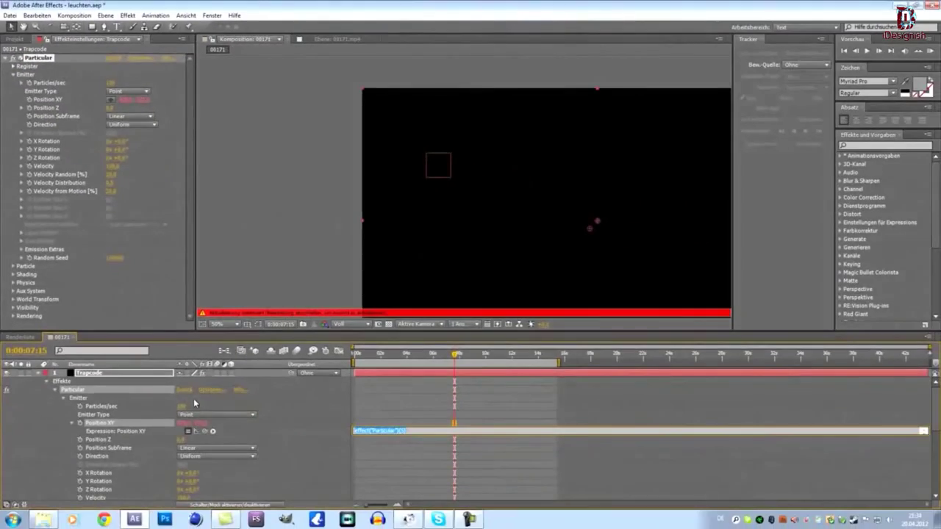
pyautogui.click(194, 399)
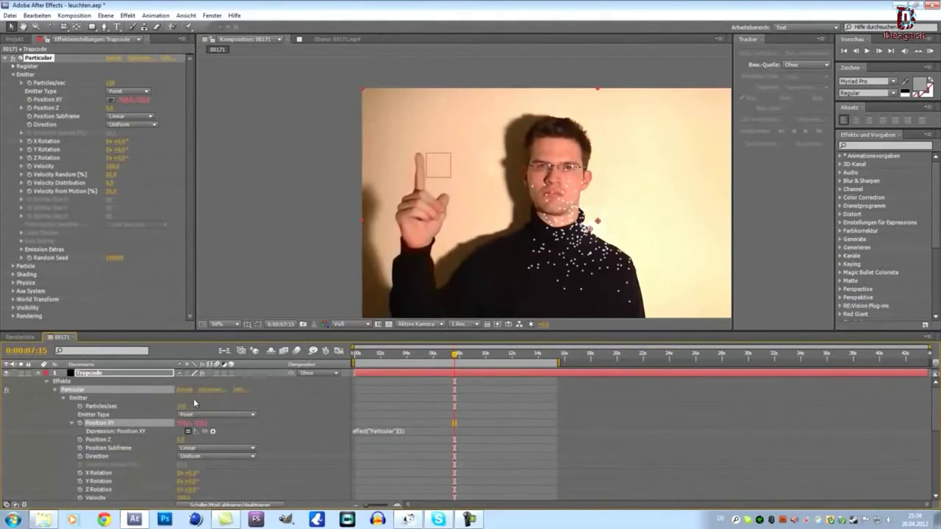
pyautogui.scroll(-3, 194, 398)
pyautogui.scroll(-2, 194, 398)
pyautogui.scroll(-2, 193, 399)
pyautogui.scroll(-3, 193, 398)
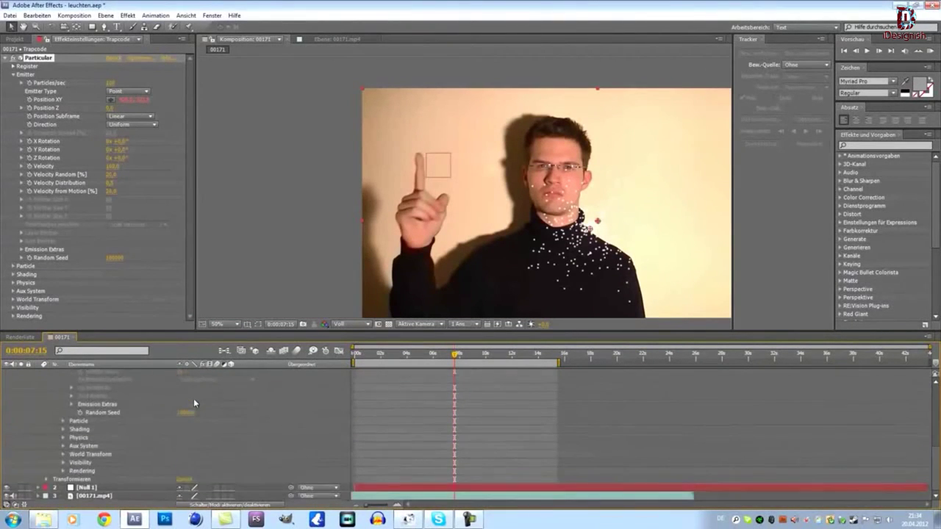
pyautogui.click(111, 486)
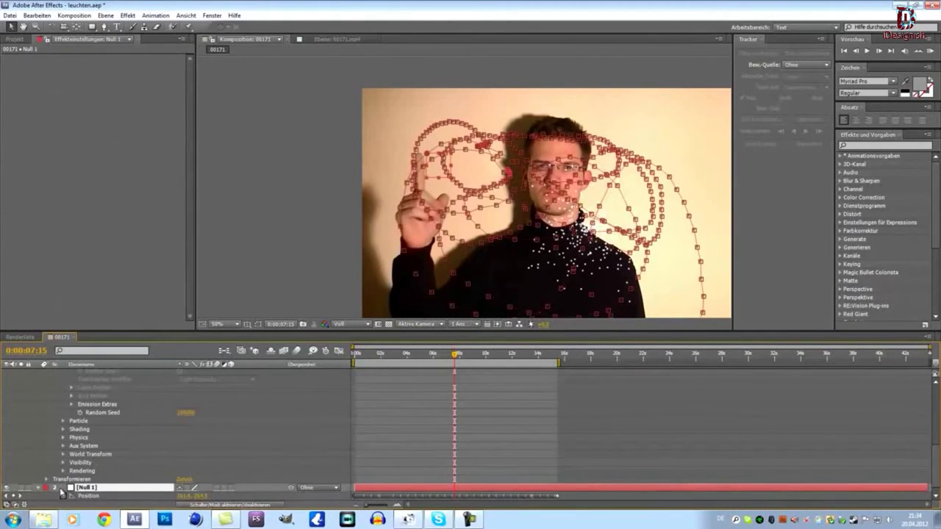
pyautogui.scroll(6, 184, 491)
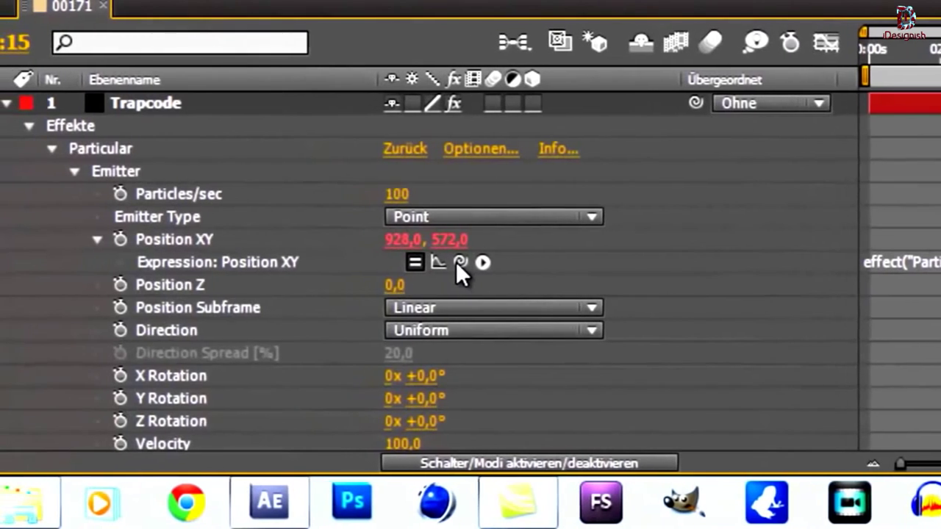
pyautogui.moveTo(458, 263)
pyautogui.mouseDown()
pyautogui.moveTo(346, 492)
pyautogui.moveTo(268, 443)
pyautogui.moveTo(252, 417)
pyautogui.mouseUp()
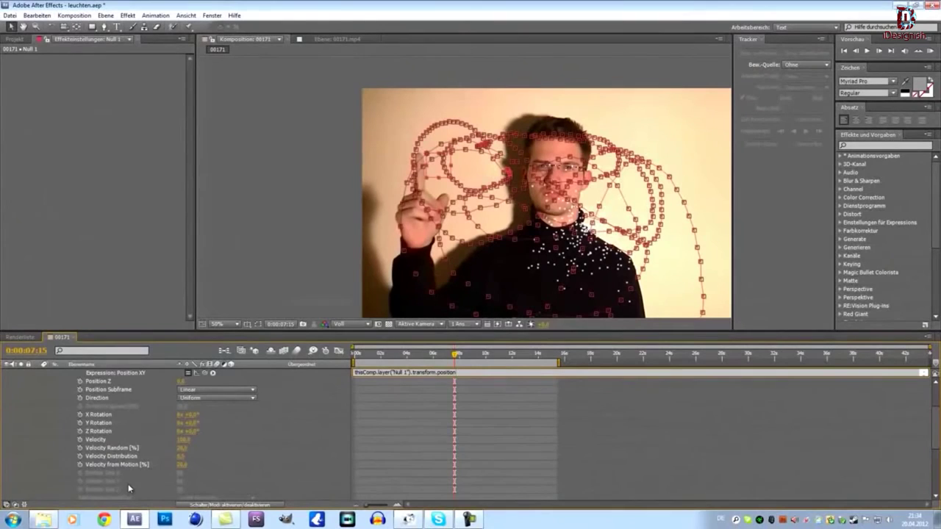
# Step: Collapse the Trapcode layer's effect properties and deselect Null 1
pyautogui.scroll(1, 128, 485)
pyautogui.scroll(1, 411, 403)
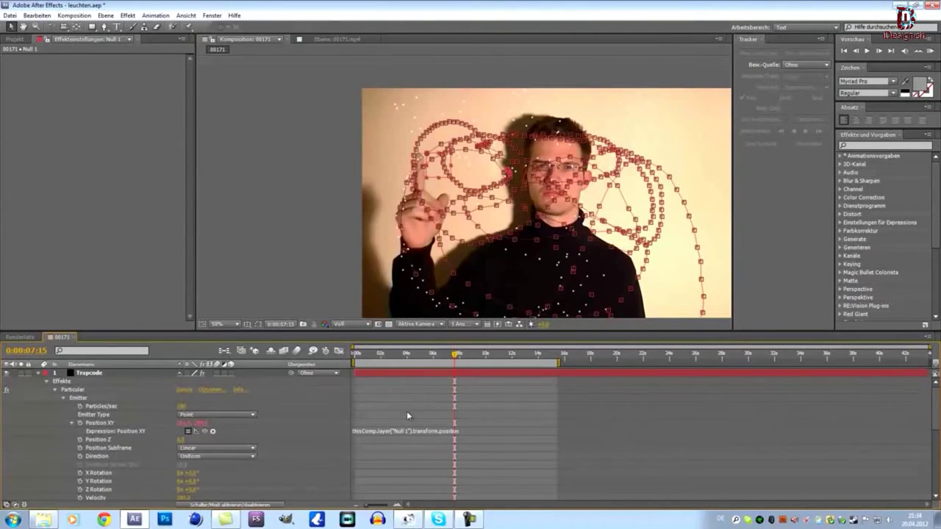
pyautogui.click(40, 373)
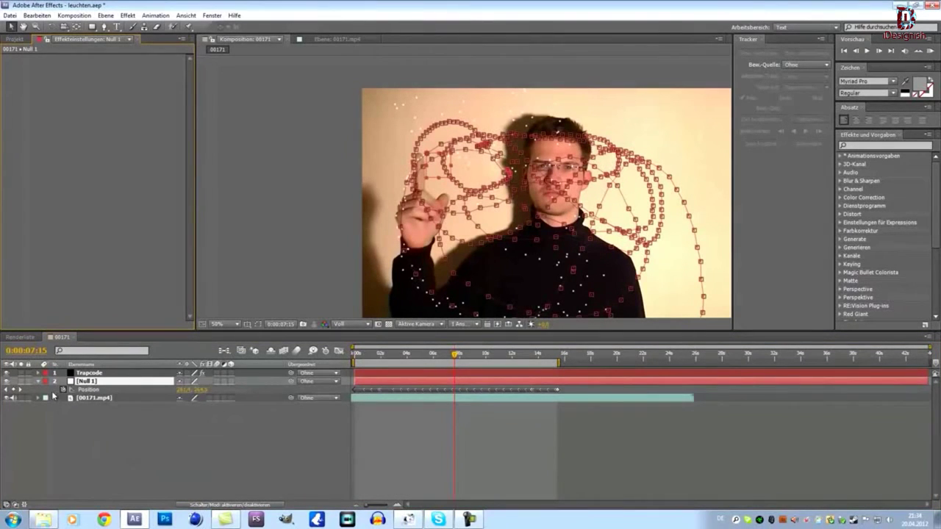
pyautogui.click(43, 385)
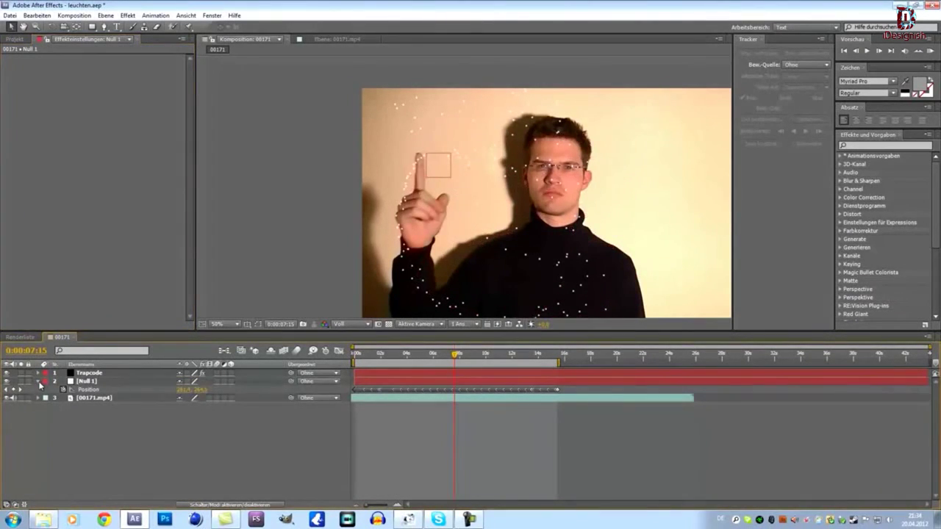
# Step: Collapse Null 1, preview the fingertip particles, then select the Trapcode layer's Particular settings
pyautogui.click(39, 381)
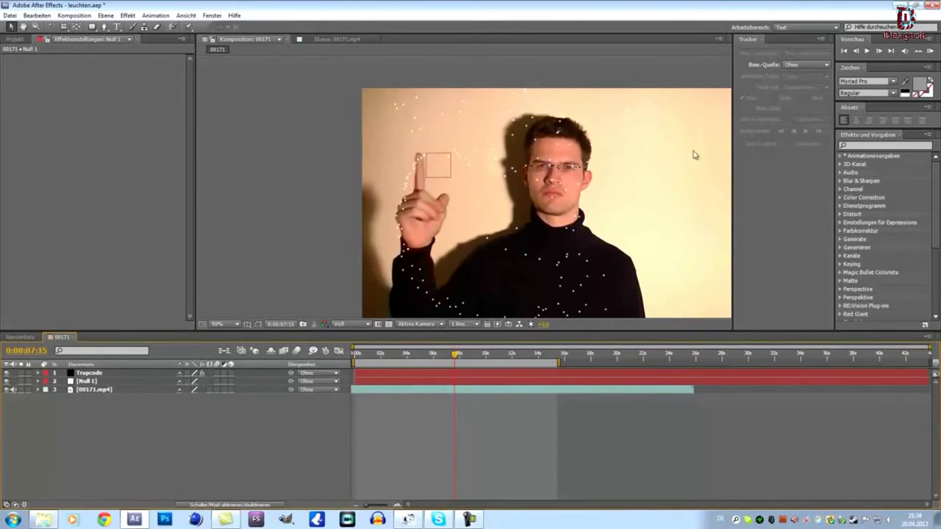
pyautogui.click(868, 50)
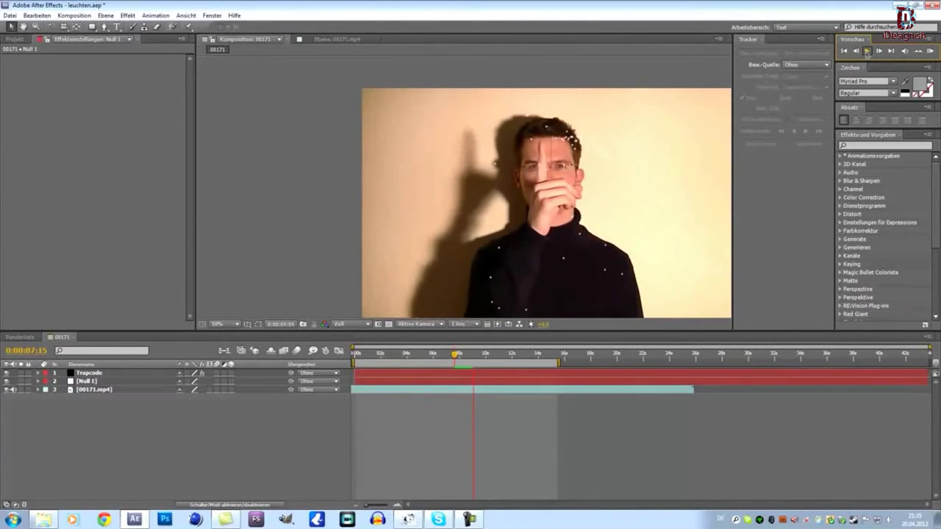
pyautogui.click(868, 51)
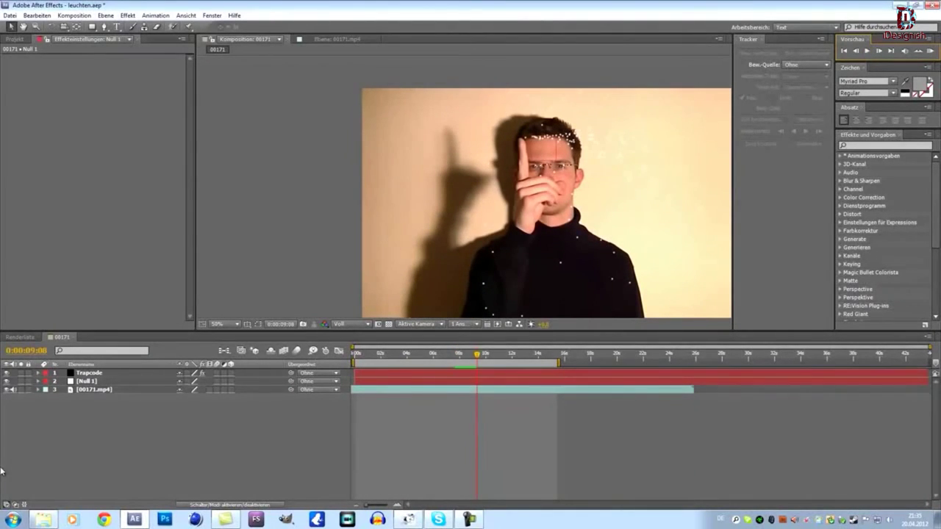
pyautogui.click(108, 373)
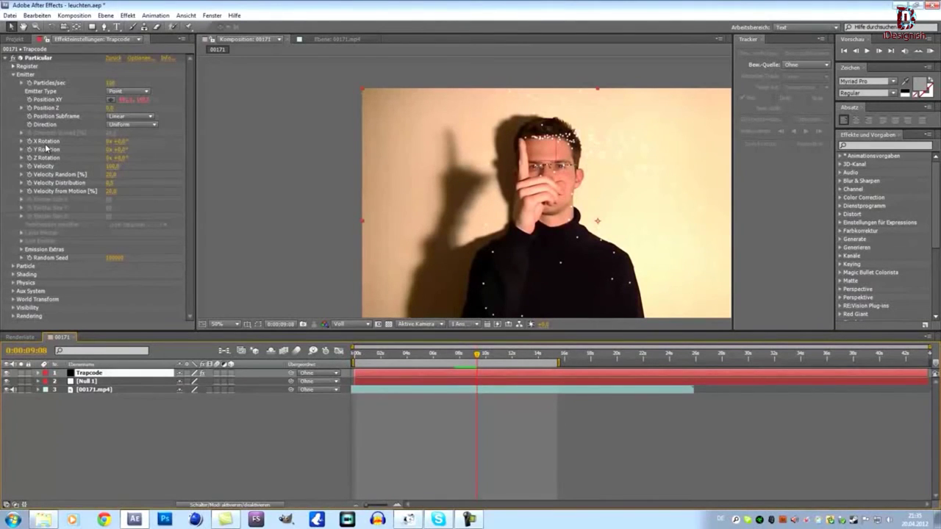
# Step: Try Box and Grid emitter types, then set Emitter Type back to Point
pyautogui.click(123, 91)
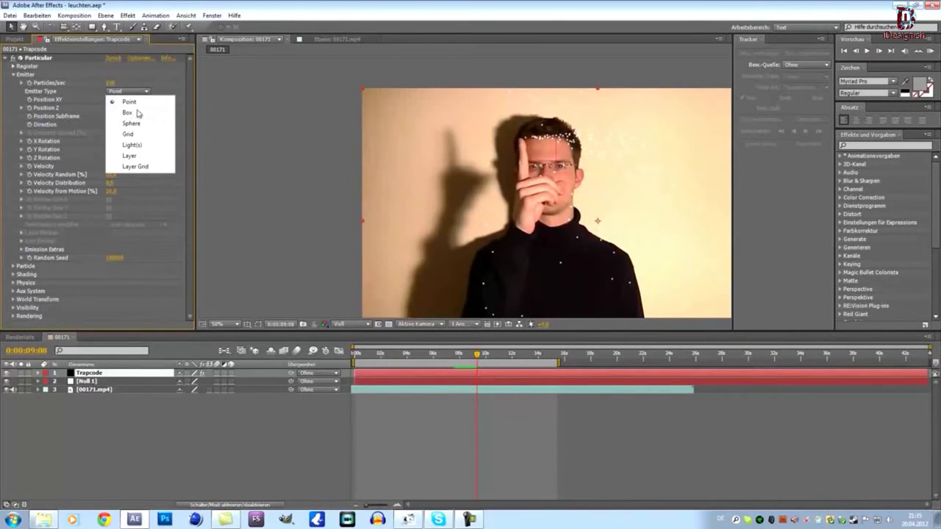
pyautogui.click(136, 114)
pyautogui.click(135, 92)
pyautogui.click(138, 133)
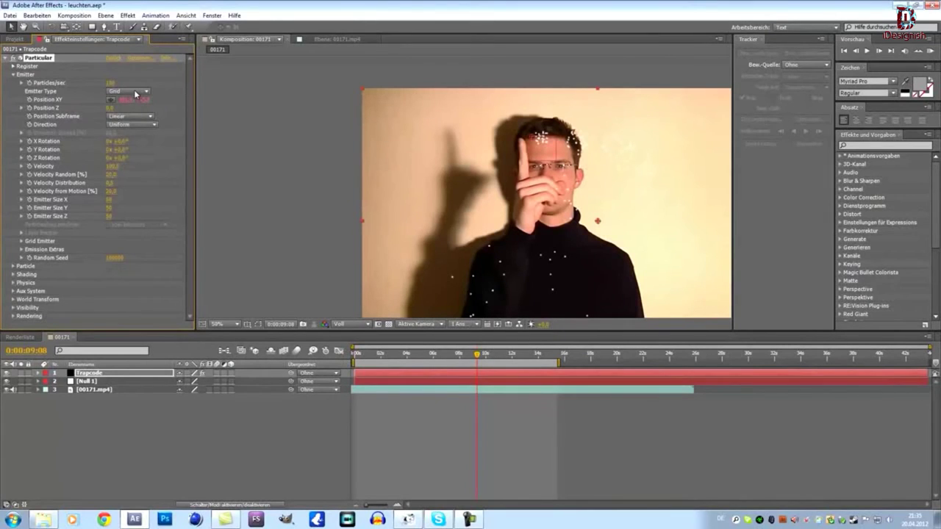
pyautogui.click(135, 92)
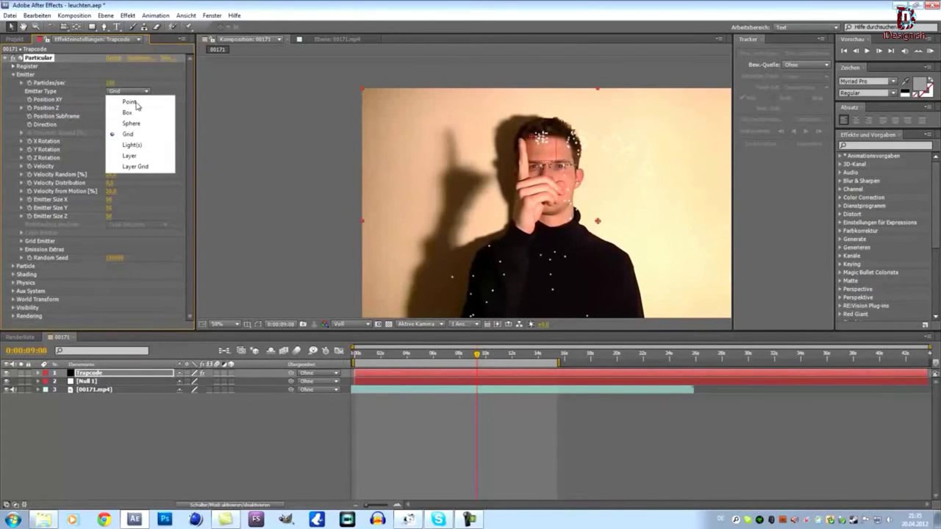
pyautogui.click(129, 102)
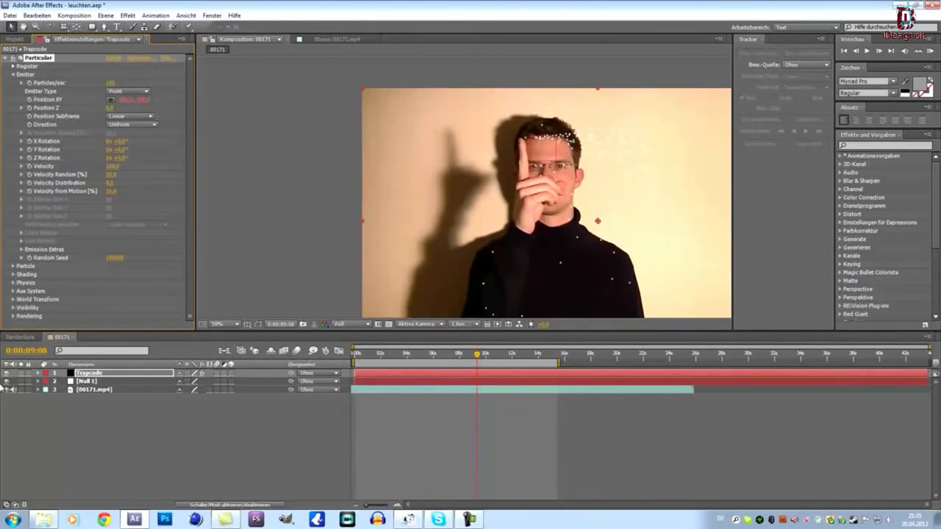
# Step: Keep Position Subframe at Linear and set emitter Direction to Directional
pyautogui.click(137, 117)
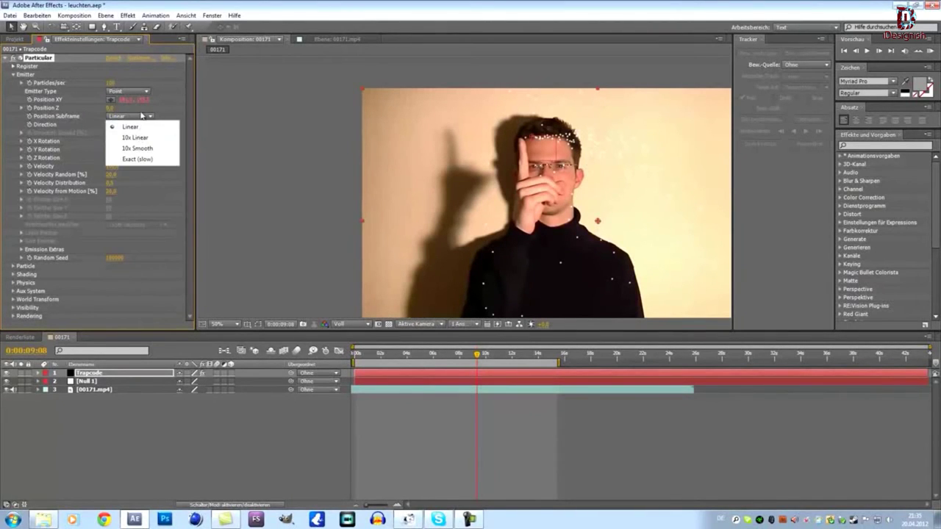
pyautogui.click(139, 128)
pyautogui.click(140, 126)
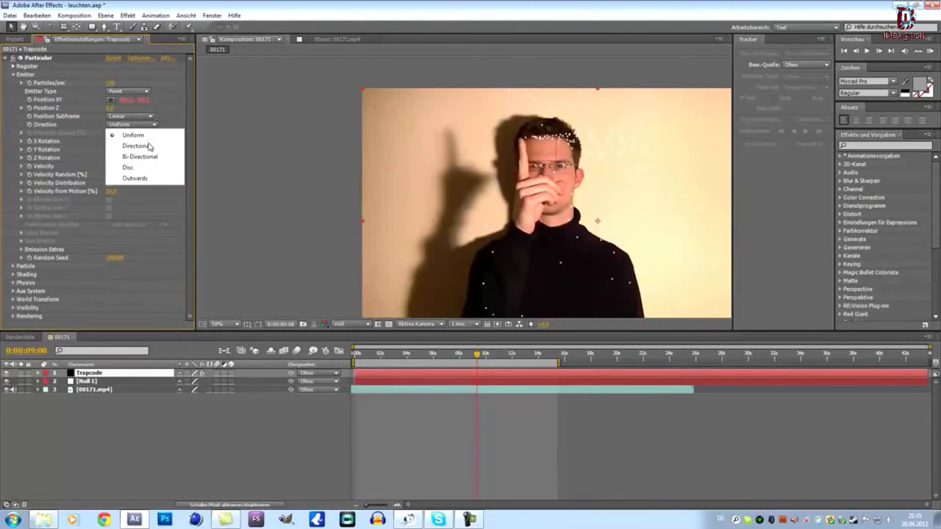
pyautogui.click(136, 146)
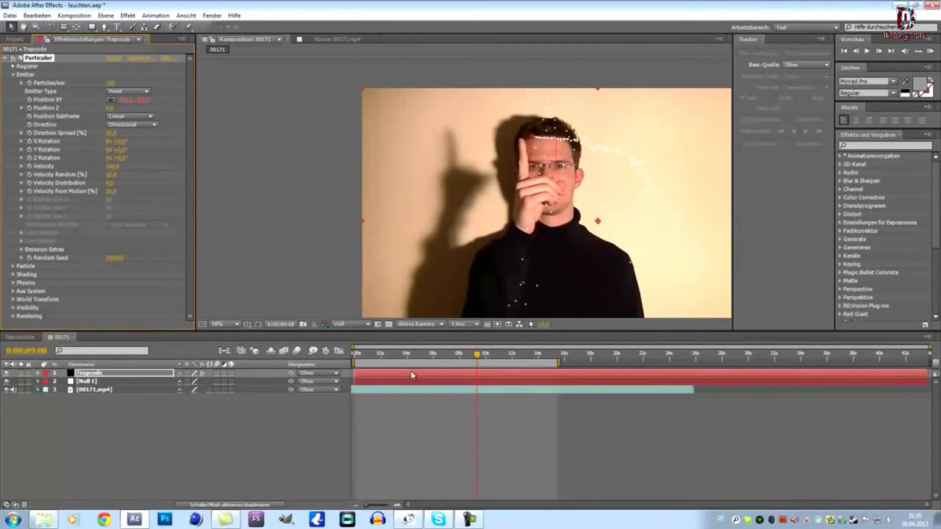
# Step: Scrub to another frame and lower the emitter's Direction Spread
pyautogui.click(476, 356)
pyautogui.moveTo(477, 356)
pyautogui.mouseDown()
pyautogui.moveTo(487, 356)
pyautogui.moveTo(429, 356)
pyautogui.mouseUp()
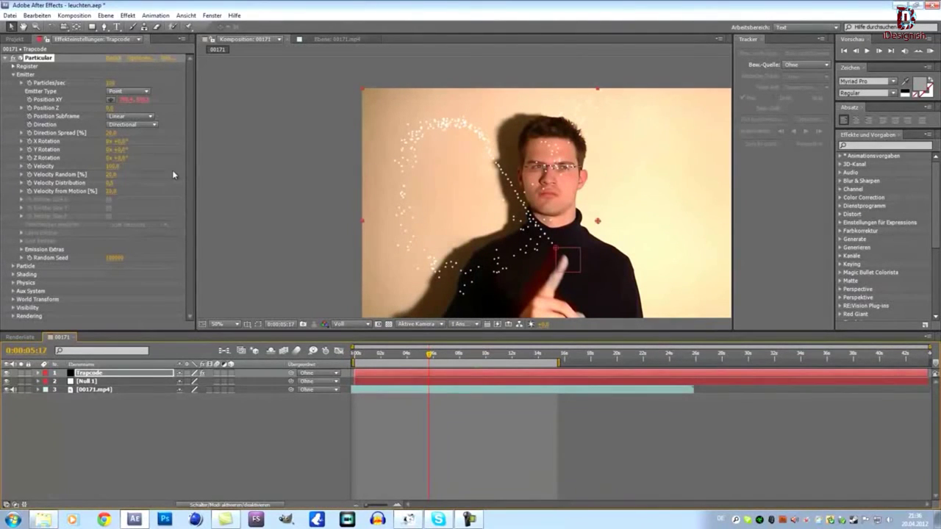
pyautogui.click(114, 133)
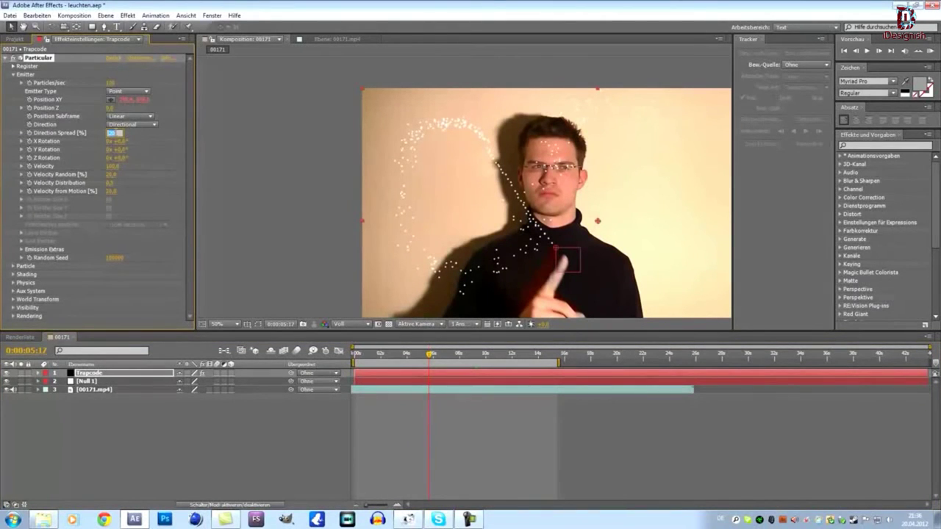
pyautogui.write('0')
pyautogui.click(253, 189)
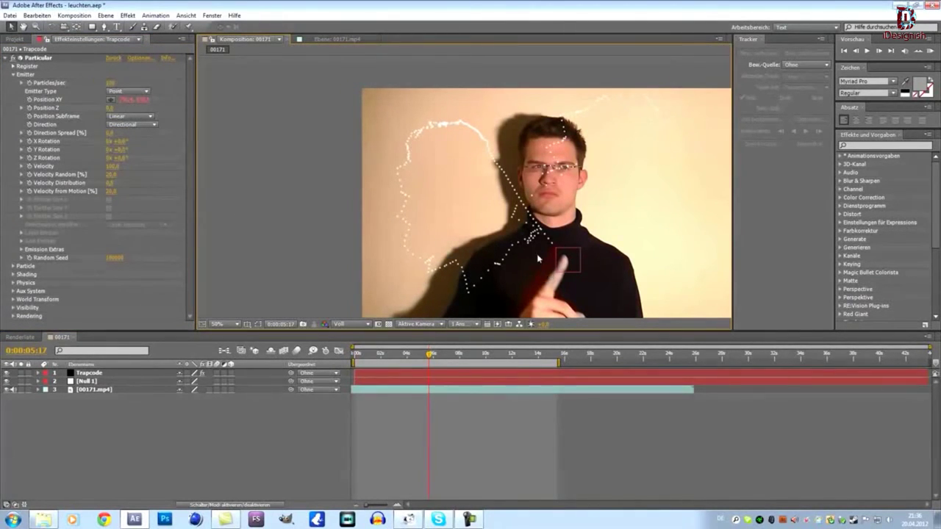
# Step: Set Velocity to 200, Velocity Random to 0 and Velocity from Motion to 0
pyautogui.click(113, 167)
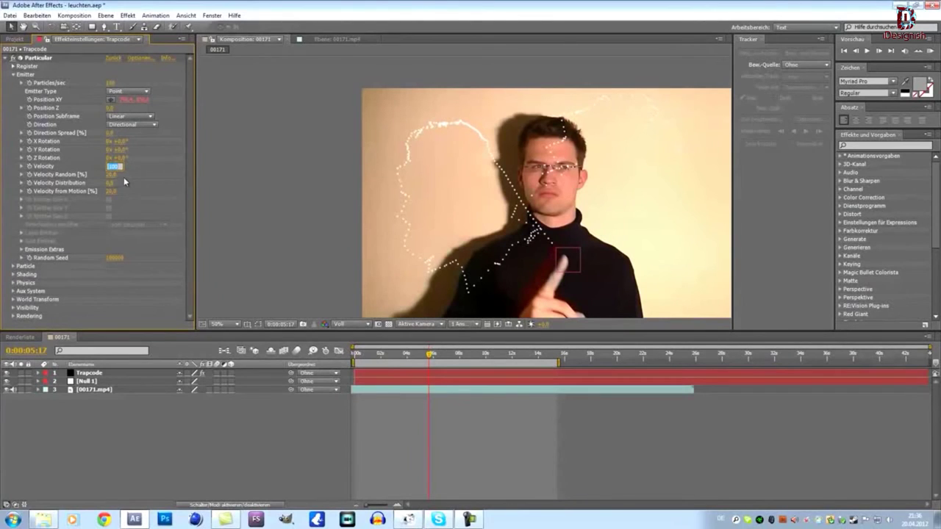
pyautogui.write('200')
pyautogui.click(272, 173)
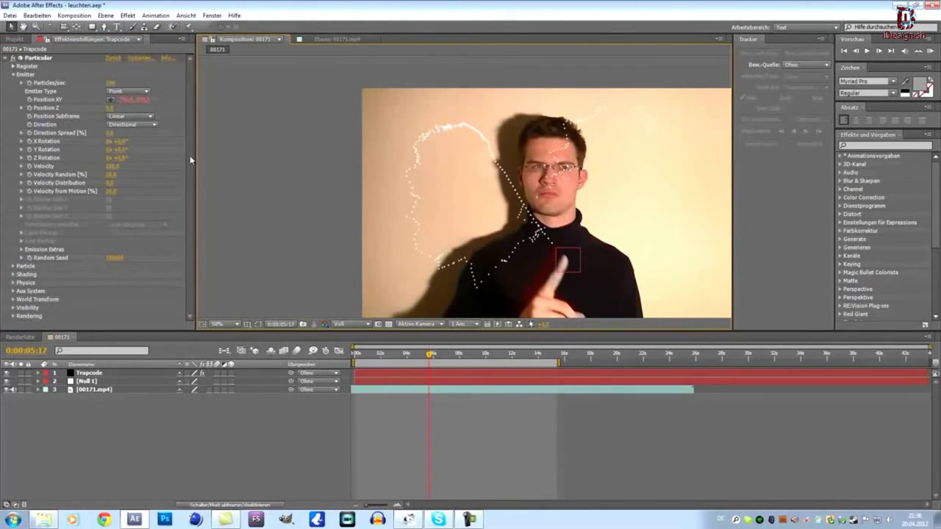
pyautogui.click(113, 174)
pyautogui.press('Tab')
pyautogui.press('Tab')
pyautogui.write('0')
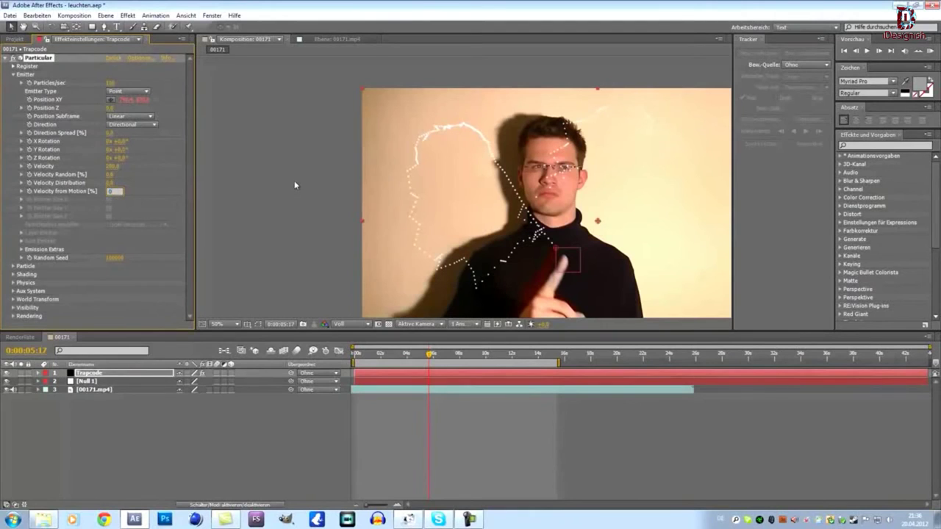
pyautogui.click(295, 184)
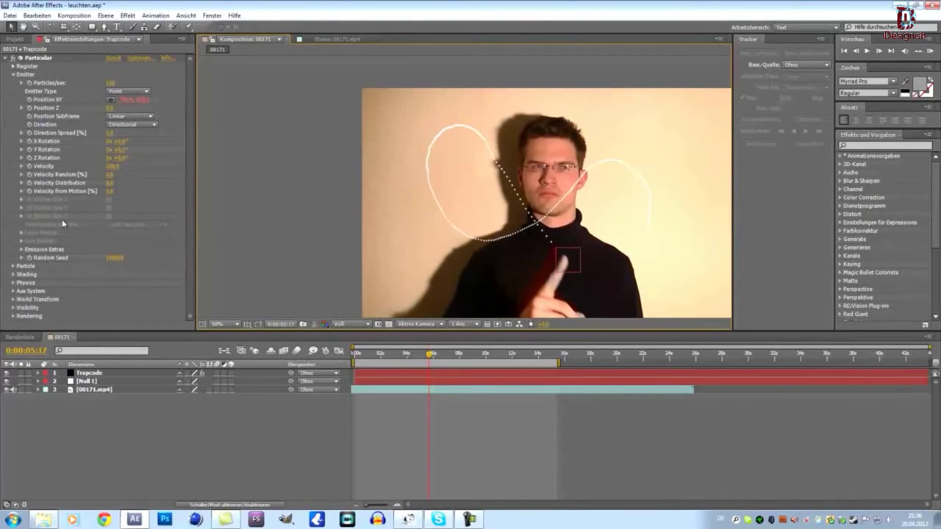
# Step: Collapse Emitter, expand Aux System and set its Emit option to Continuously
pyautogui.click(13, 74)
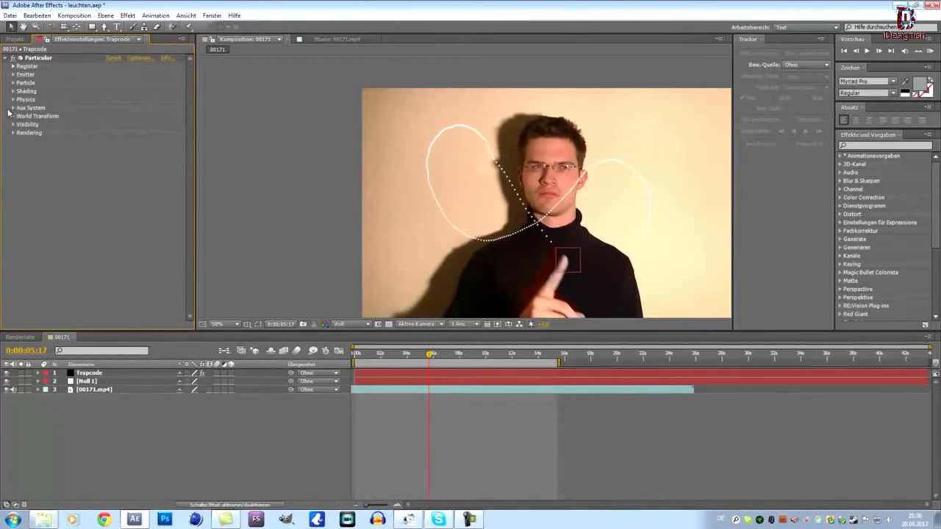
pyautogui.click(12, 108)
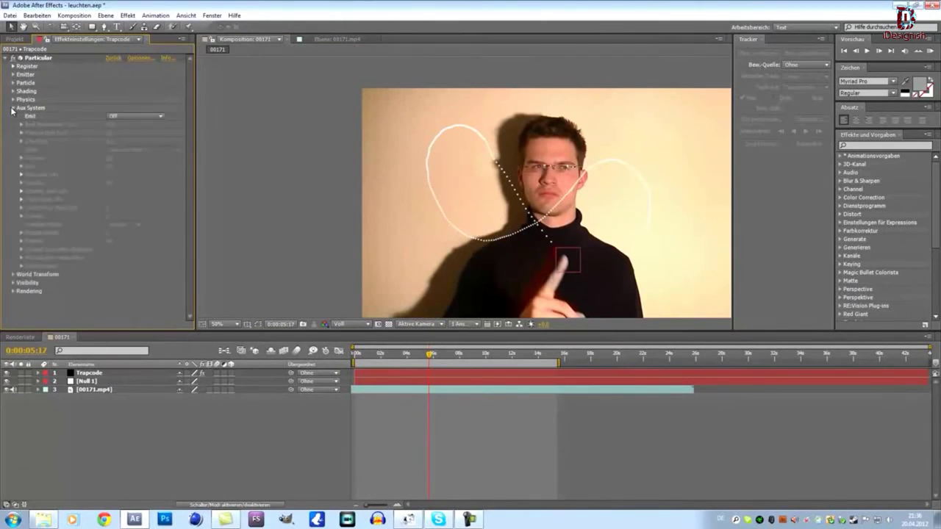
pyautogui.click(113, 118)
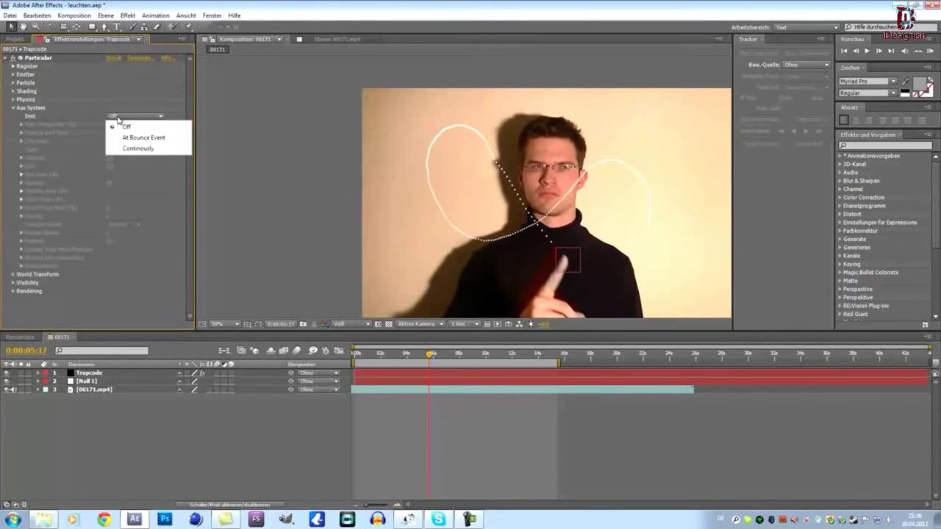
pyautogui.click(135, 149)
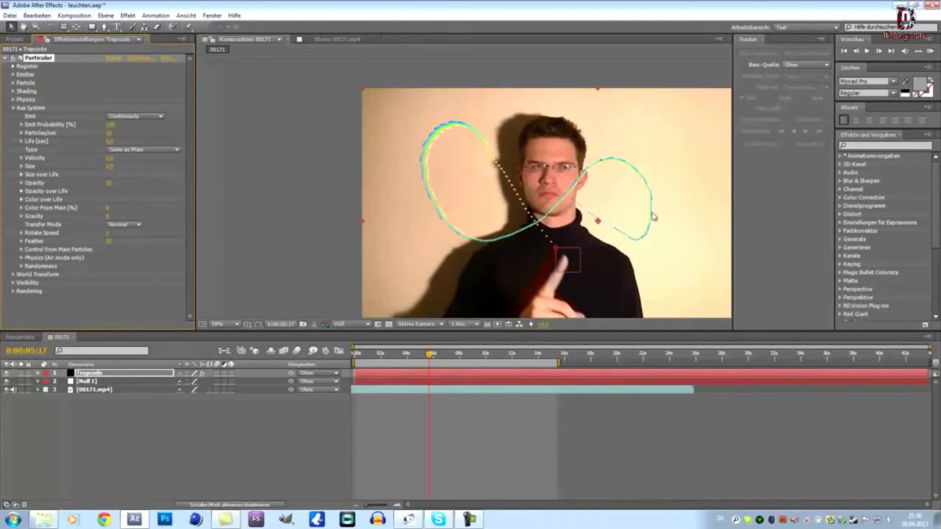
# Step: Try Streaklet, then set the Aux System particle Type to Glow Sphere (No DOF)
pyautogui.click(154, 150)
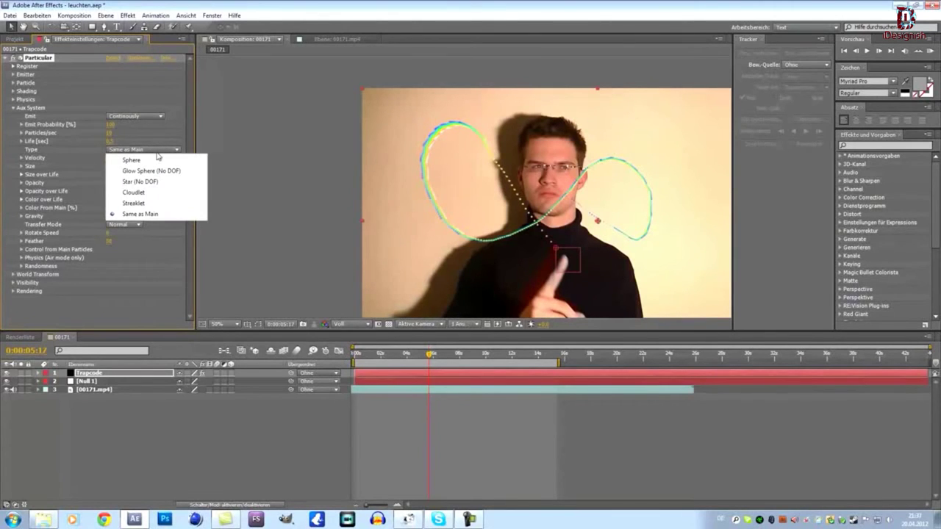
pyautogui.click(277, 138)
pyautogui.click(149, 150)
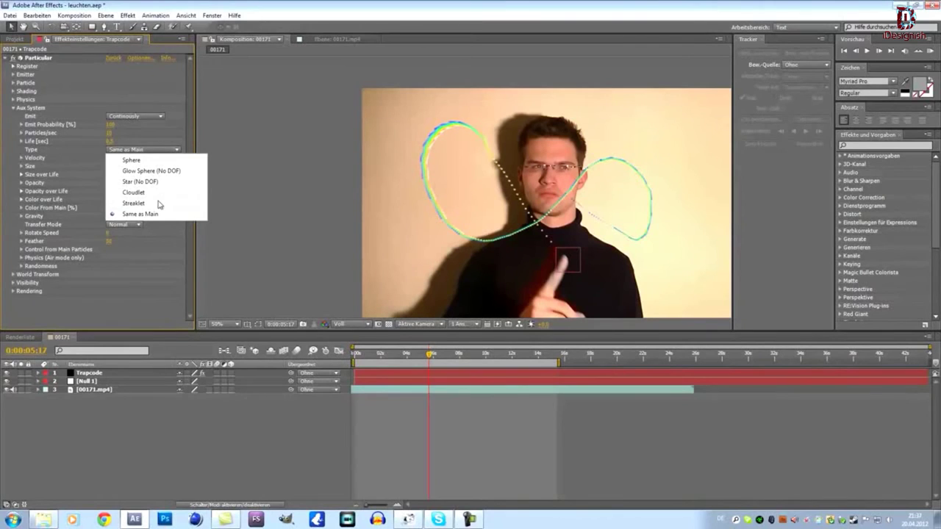
pyautogui.click(134, 203)
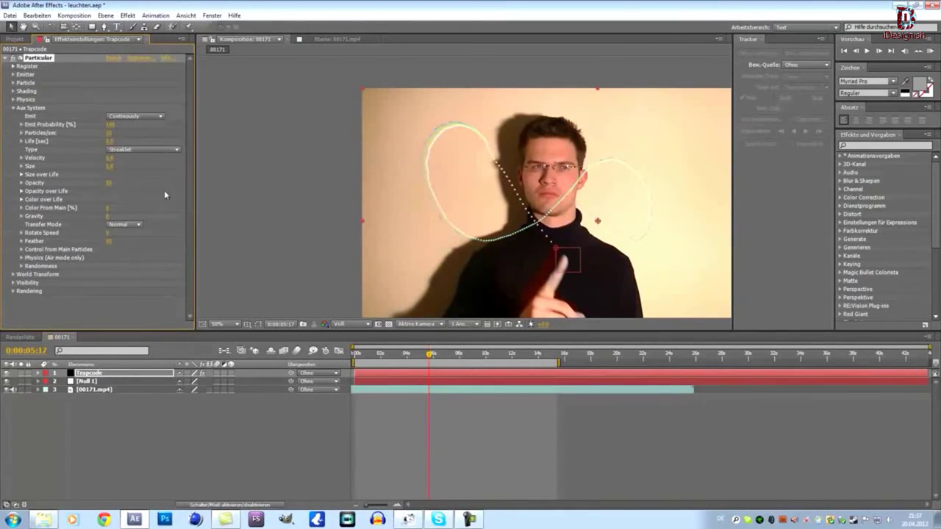
pyautogui.click(148, 149)
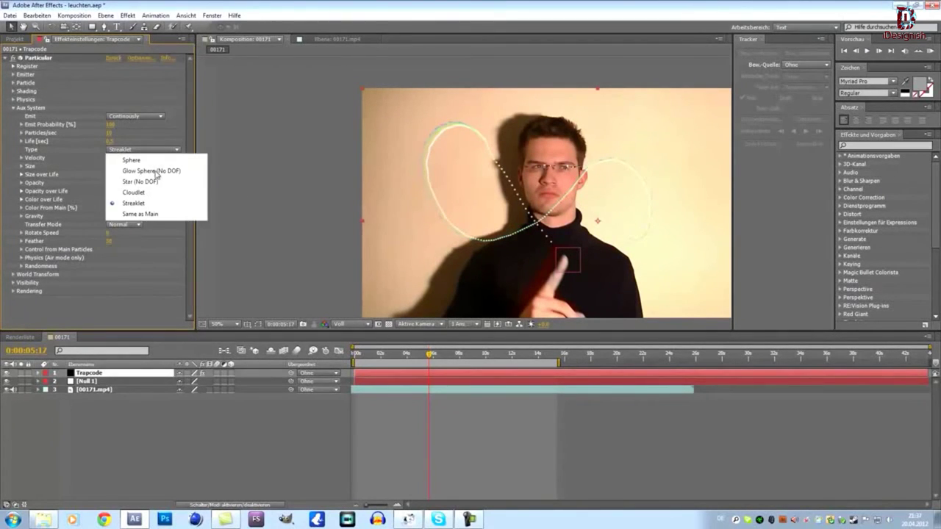
pyautogui.click(156, 169)
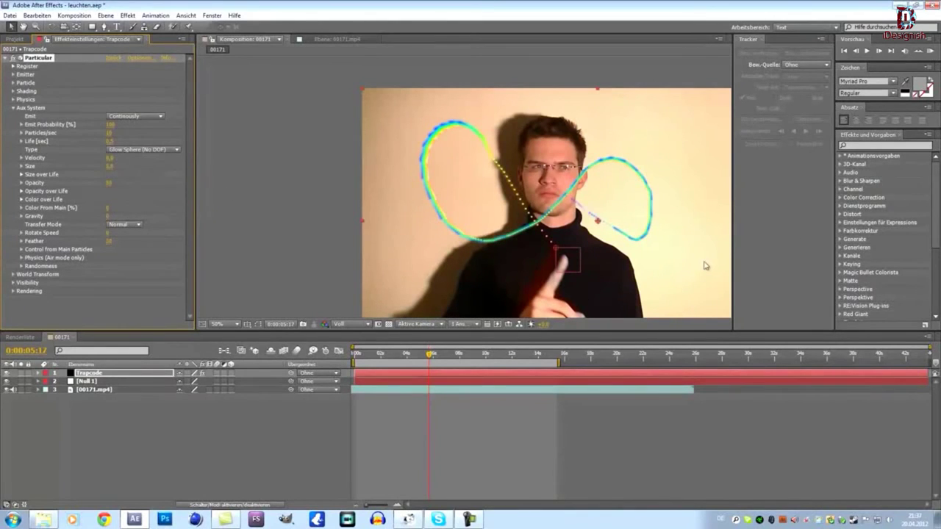
# Step: Check the Aux Transfer Mode options, leave it on Normal, and deselect the particle layer
pyautogui.click(124, 224)
pyautogui.click(123, 224)
pyautogui.click(123, 224)
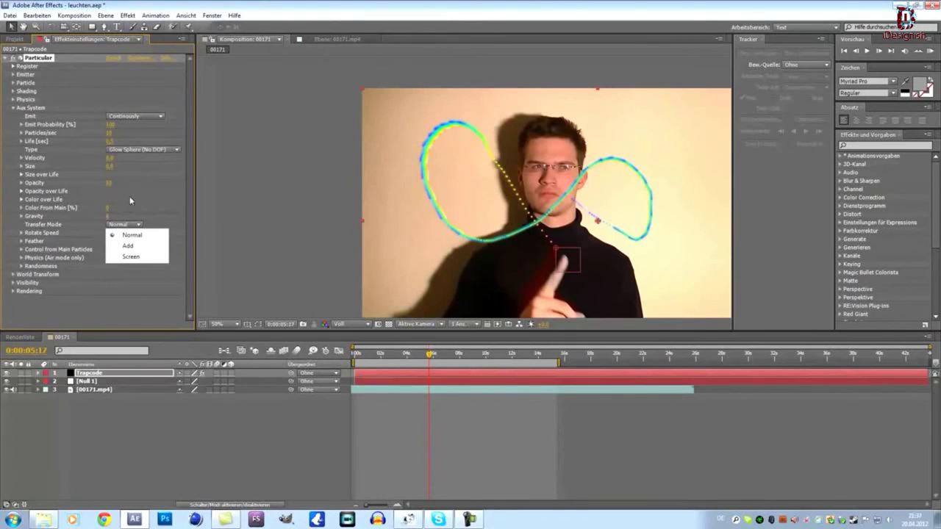
pyautogui.click(132, 235)
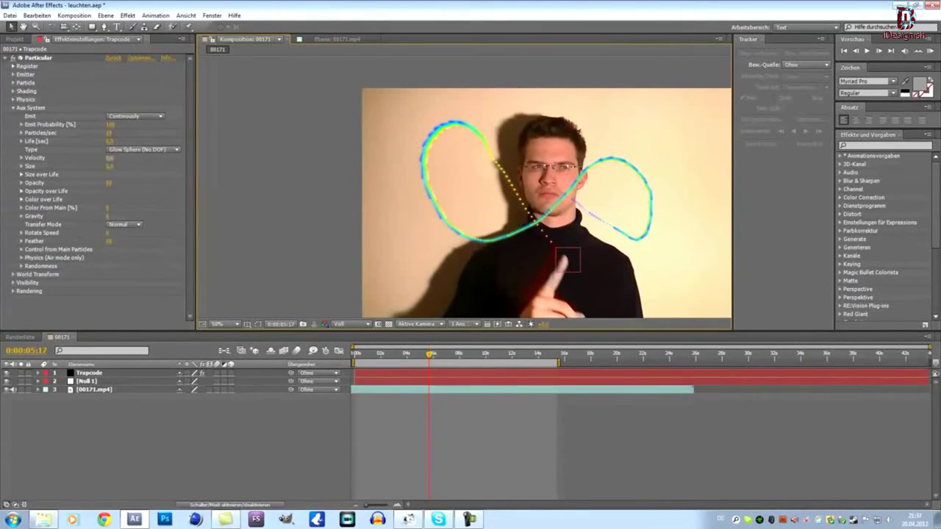
pyautogui.click(38, 58)
pyautogui.click(224, 184)
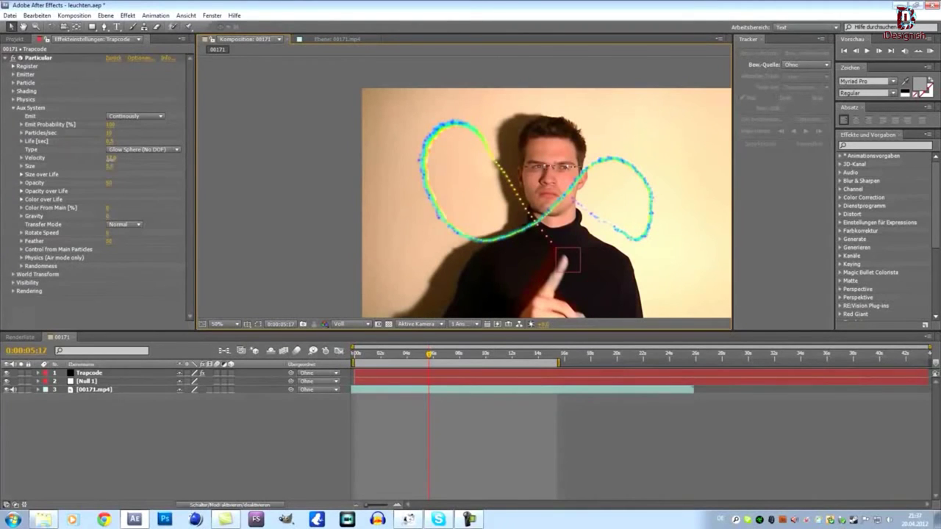
# Step: Scrub the Aux System particle Size, then enter a Size of 7
pyautogui.click(112, 163)
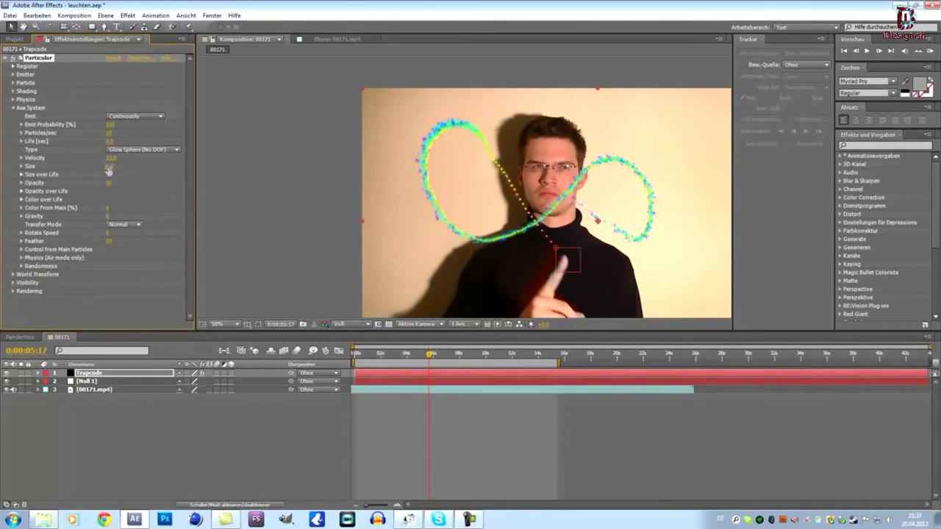
pyautogui.moveTo(109, 169); pyautogui.dragTo(118, 169)
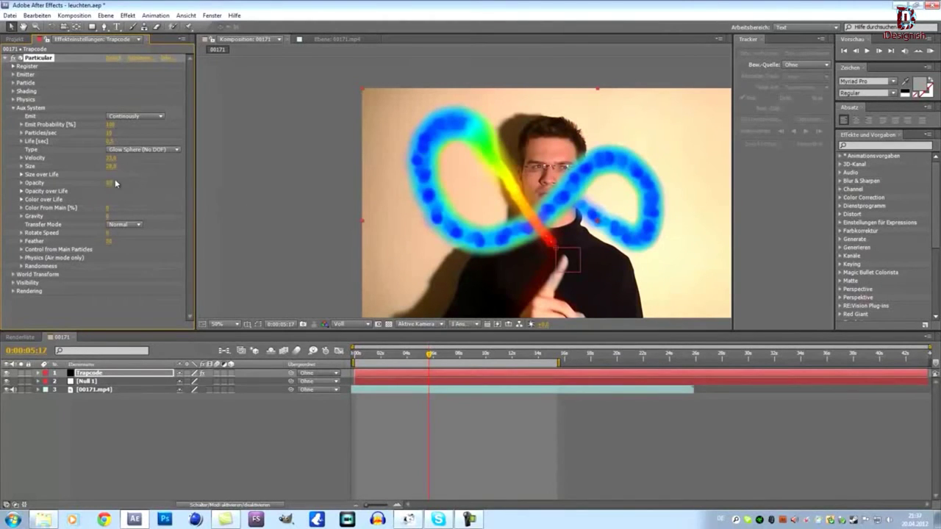
pyautogui.moveTo(108, 166); pyautogui.dragTo(103, 170)
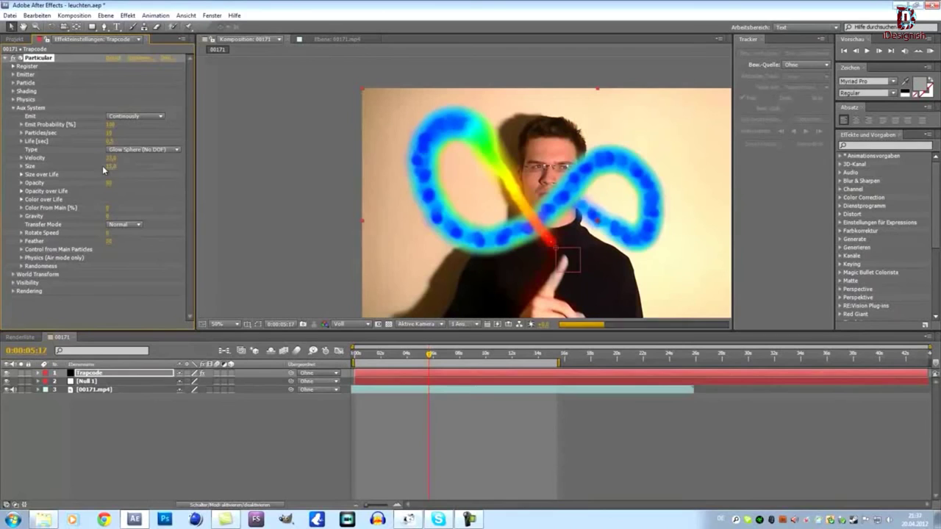
pyautogui.click(110, 166)
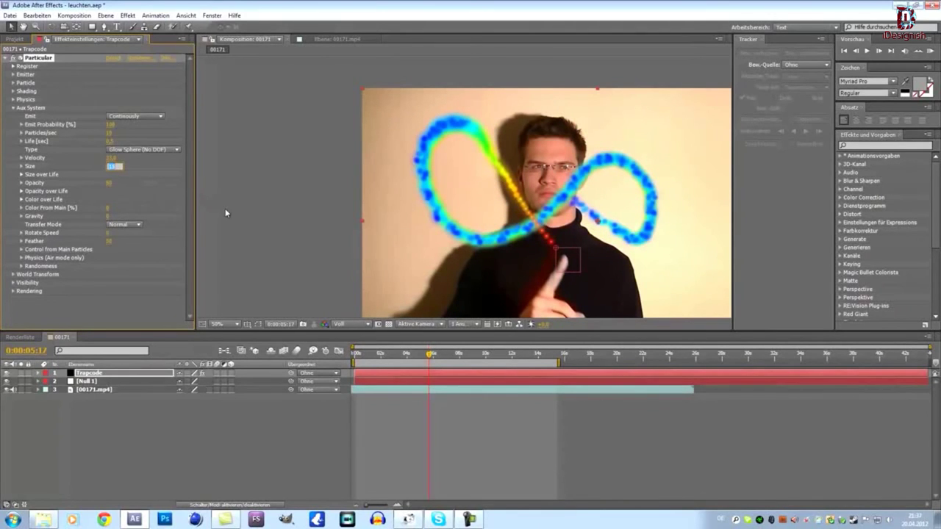
pyautogui.write('7')
pyautogui.press('Return')
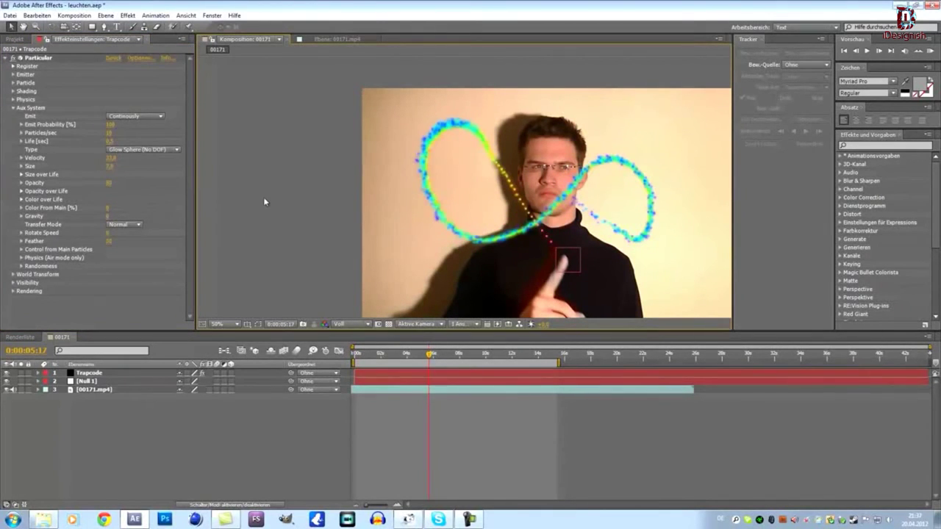
# Step: Try Aux particle Sizes of 10 and 20, then settle back on 10
pyautogui.click(112, 166)
pyautogui.write('10')
pyautogui.press('Return')
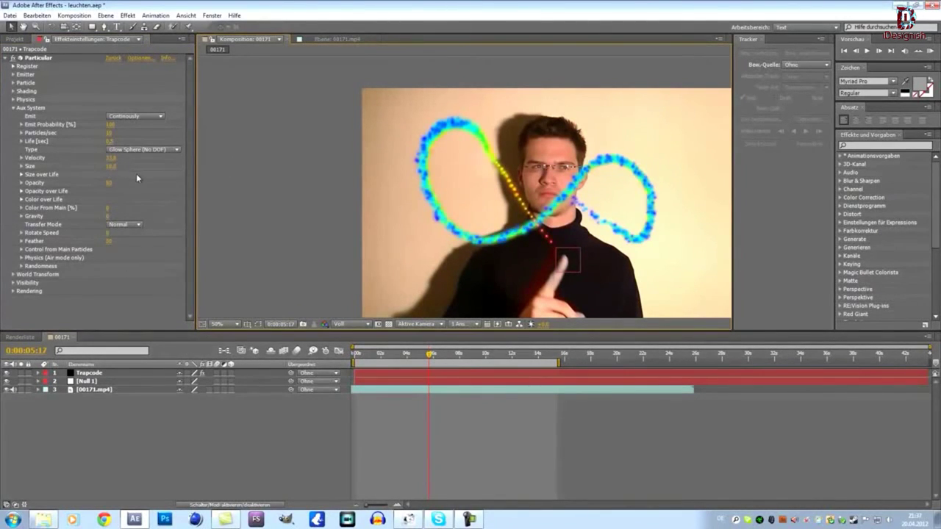
pyautogui.click(111, 167)
pyautogui.write('20')
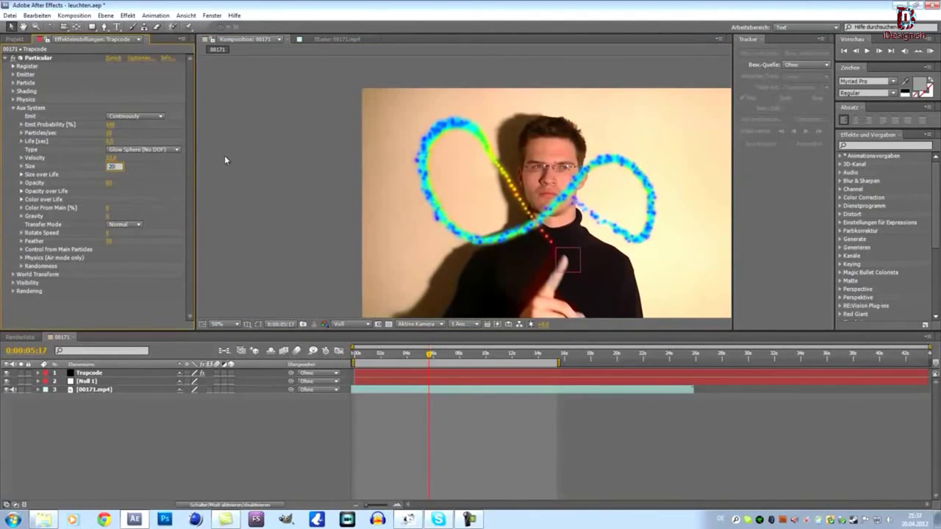
pyautogui.click(279, 154)
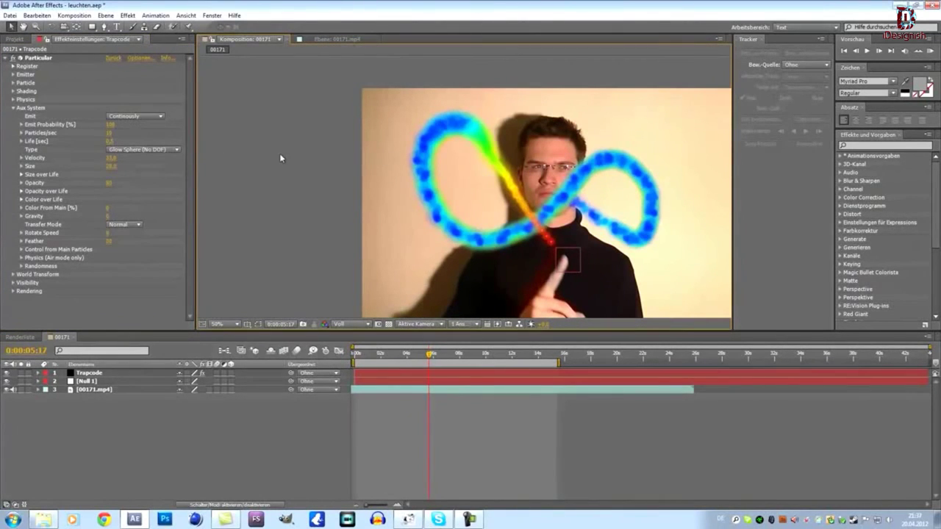
pyautogui.click(111, 167)
pyautogui.write('10')
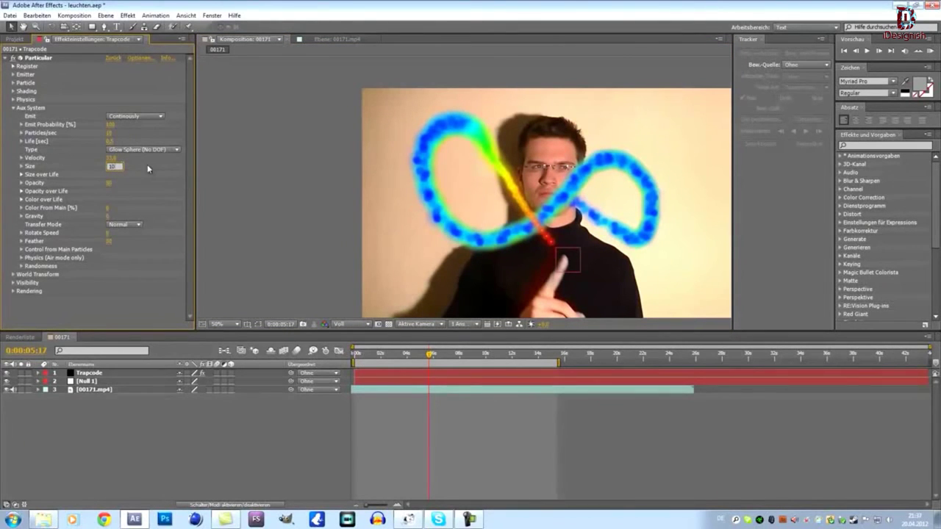
pyautogui.click(250, 151)
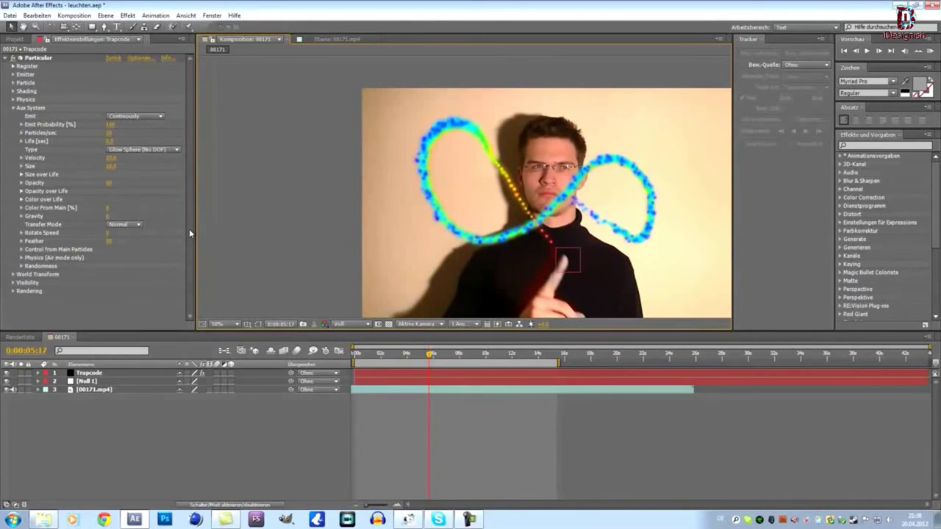
pyautogui.click(111, 166)
# Step: Set the Aux System particle Size to 5 and its Transfer Mode to Add
pyautogui.write('5')
pyautogui.click(306, 132)
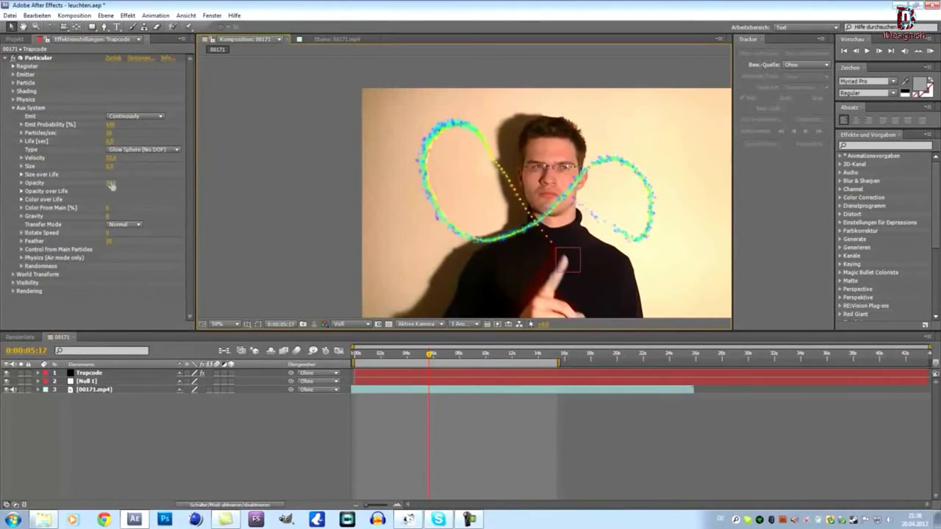
pyautogui.click(124, 227)
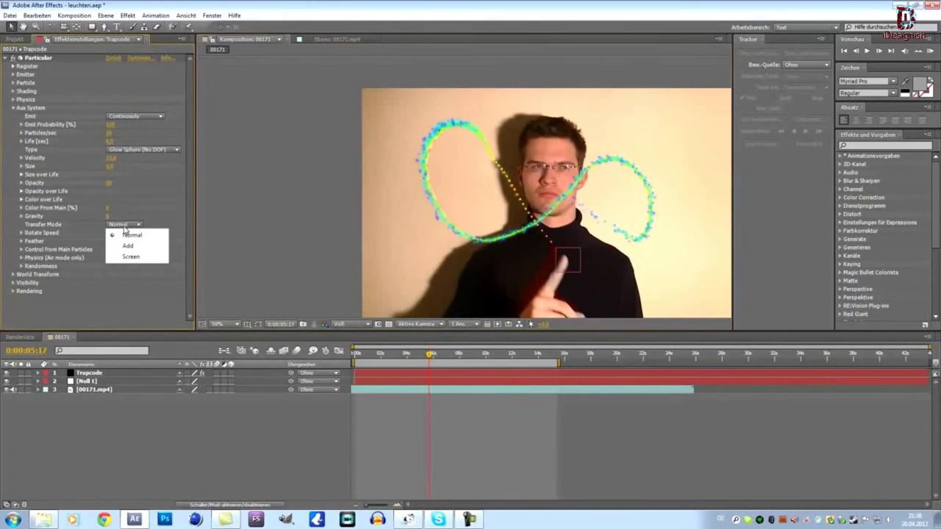
pyautogui.click(127, 245)
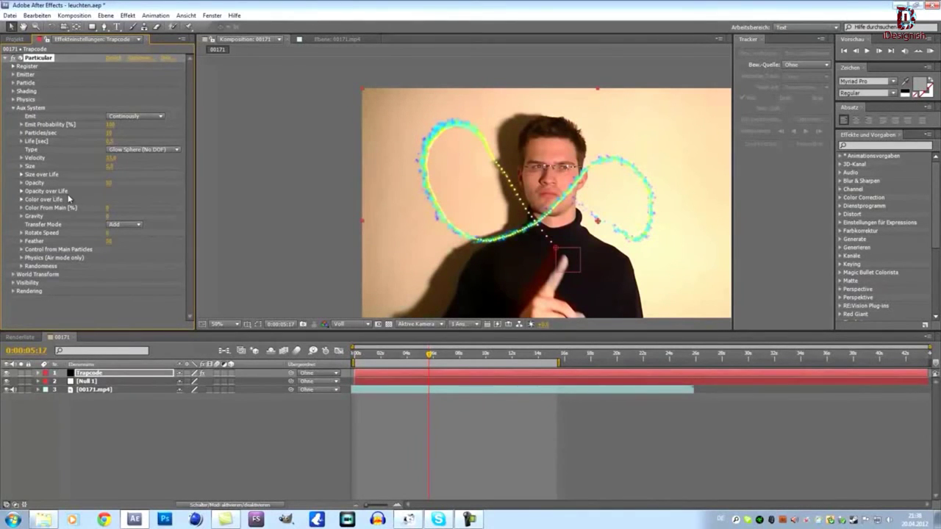
# Step: Apply the descending-ramp preset to Aux Opacity over Life so particles fade out
pyautogui.click(21, 192)
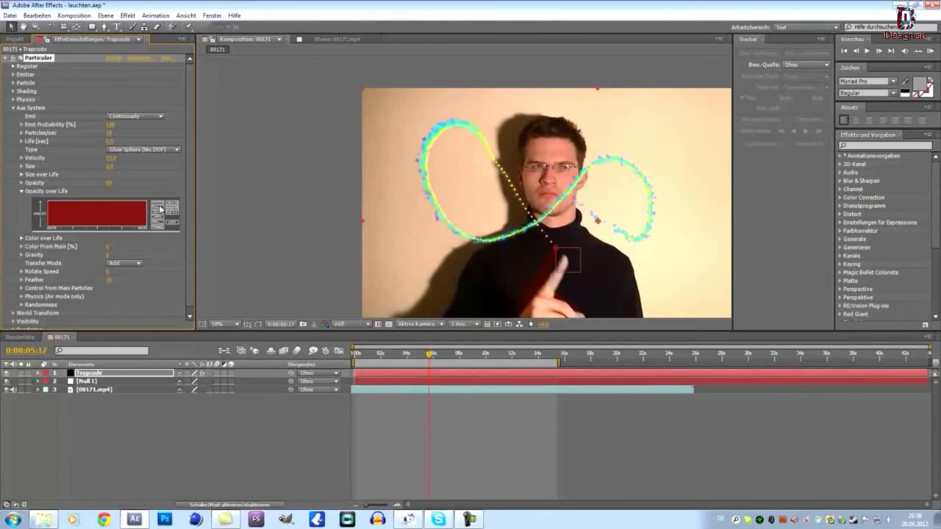
pyautogui.click(154, 212)
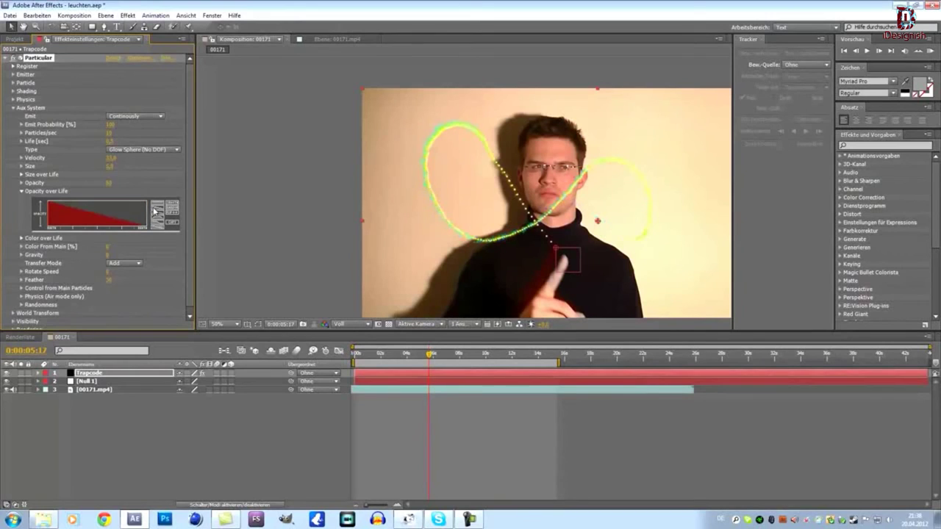
pyautogui.click(270, 218)
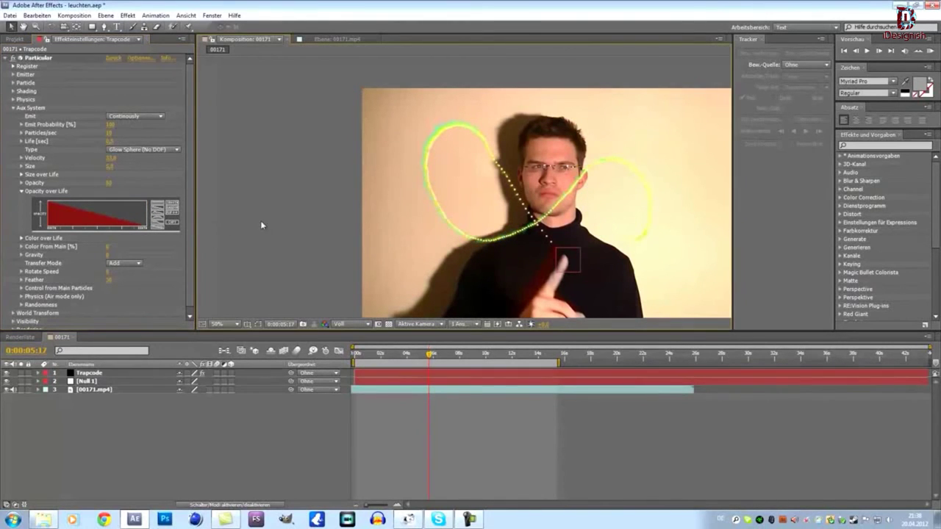
# Step: Try several Color over Life presets and apply the cyan-blue gradient to the trail
pyautogui.click(22, 238)
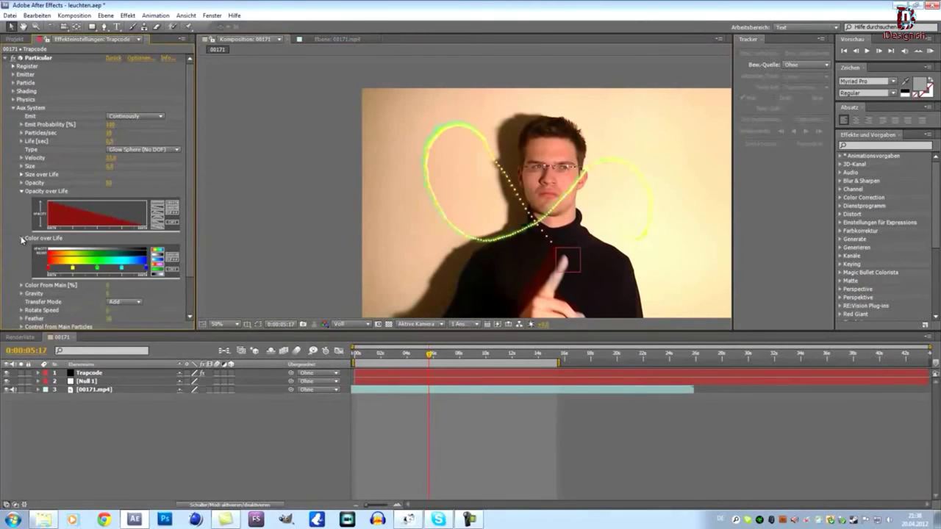
pyautogui.click(22, 238)
pyautogui.click(22, 238)
pyautogui.click(136, 266)
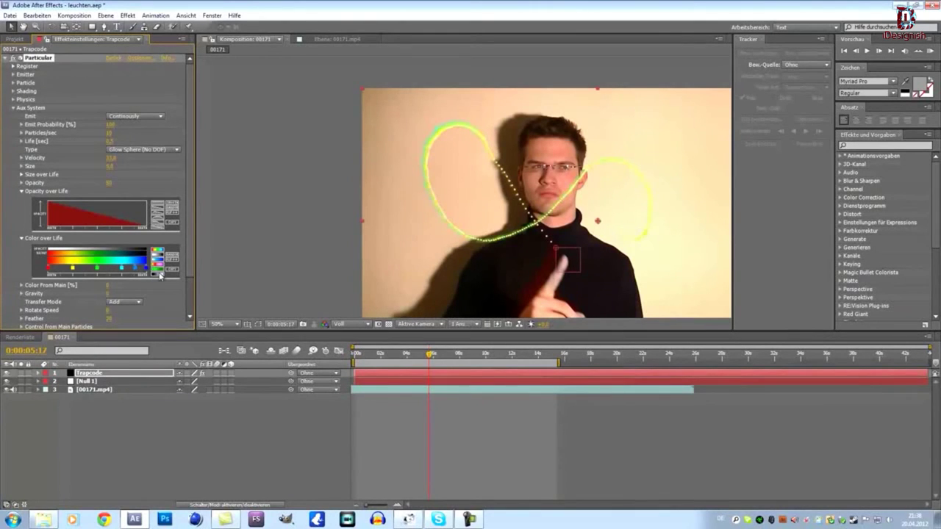
pyautogui.click(159, 274)
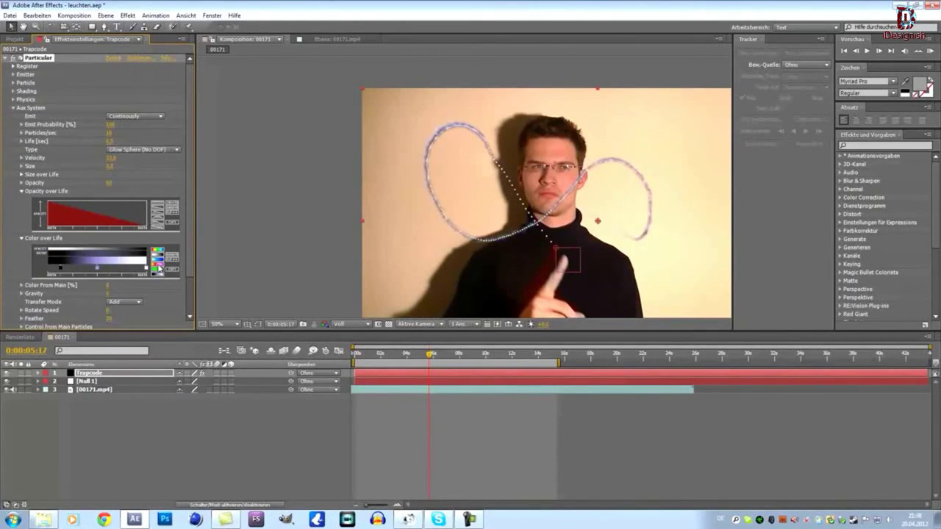
pyautogui.click(156, 259)
pyautogui.click(157, 260)
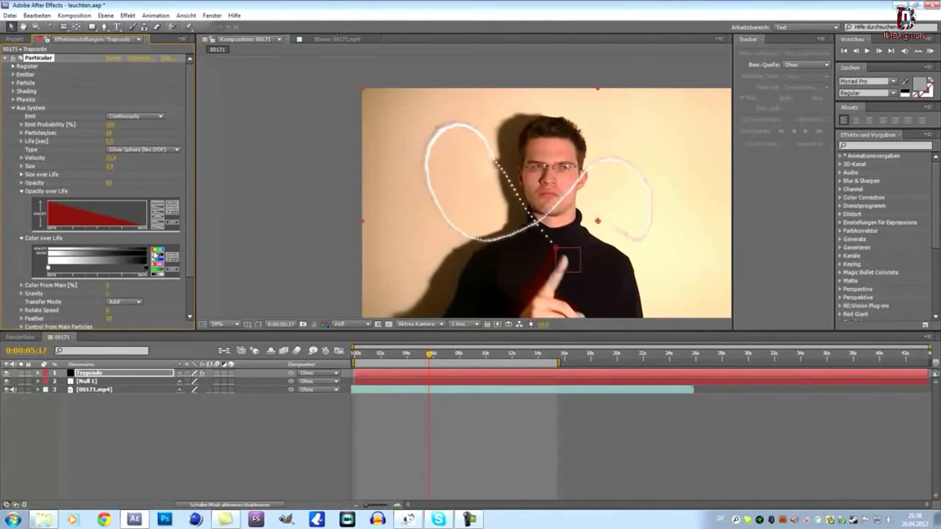
pyautogui.click(157, 262)
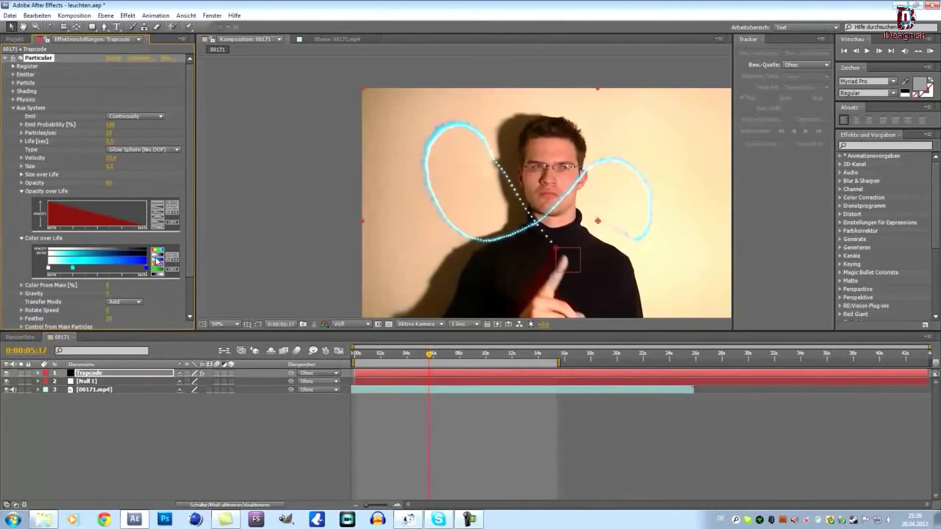
pyautogui.click(158, 264)
pyautogui.click(157, 266)
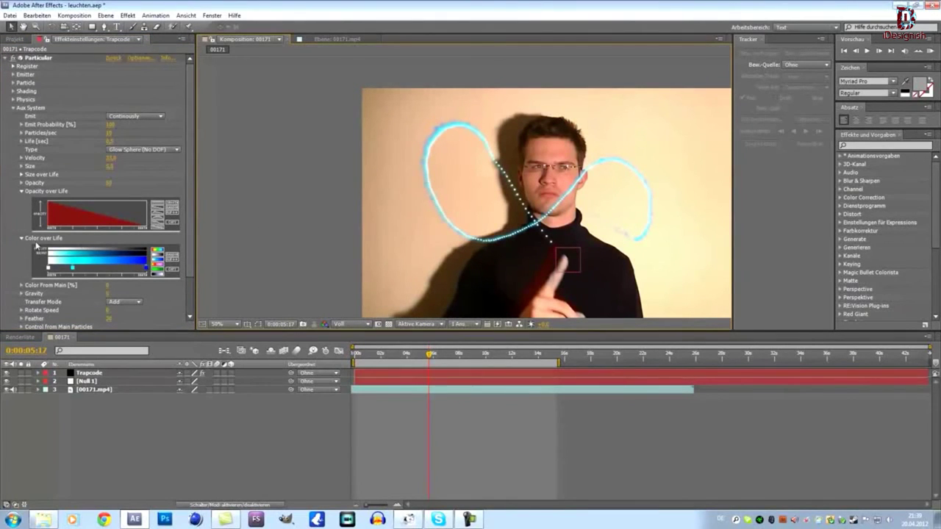
# Step: Collapse the Opacity over Life and Color over Life groups
pyautogui.scroll(-1, 35, 246)
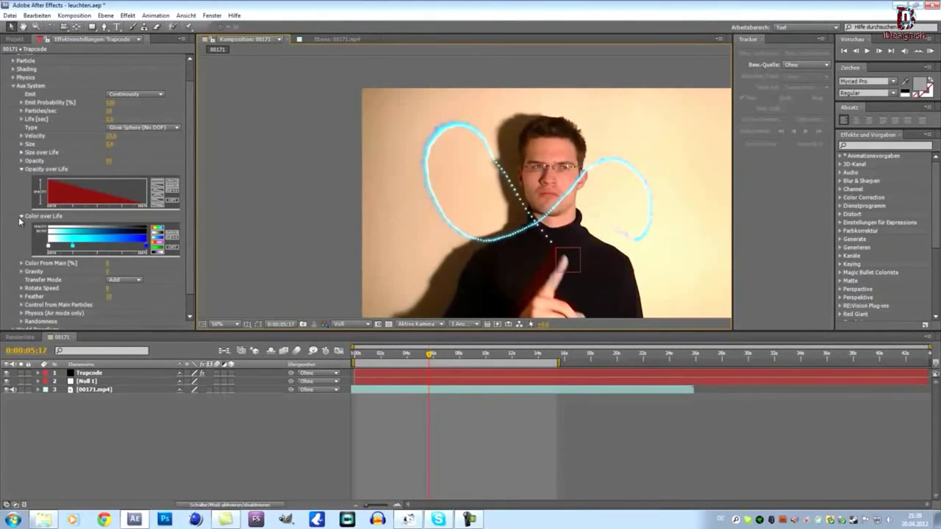
pyautogui.click(21, 220)
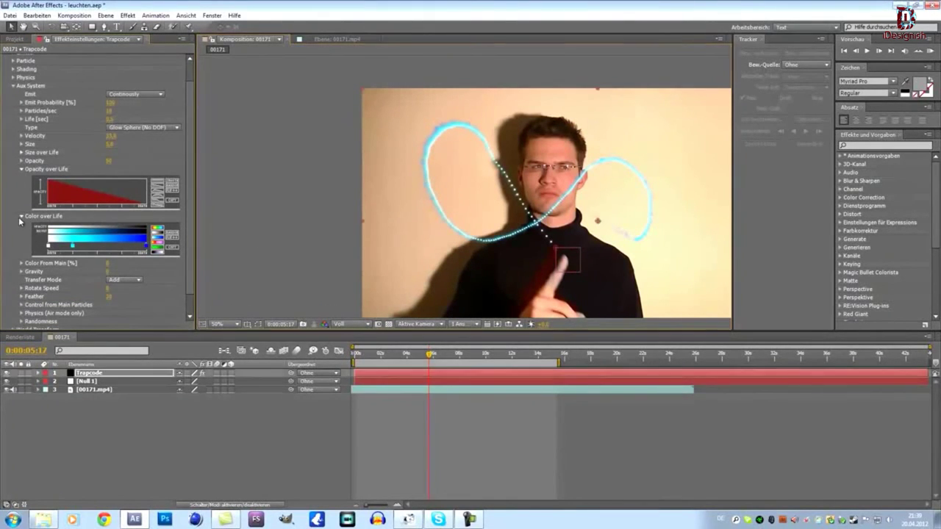
pyautogui.click(22, 170)
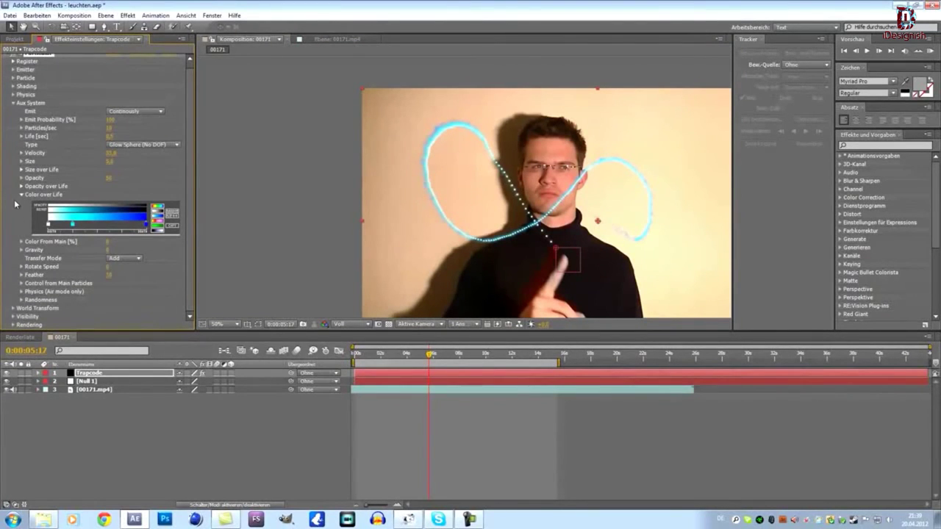
pyautogui.click(21, 196)
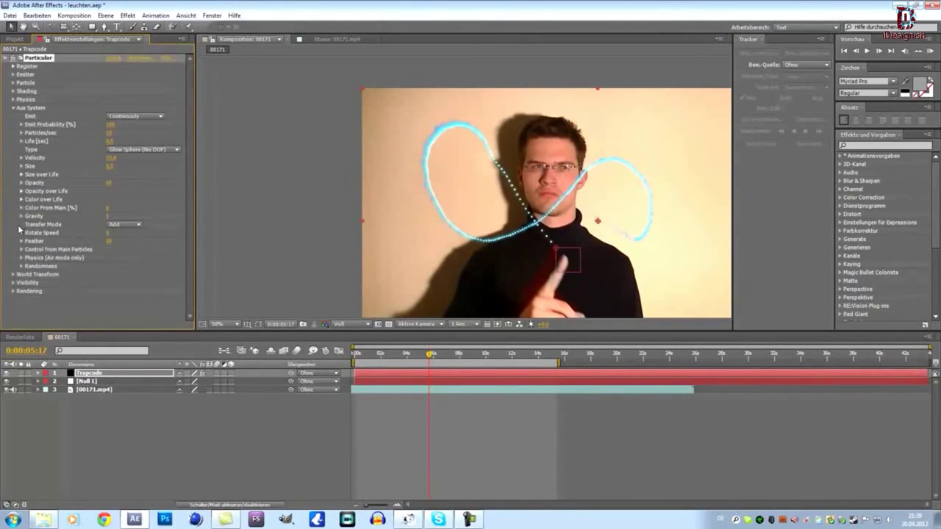
pyautogui.click(21, 212)
pyautogui.click(20, 211)
pyautogui.click(21, 211)
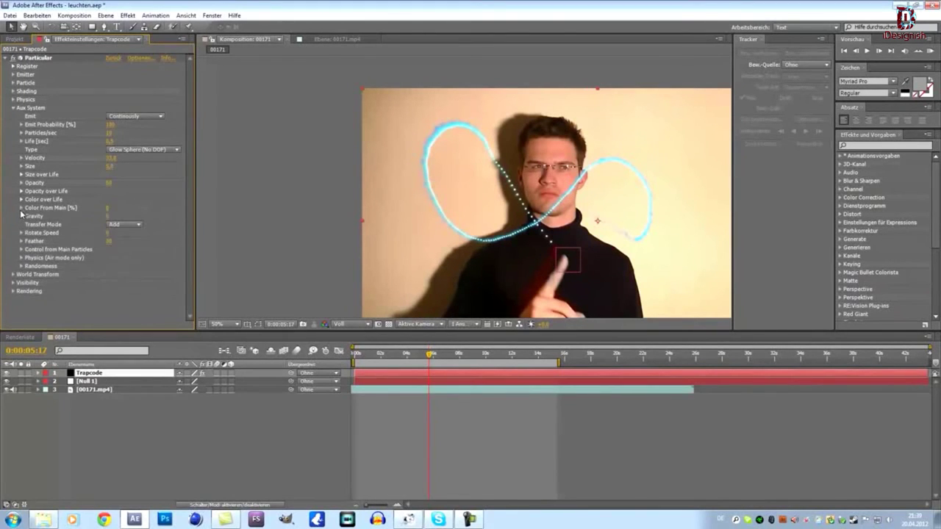
pyautogui.click(108, 241)
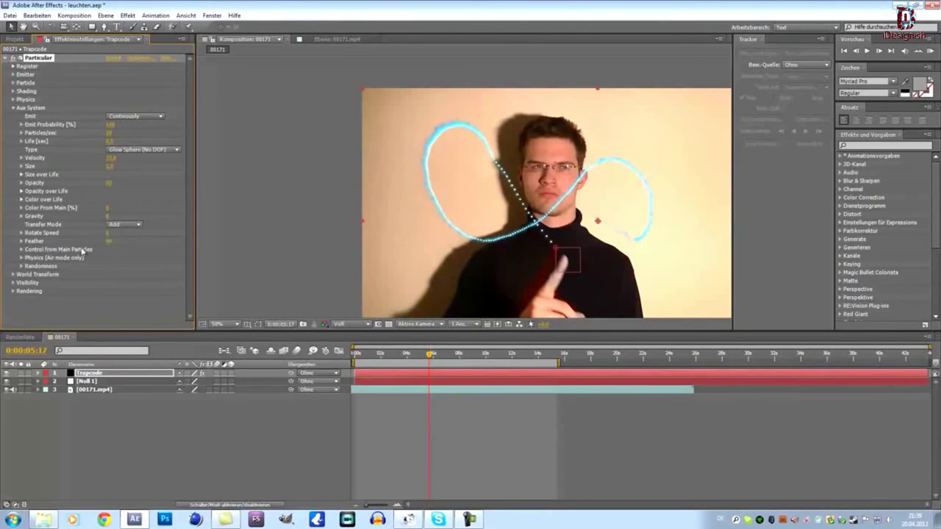
pyautogui.click(21, 250)
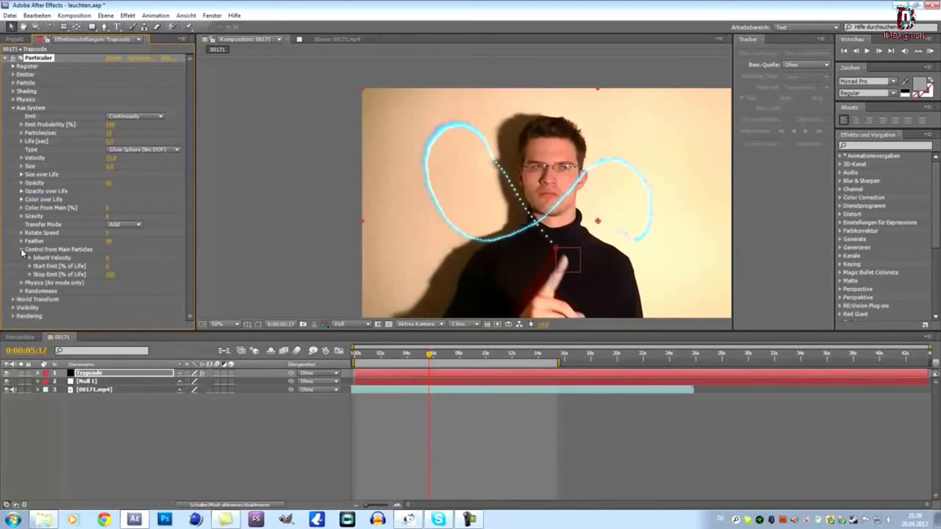
pyautogui.click(22, 250)
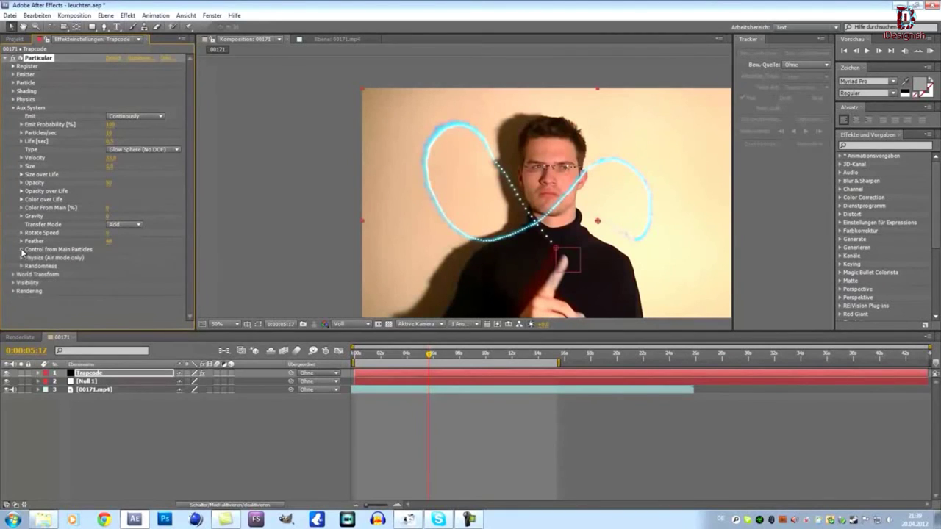
pyautogui.click(21, 209)
pyautogui.click(21, 210)
pyautogui.click(20, 201)
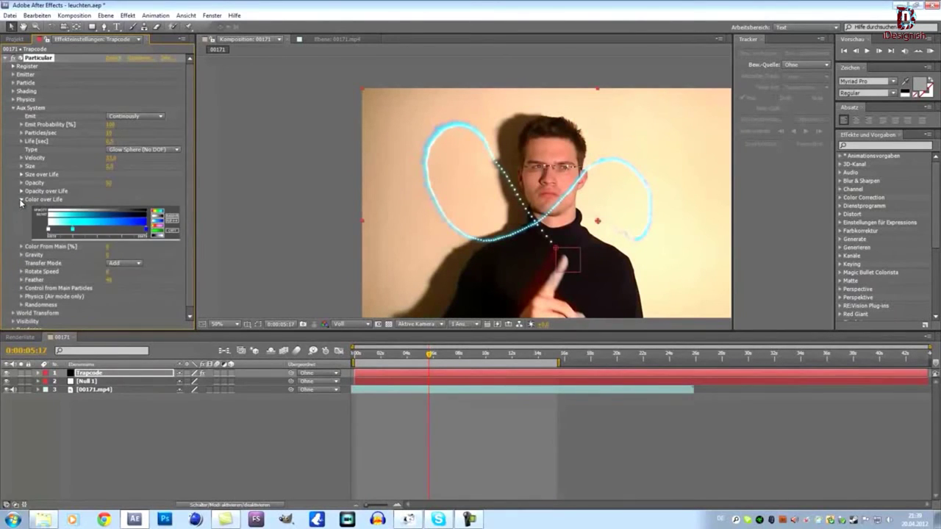
pyautogui.click(21, 200)
pyautogui.click(21, 191)
pyautogui.click(20, 191)
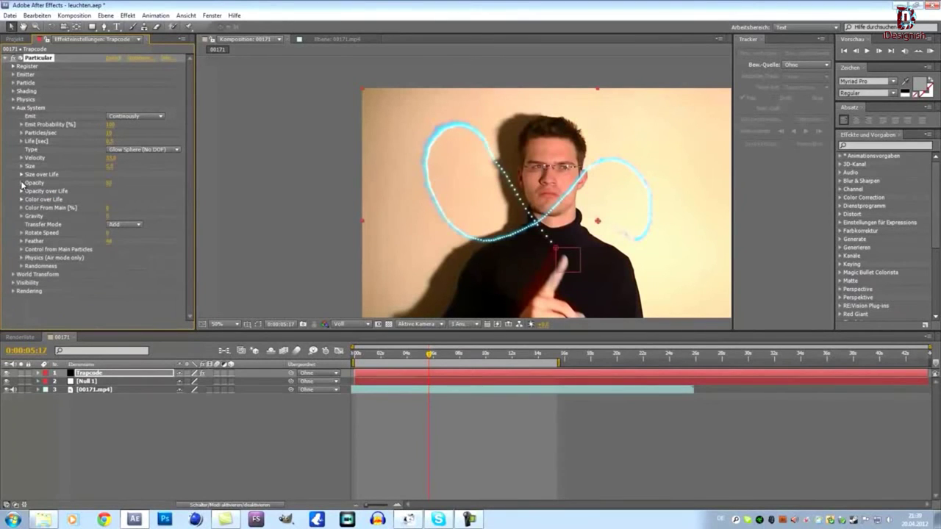
# Step: Draw a ramp-up, hold and taper curve into the Aux Size over Life graph, then collapse it
pyautogui.click(21, 174)
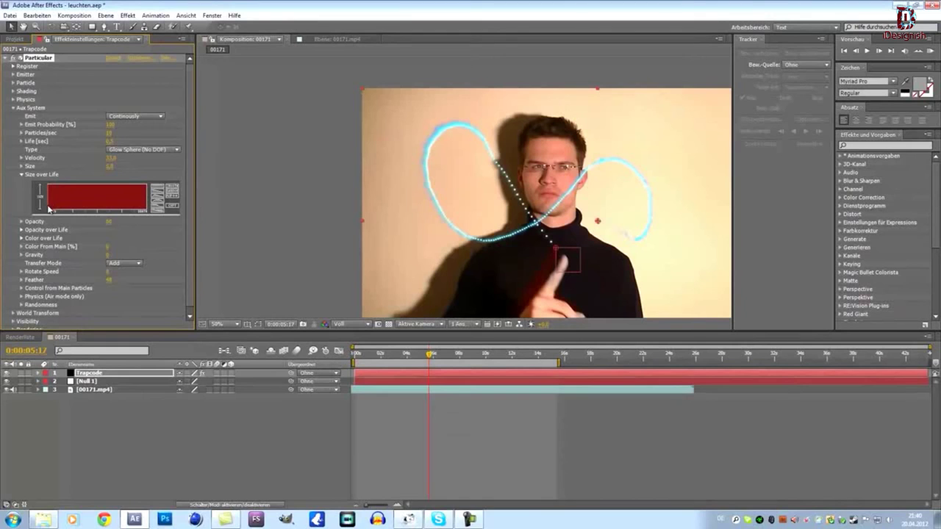
pyautogui.moveTo(49, 209)
pyautogui.mouseDown()
pyautogui.moveTo(75, 188)
pyautogui.moveTo(122, 191)
pyautogui.moveTo(153, 217)
pyautogui.mouseUp()
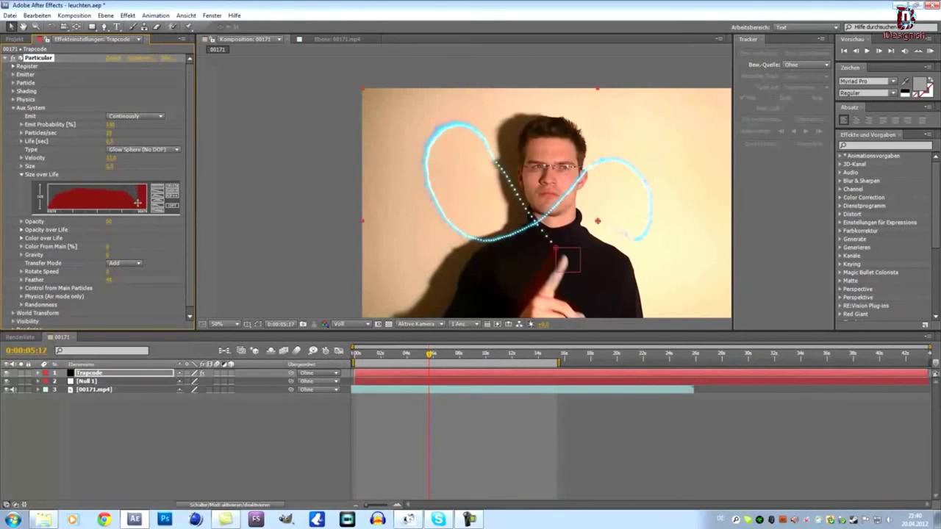
pyautogui.click(302, 161)
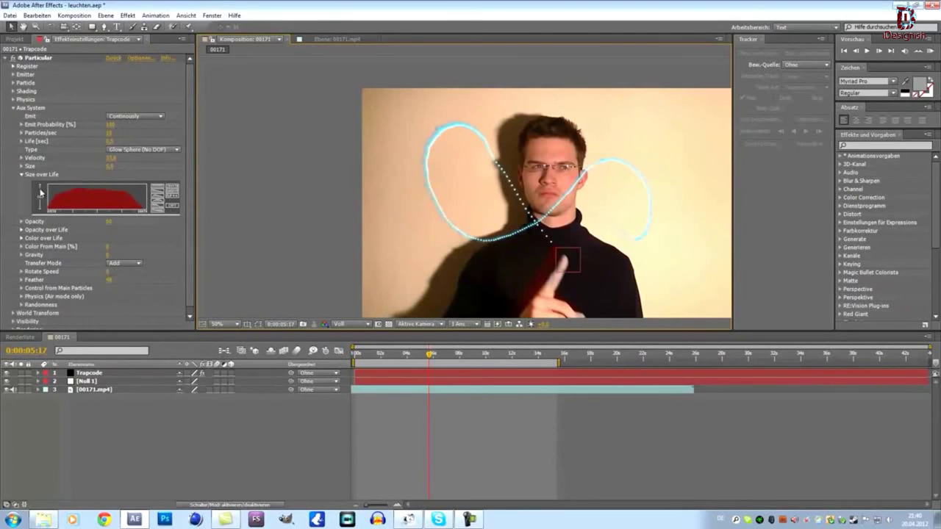
pyautogui.click(22, 175)
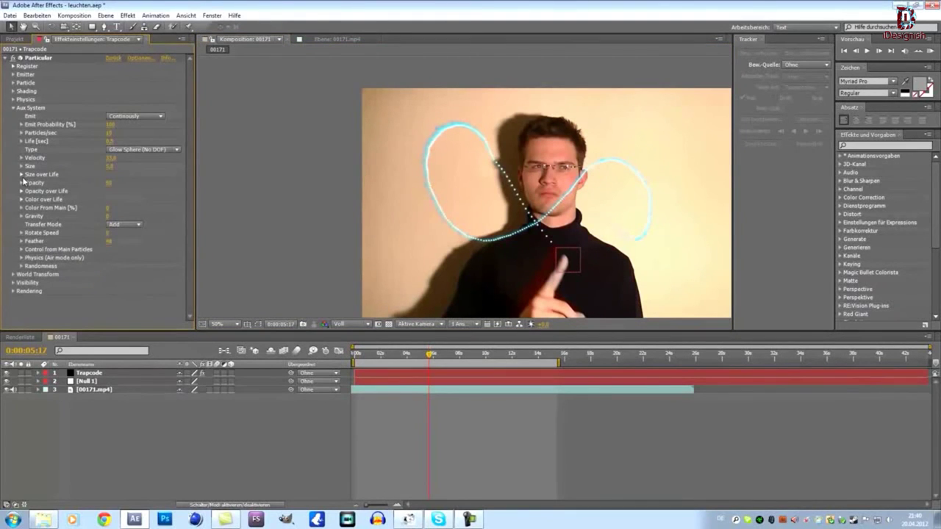
# Step: Preview the tapered aux particle trail and stop at 0:00:08:23
pyautogui.click(866, 51)
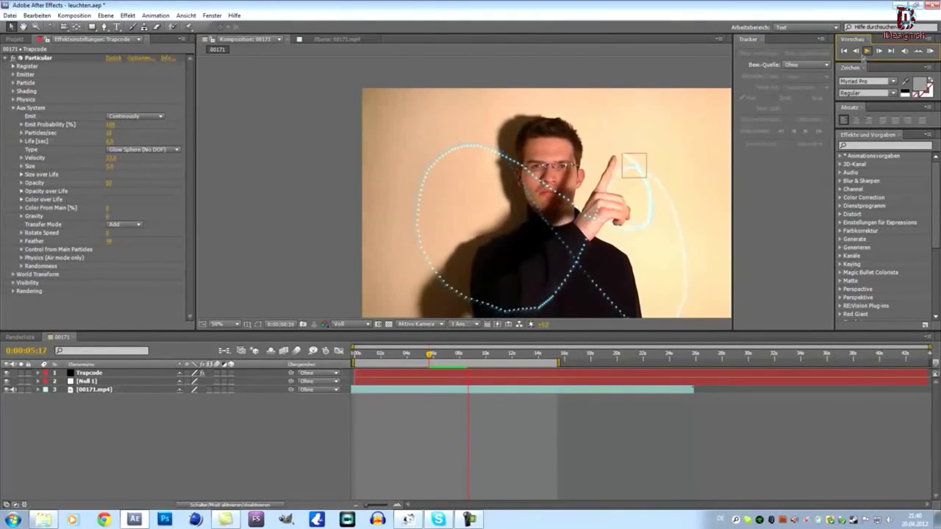
pyautogui.click(868, 51)
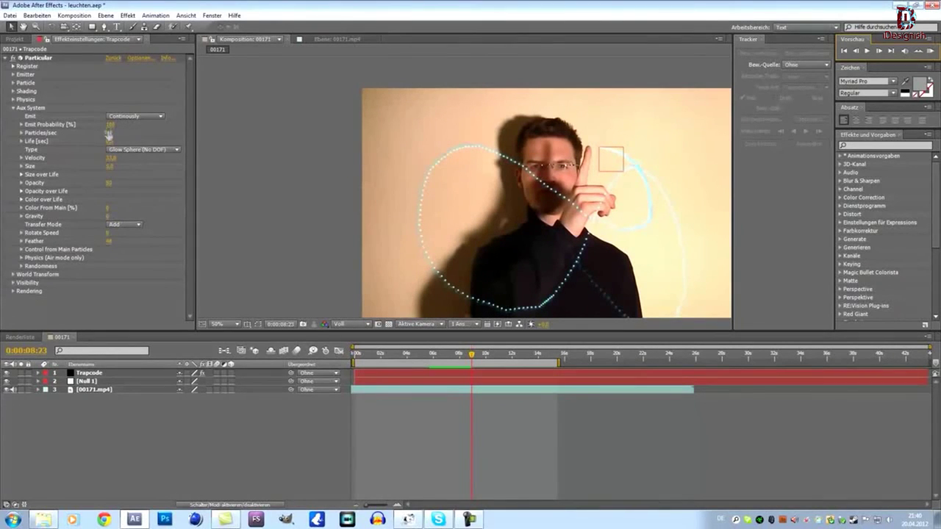
# Step: Set the Aux System Particles/sec to 15
pyautogui.click(110, 134)
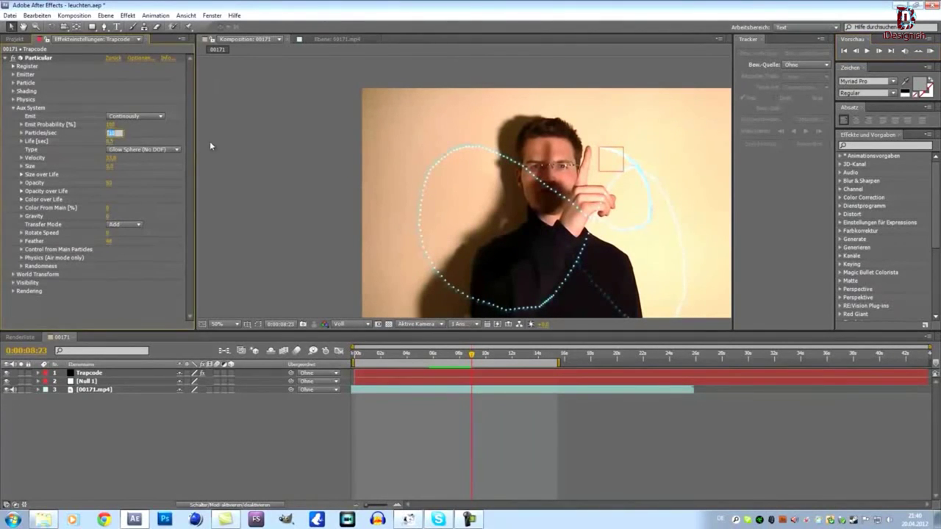
pyautogui.write('5')
pyautogui.click(241, 152)
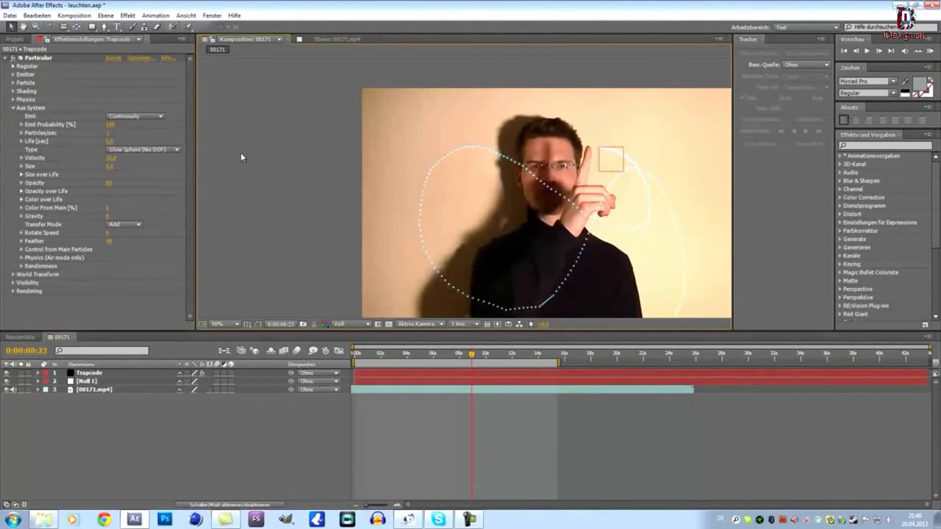
pyautogui.click(107, 132)
pyautogui.write('15')
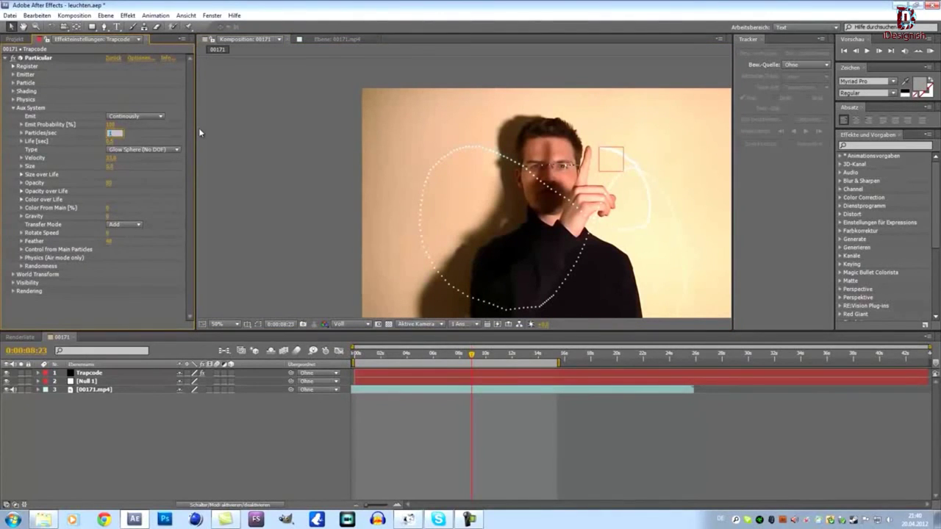
pyautogui.click(291, 169)
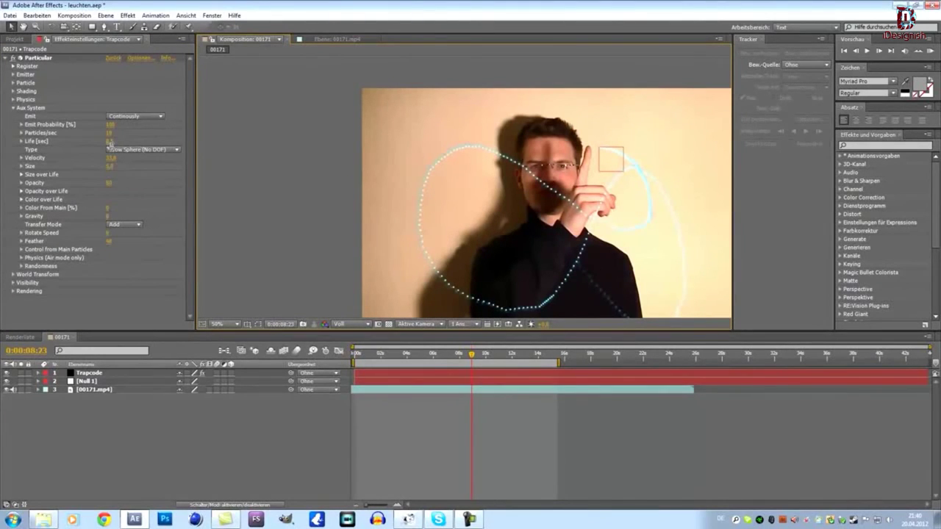
# Step: Set the aux particle Life to 5 seconds and preview the longer trails
pyautogui.click(110, 141)
pyautogui.write('5')
pyautogui.press('Return')
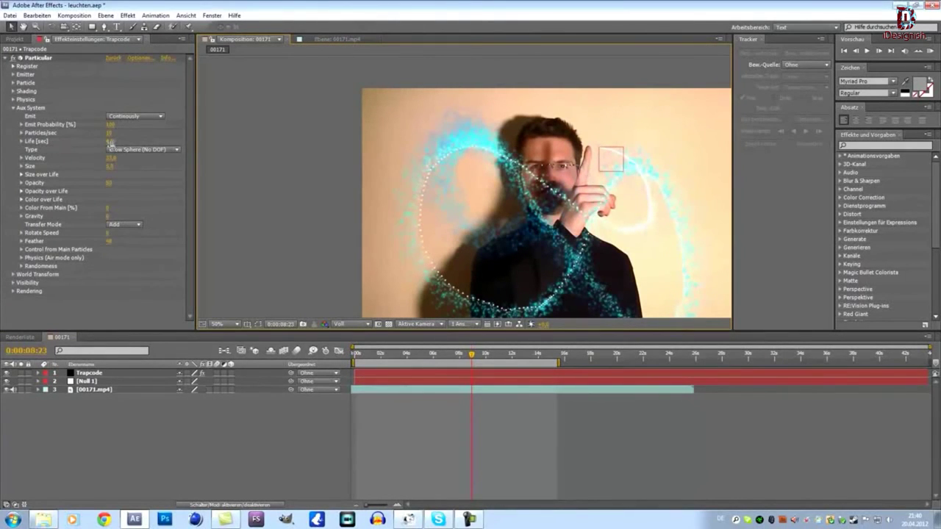
pyautogui.click(866, 52)
pyautogui.click(865, 52)
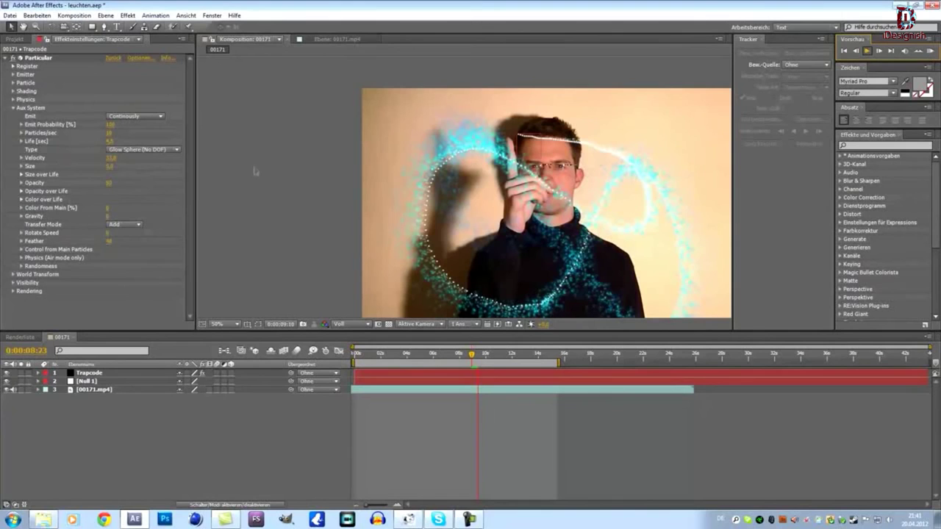
# Step: Lower the aux particle Life to 2 seconds for a cleaner trail
pyautogui.moveTo(108, 142); pyautogui.dragTo(103, 145)
pyautogui.click(109, 141)
pyautogui.write('2')
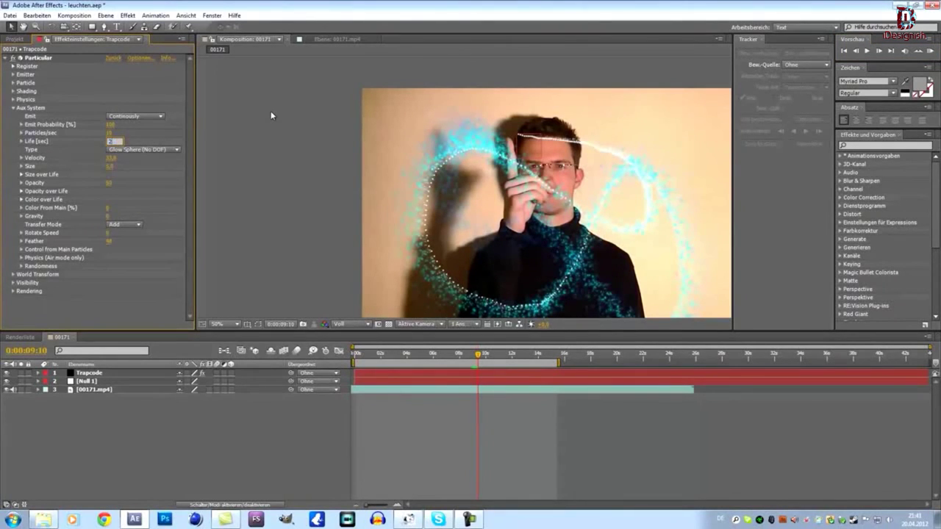
pyautogui.click(297, 162)
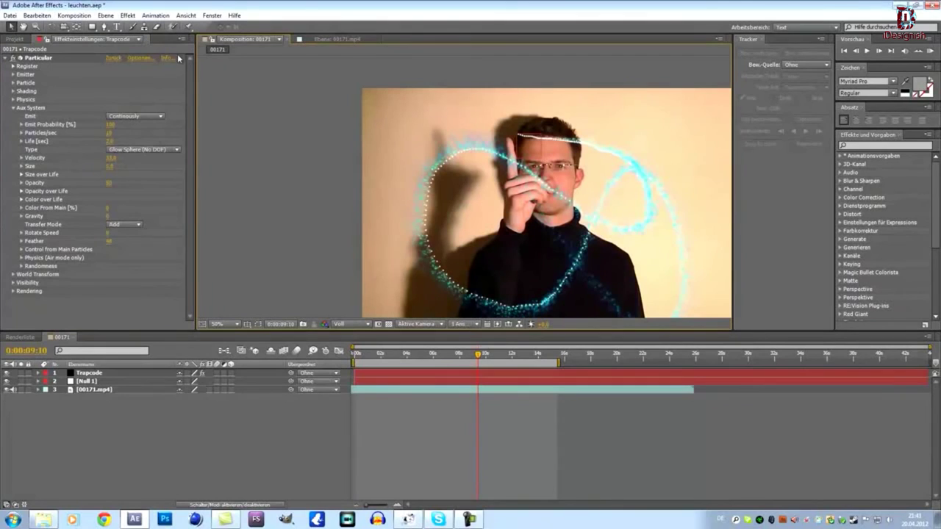
# Step: Collapse Aux System, inspect Emitter's Emission Extras, fold Emitter away, and play back the trail
pyautogui.click(13, 108)
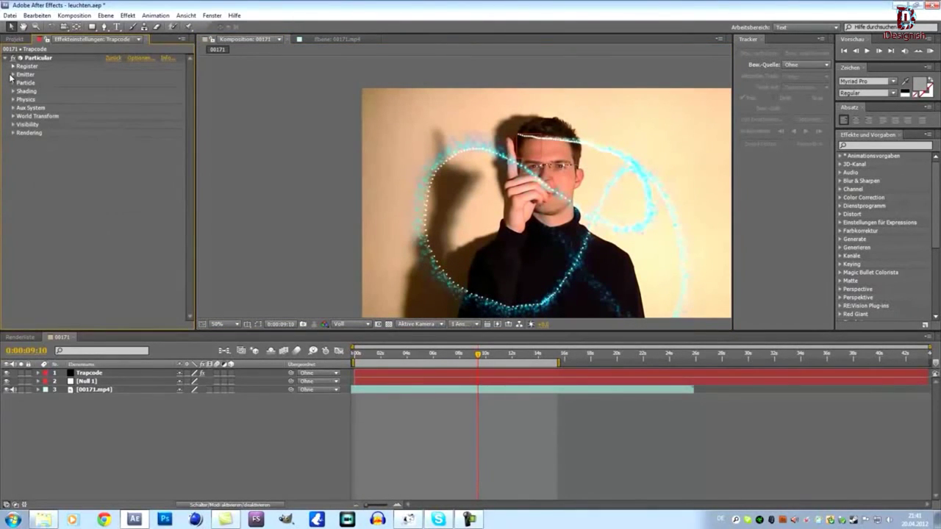
pyautogui.click(13, 75)
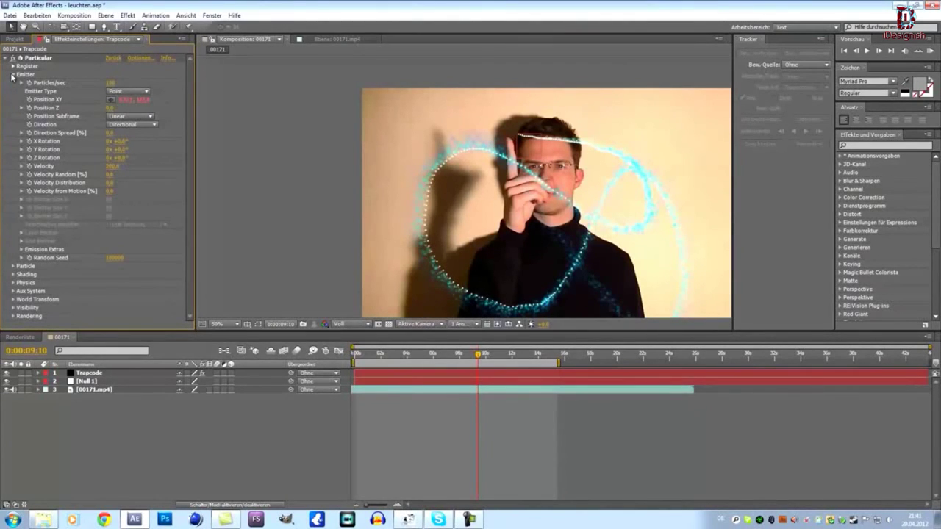
pyautogui.click(21, 250)
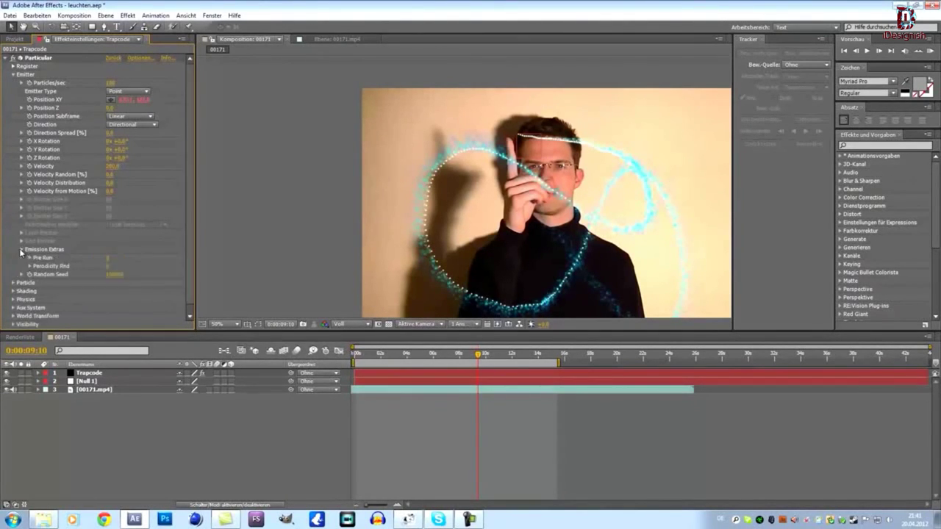
pyautogui.click(21, 250)
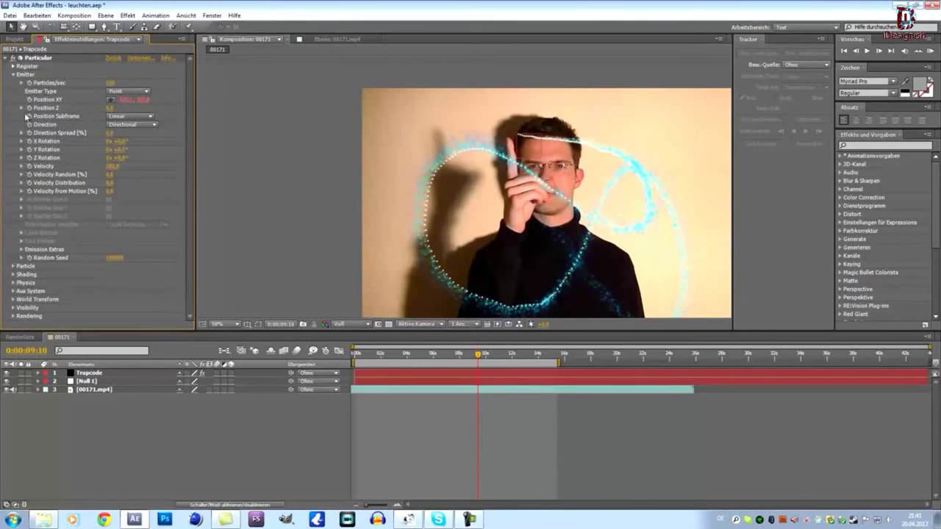
pyautogui.click(12, 75)
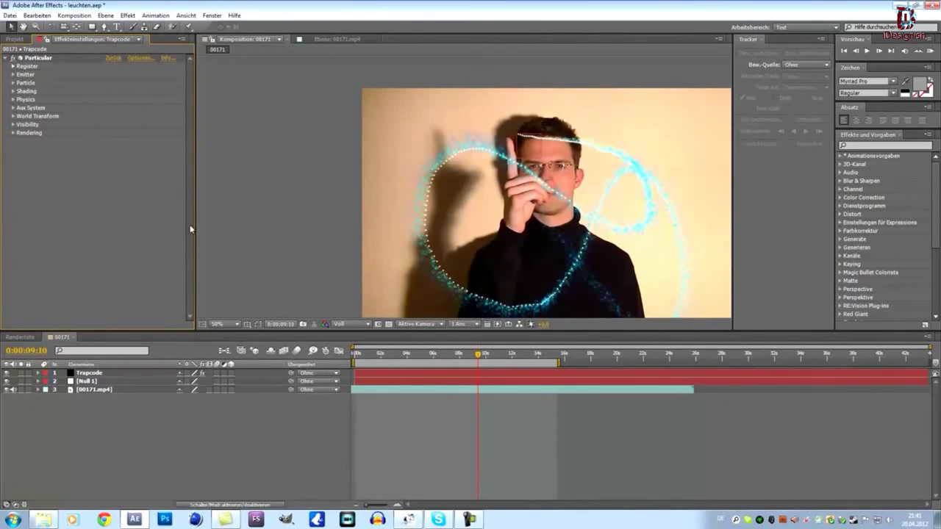
pyautogui.click(868, 50)
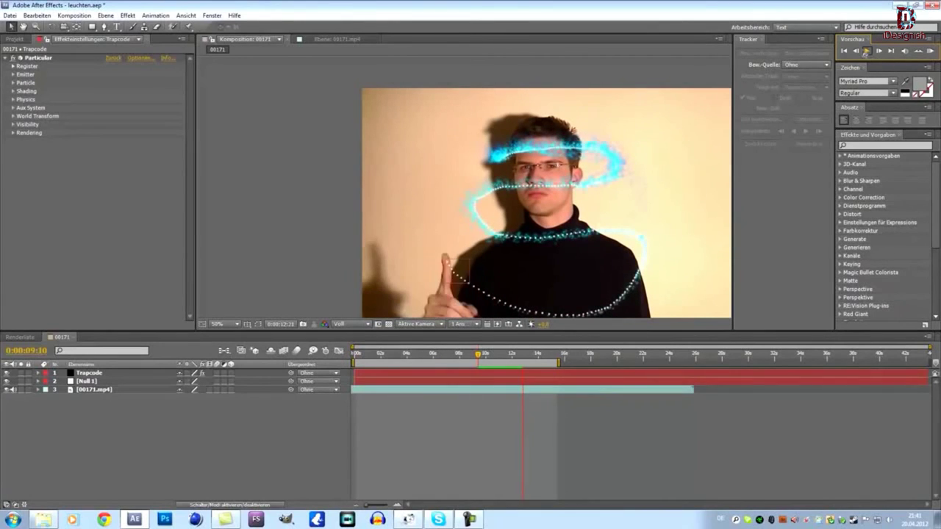
# Step: Stop the preview, return to frame 0:00:00:00, and open the Ebene menu
pyautogui.click(870, 53)
pyautogui.click(363, 355)
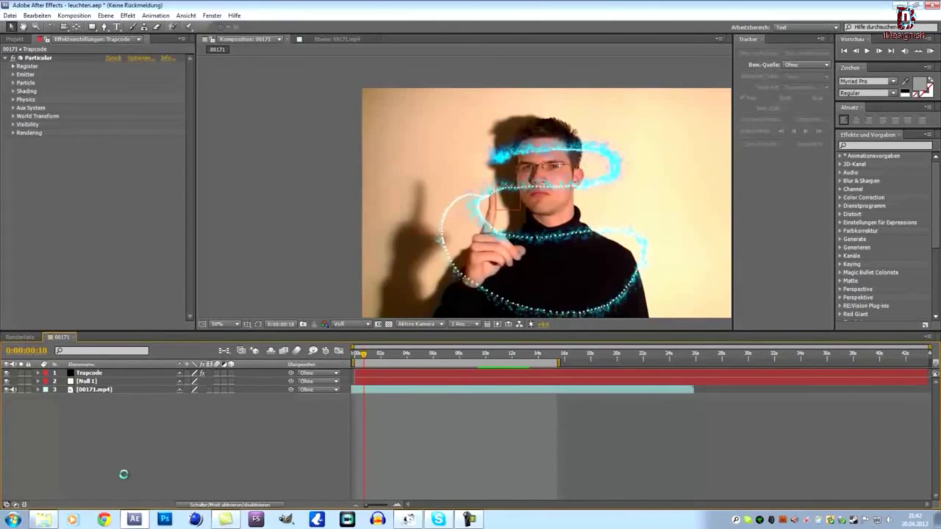
pyautogui.press('Home')
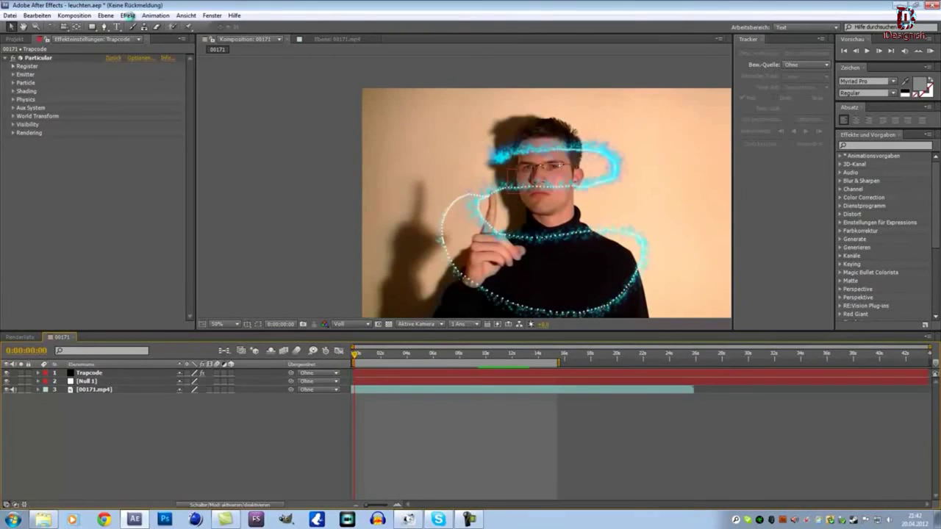
pyautogui.click(128, 16)
pyautogui.moveTo(103, 16)
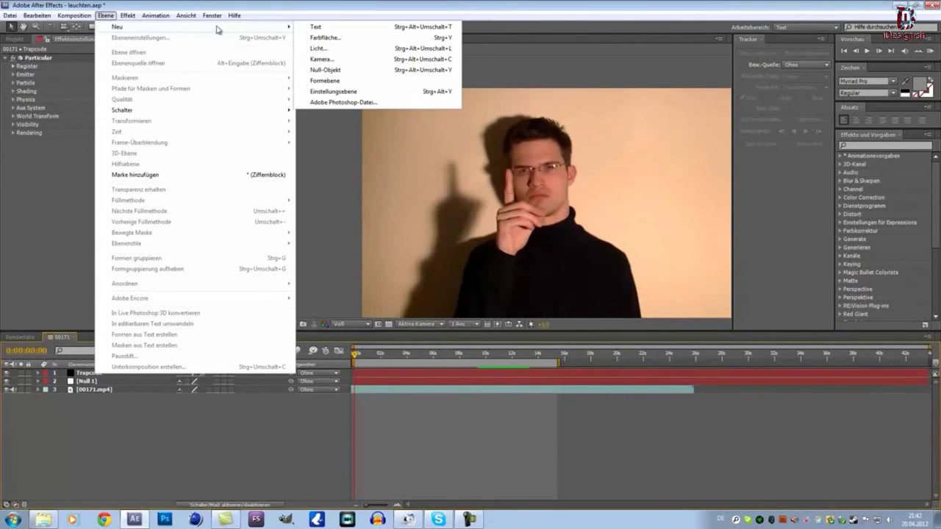
# Step: Add a new black composition-sized solid layer, discarding a stray Text 1 layer
pyautogui.click(314, 28)
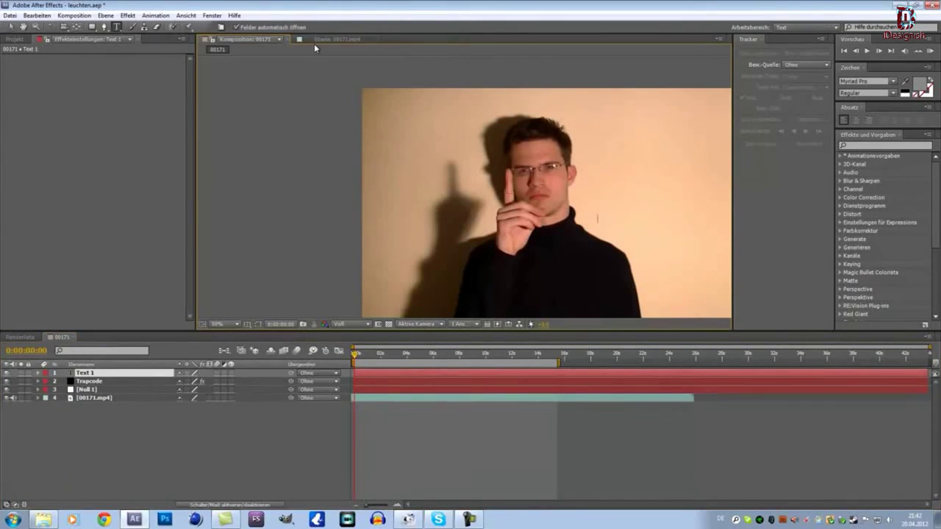
pyautogui.click(136, 379)
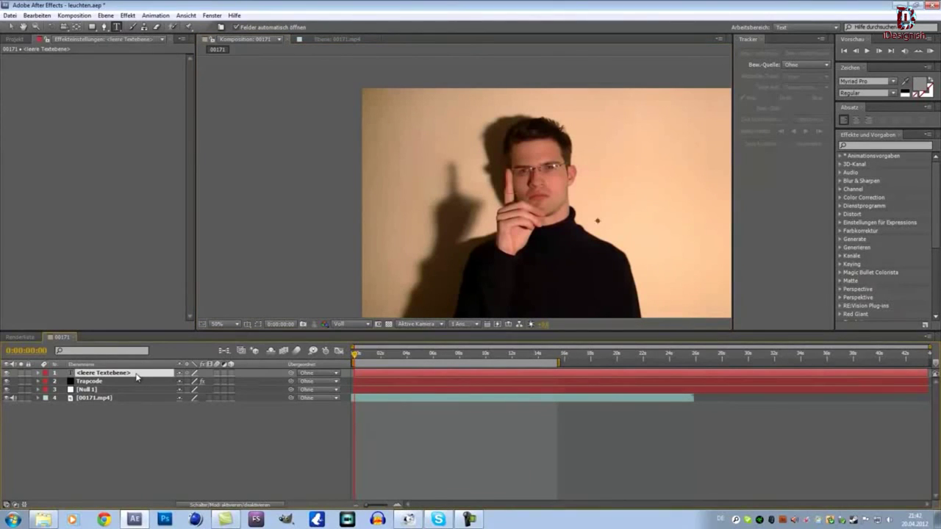
pyautogui.click(128, 15)
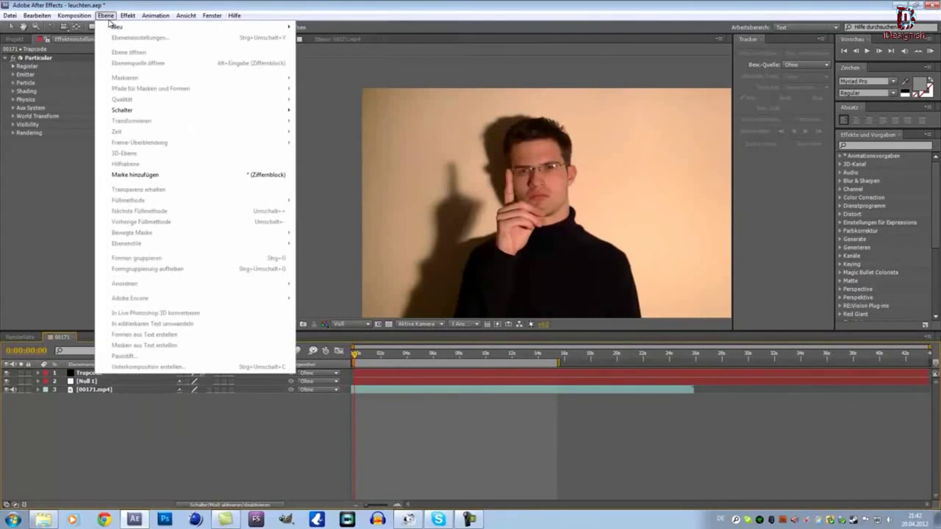
pyautogui.moveTo(172, 28)
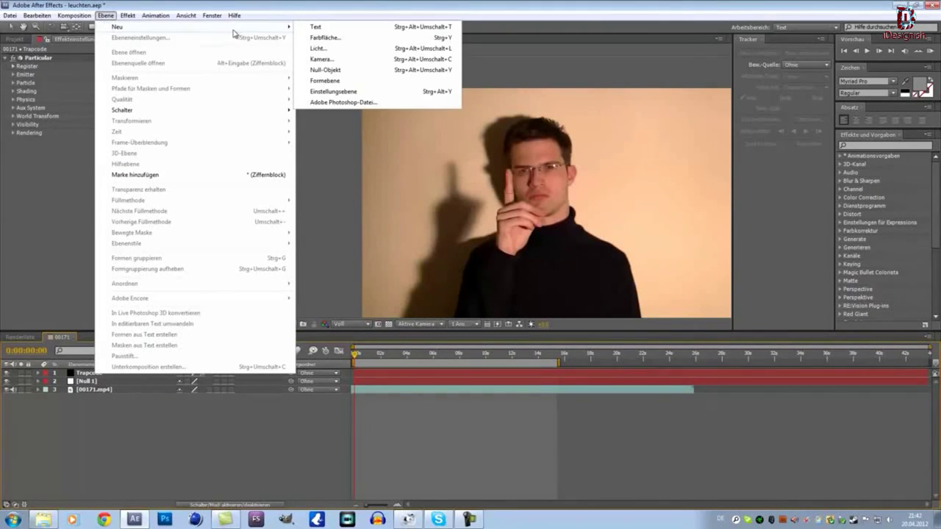
pyautogui.click(329, 37)
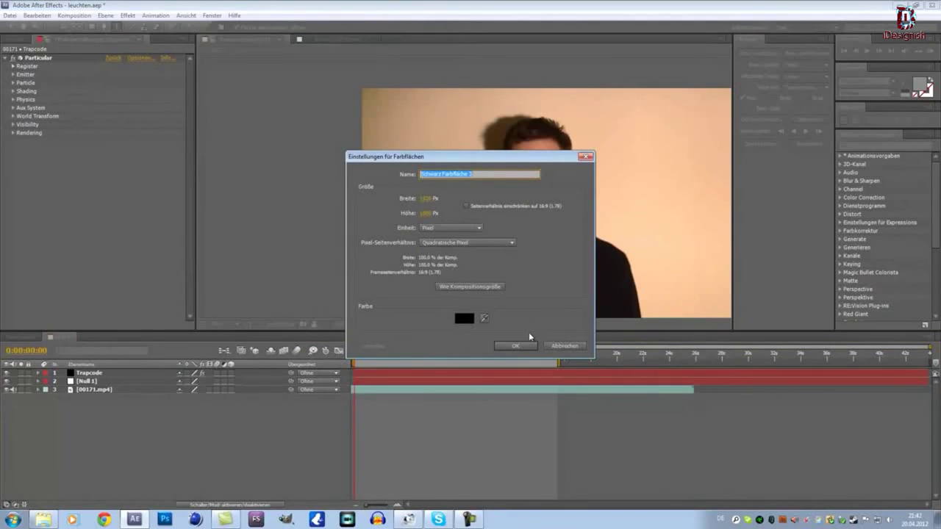
pyautogui.click(511, 346)
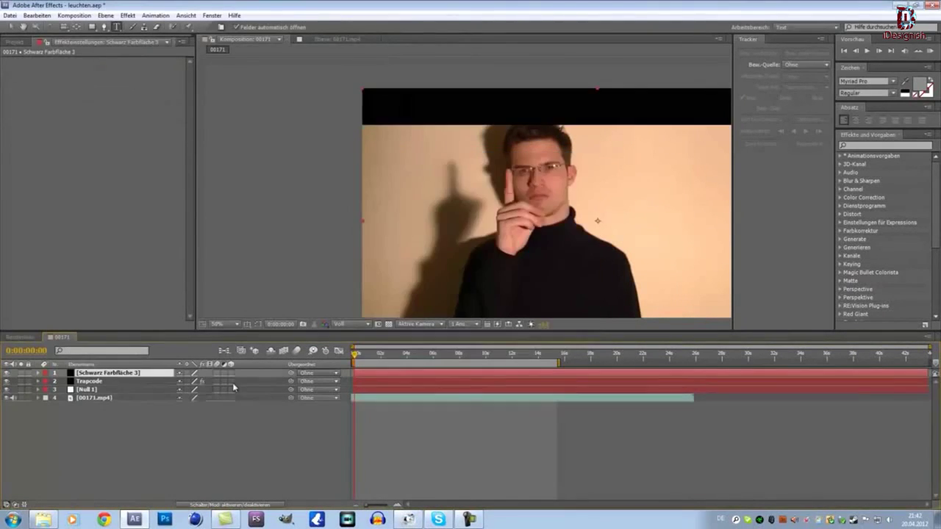
# Step: Rename the Schwarz Farbfläche 3 solid to flare and select it
pyautogui.rightClick(120, 379)
pyautogui.click(243, 368)
pyautogui.press('BackSpace')
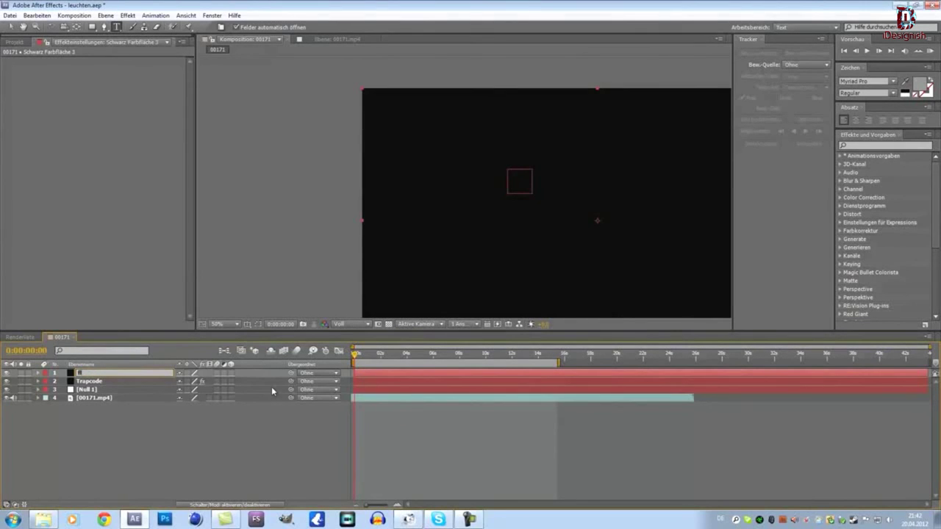
pyautogui.write('are')
pyautogui.press('Return')
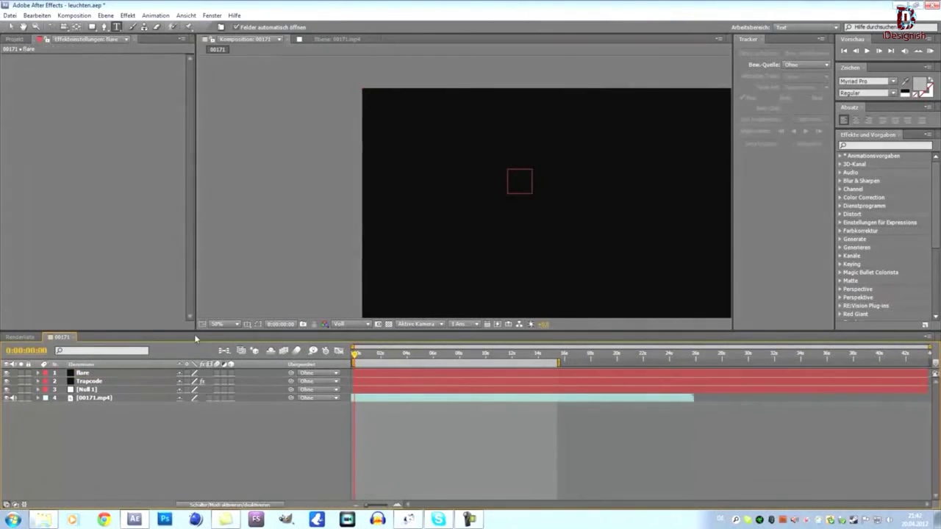
pyautogui.click(152, 373)
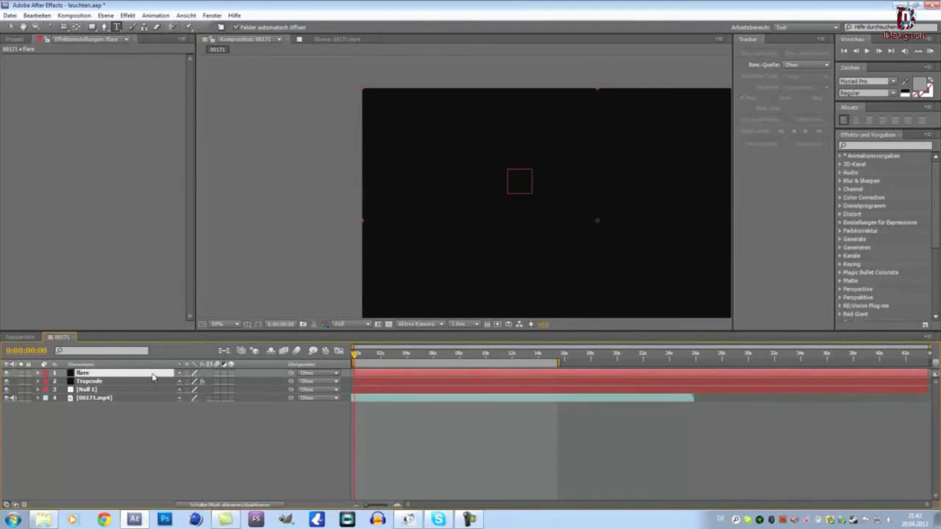
pyautogui.click(107, 16)
# Step: Apply Video Copilot Optical Flares to the flare layer with Render Mode On Transparent
pyautogui.moveTo(127, 16)
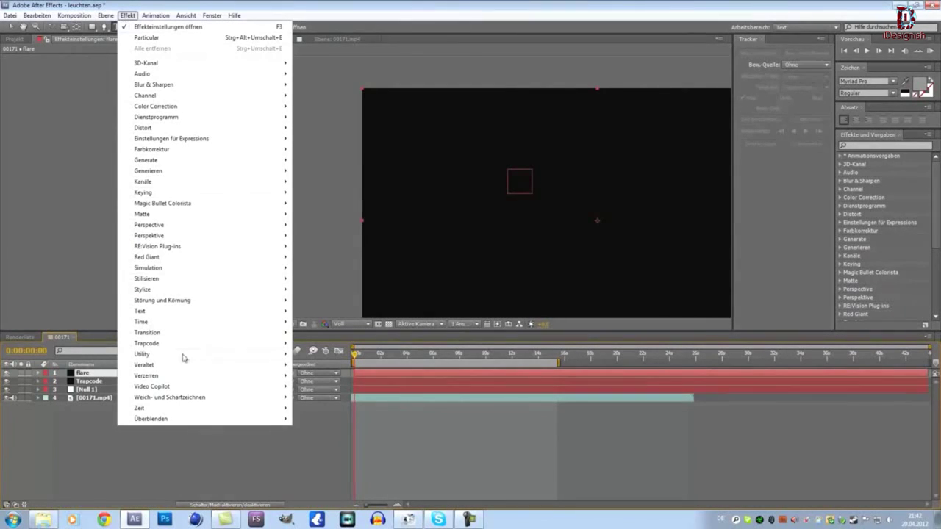
pyautogui.moveTo(250, 377)
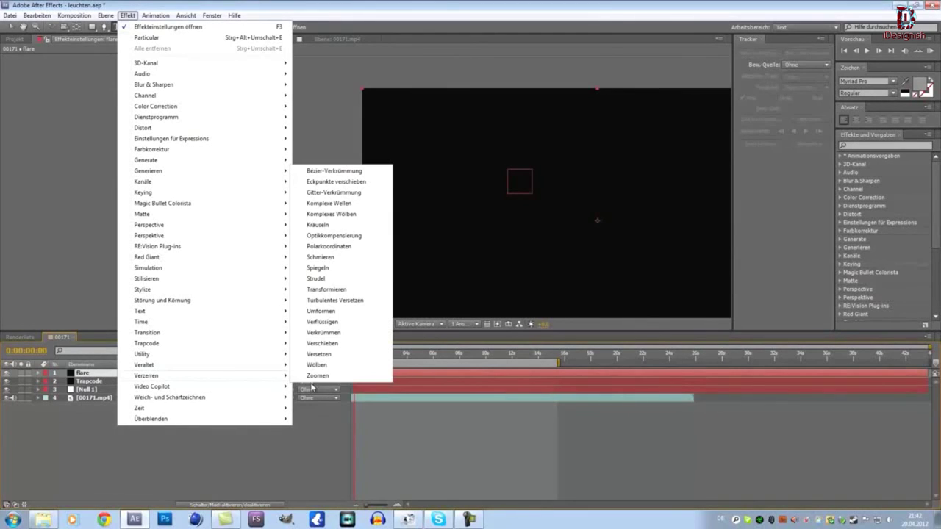
pyautogui.moveTo(280, 389)
pyautogui.click(309, 387)
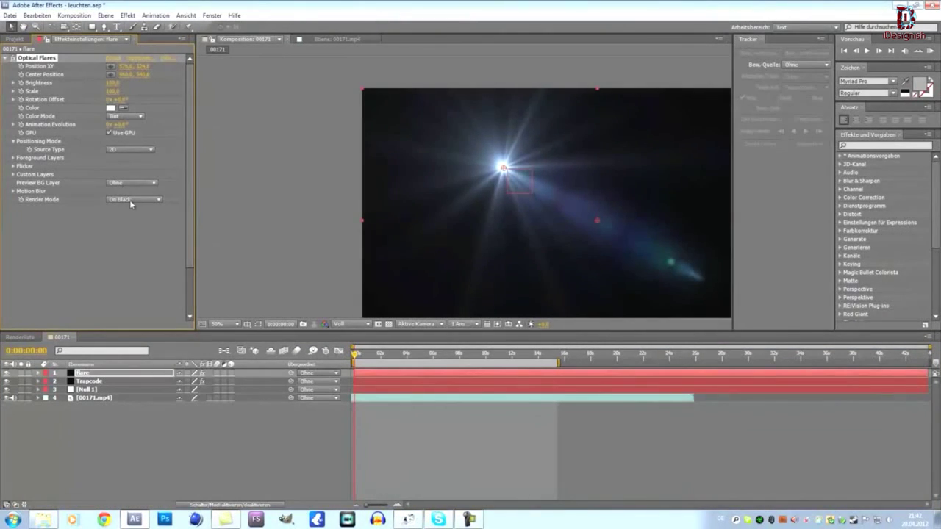
pyautogui.click(134, 200)
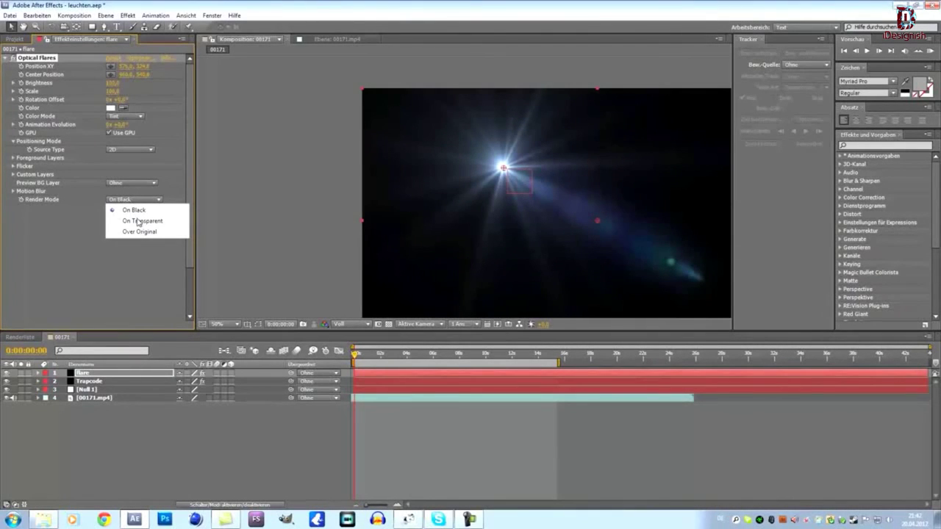
pyautogui.click(138, 221)
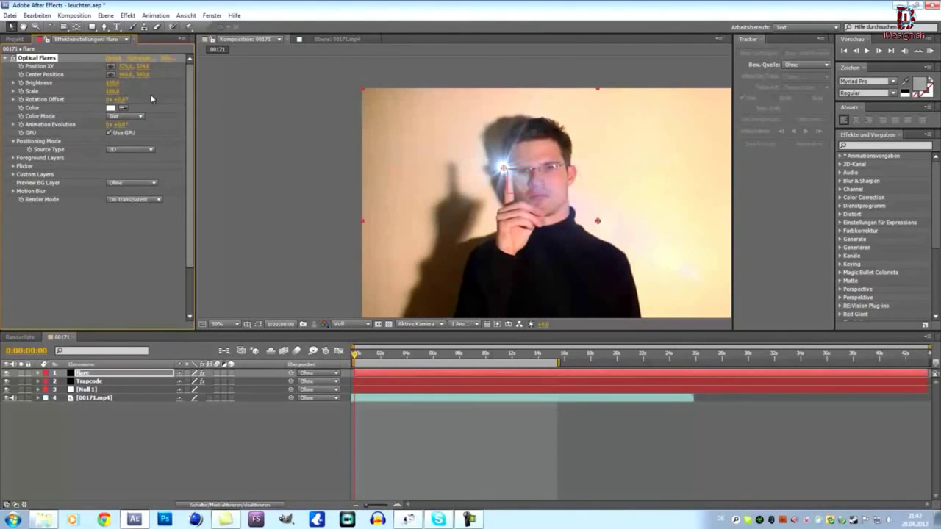
# Step: Adjust the Optical Flares Brightness value, finally nudging it slightly higher
pyautogui.click(113, 83)
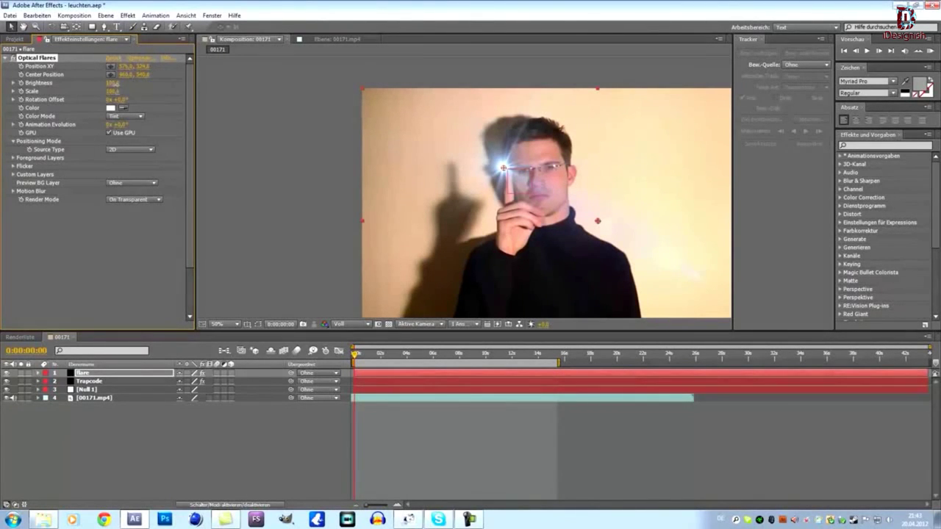
pyautogui.write('0')
pyautogui.press('Return')
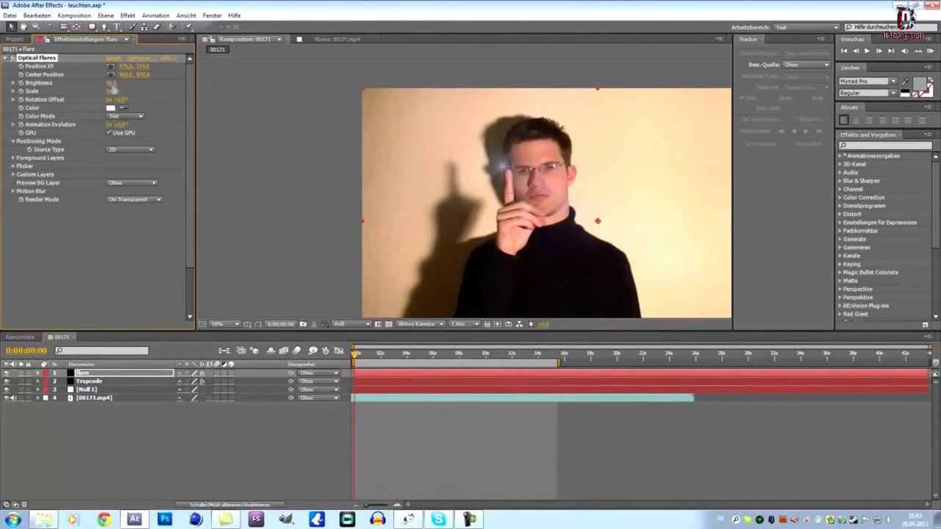
pyautogui.click(114, 83)
pyautogui.press('Return')
pyautogui.click(112, 82)
pyautogui.press('Return')
pyautogui.click(112, 82)
pyautogui.press('Return')
pyautogui.moveTo(111, 83); pyautogui.dragTo(112, 87)
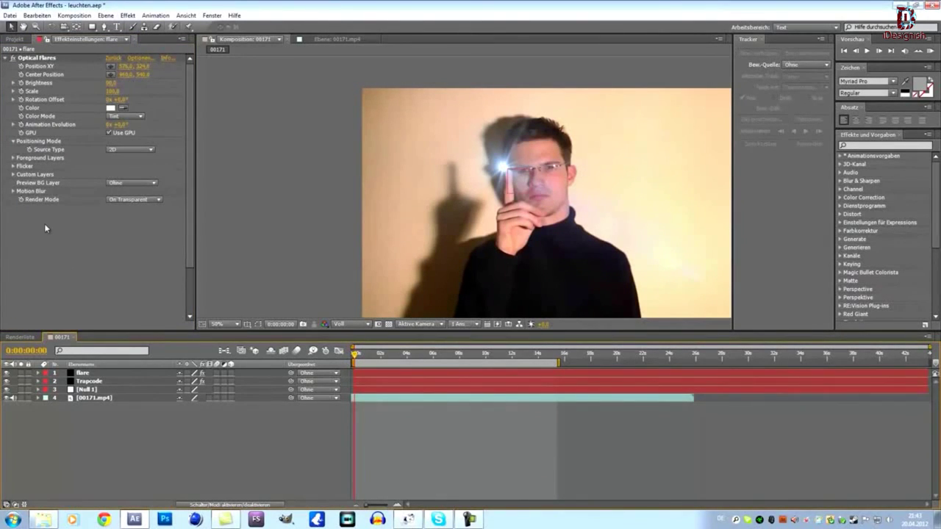
# Step: Add an expression linking Optical Flares Position XY to Null 1's Position
pyautogui.keyDown('alt'); pyautogui.click(21, 67); pyautogui.keyUp('alt')
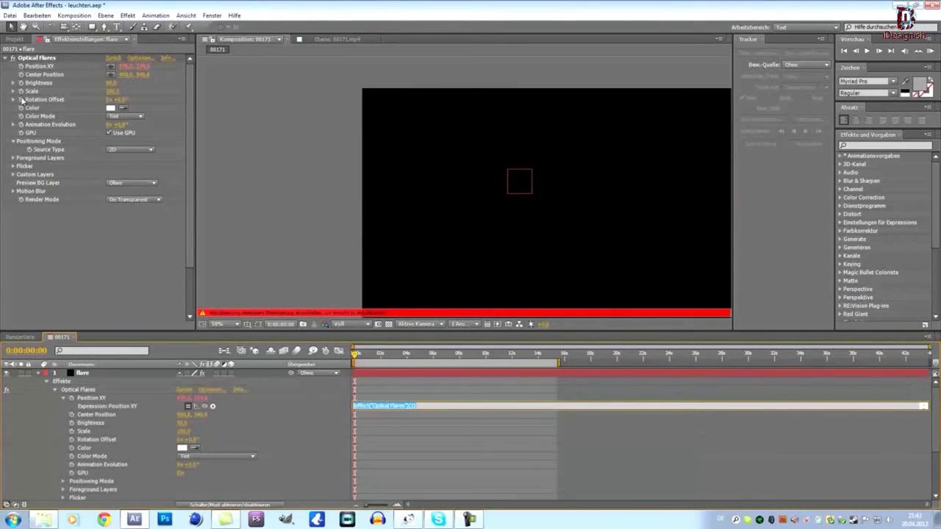
pyautogui.click(144, 394)
pyautogui.scroll(-5, 144, 390)
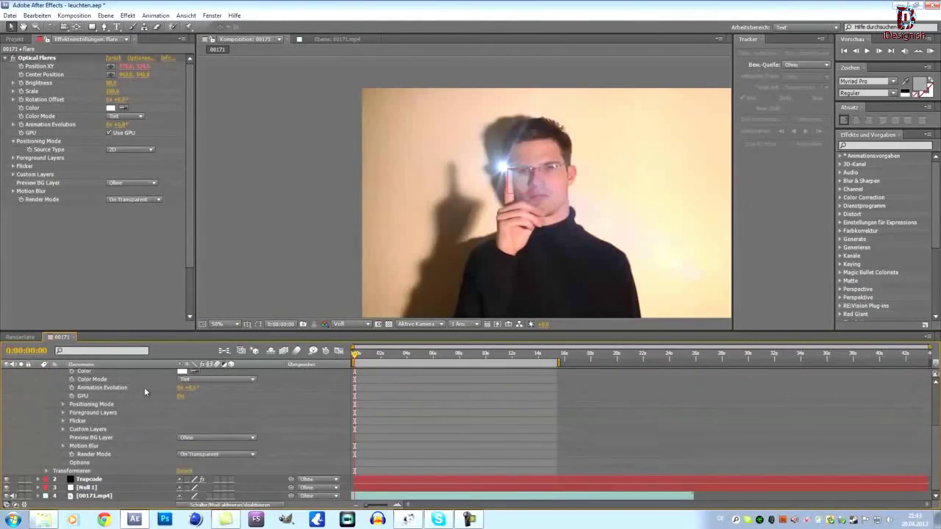
pyautogui.click(89, 488)
pyautogui.press('p')
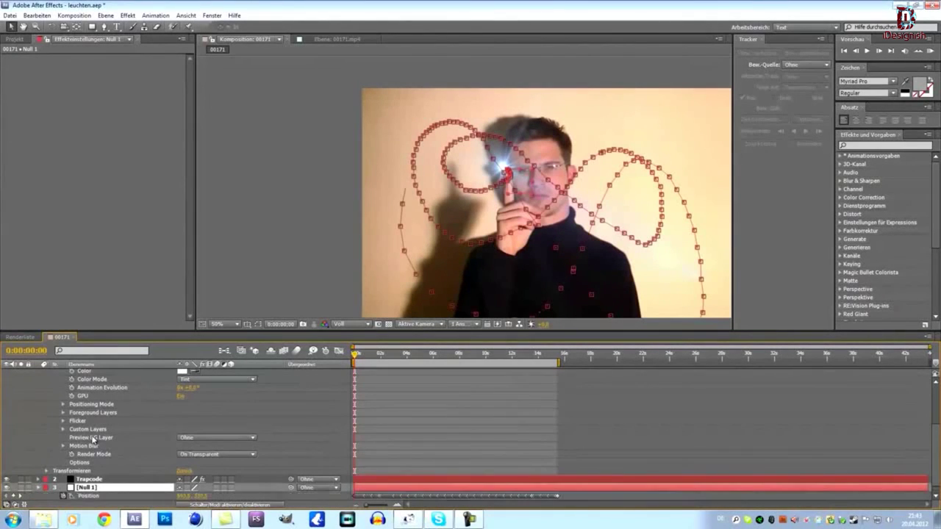
pyautogui.scroll(3, 94, 500)
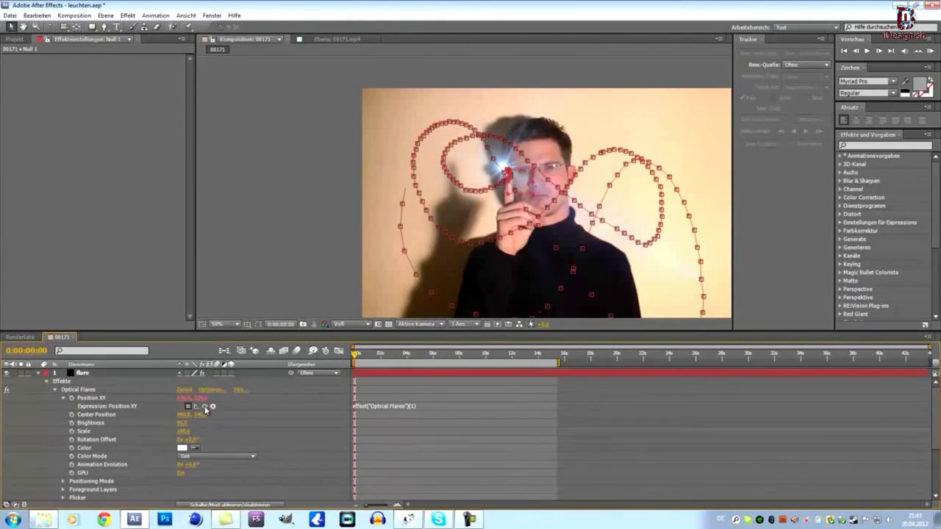
pyautogui.moveTo(205, 406)
pyautogui.mouseDown()
pyautogui.moveTo(130, 500)
pyautogui.moveTo(116, 488)
pyautogui.mouseUp()
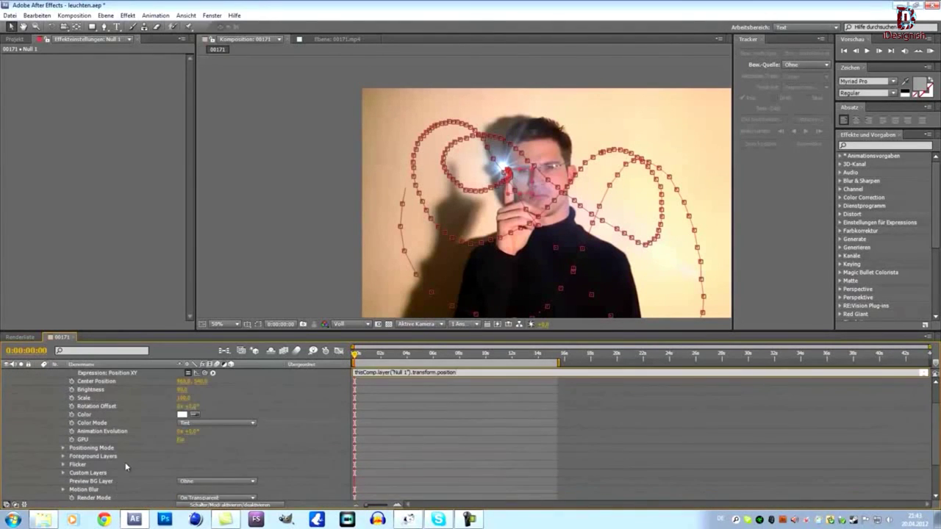
pyautogui.scroll(2, 155, 397)
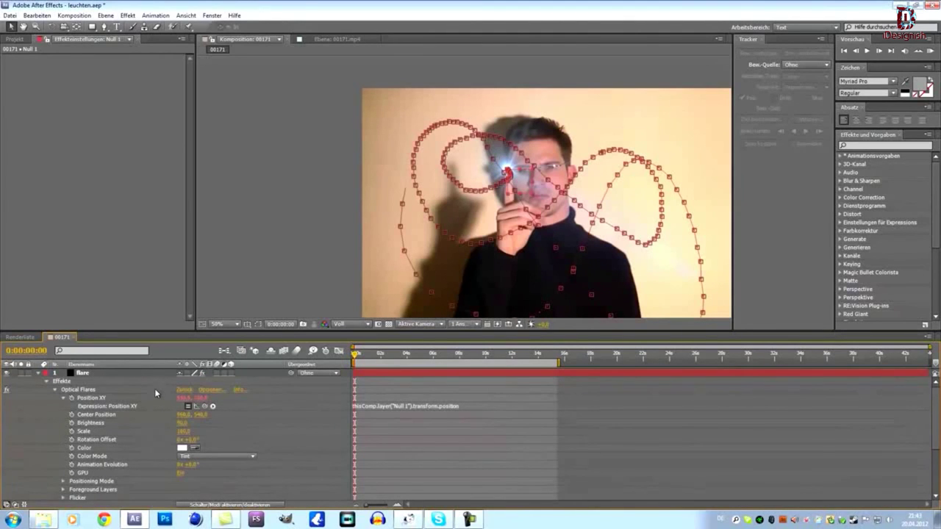
# Step: Collapse the flare and Null 1 layers' properties
pyautogui.click(39, 374)
pyautogui.click(171, 441)
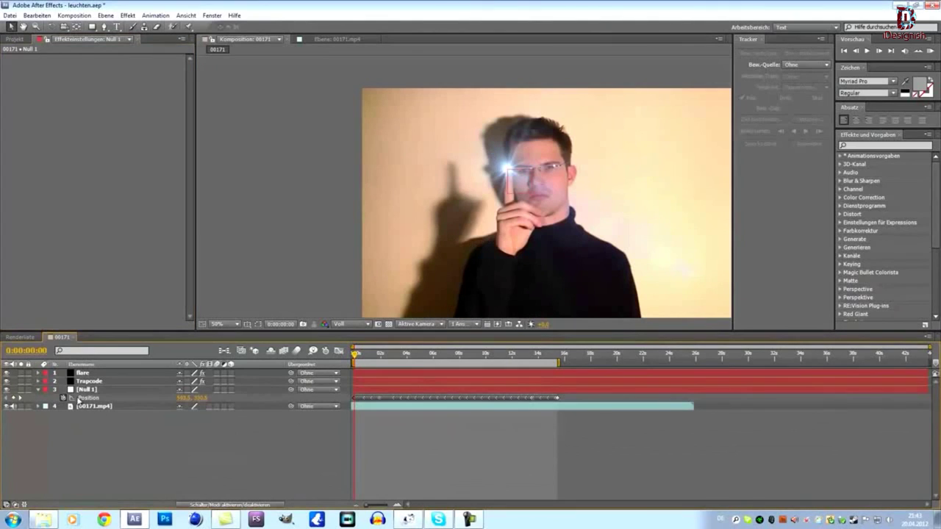
pyautogui.click(39, 390)
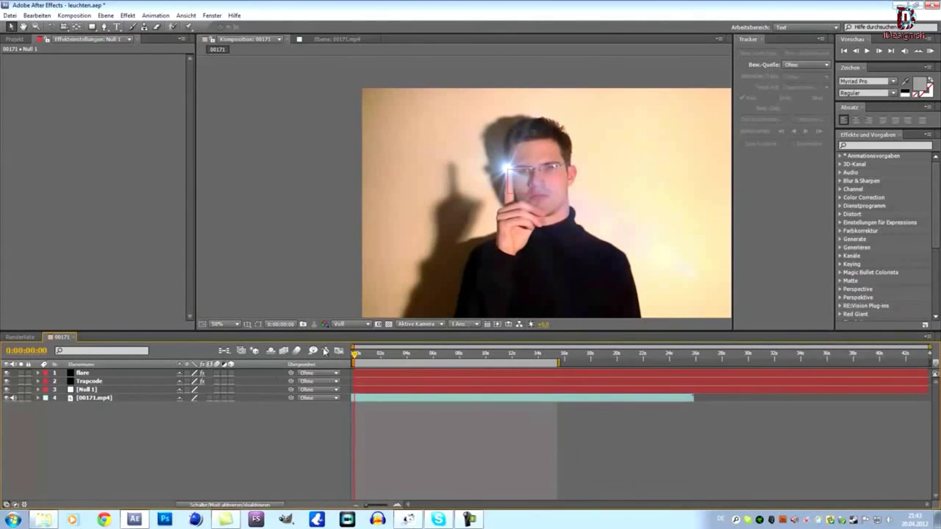
# Step: RAM-preview the composition with the trail and fingertip flare, then jump to another time
pyautogui.click(867, 51)
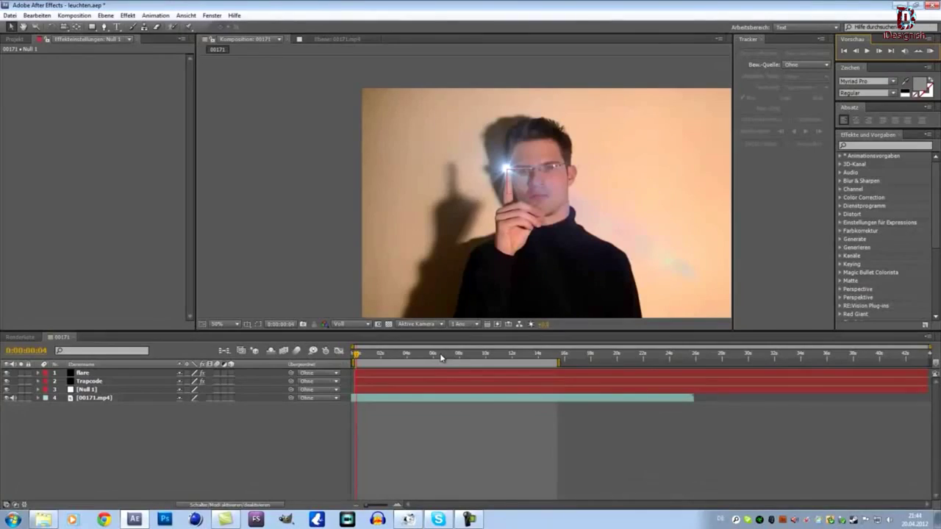
pyautogui.click(442, 356)
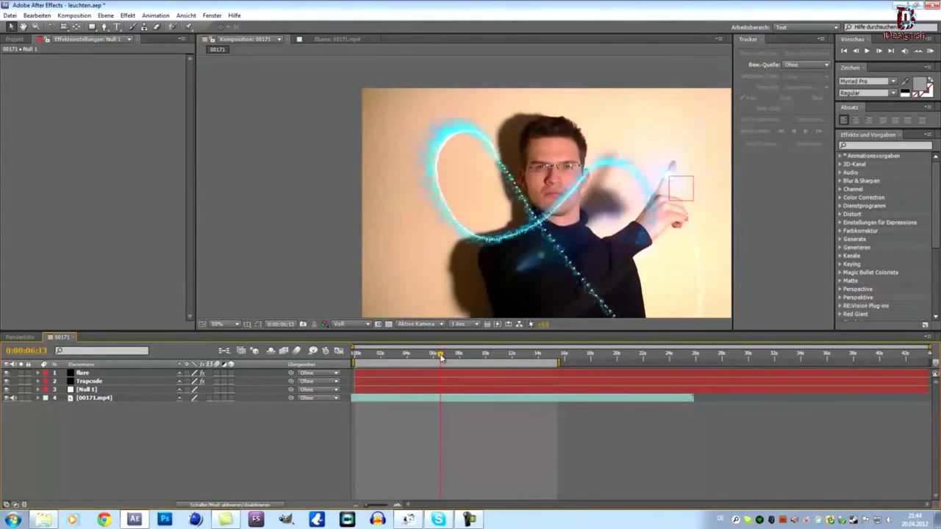
# Step: Scrub the animation through 0:00:03:14, 0:00:06:01, 0:00:07:21 and 0:00:10:16 to inspect it
pyautogui.moveTo(441, 356); pyautogui.dragTo(401, 355)
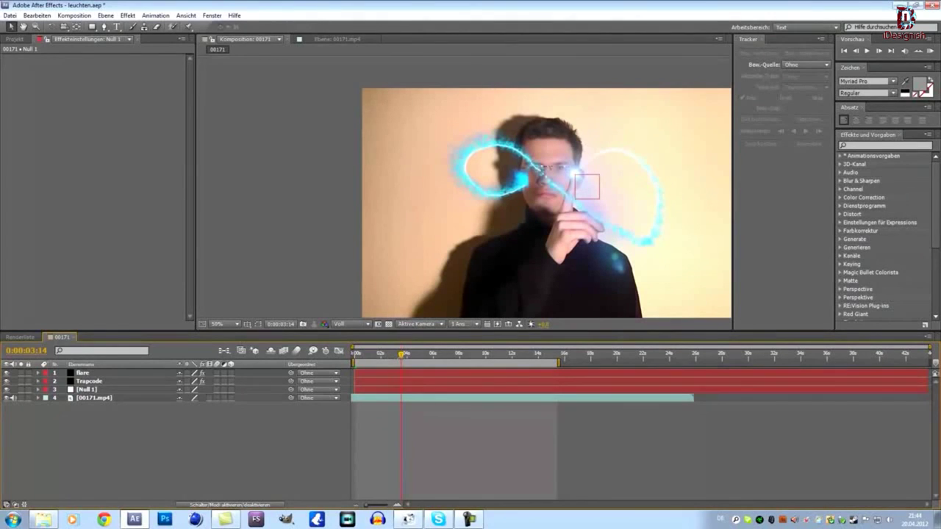
pyautogui.moveTo(403, 355); pyautogui.dragTo(422, 358)
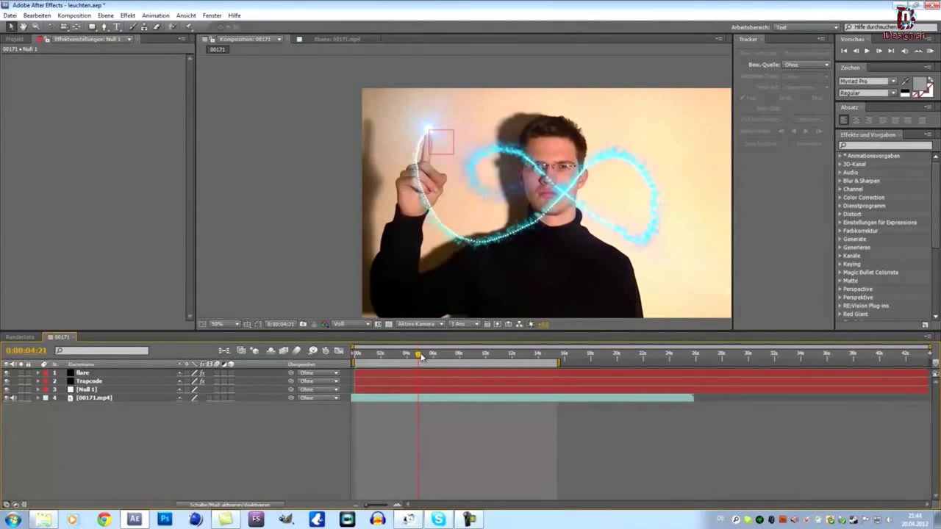
pyautogui.moveTo(421, 358); pyautogui.dragTo(438, 356)
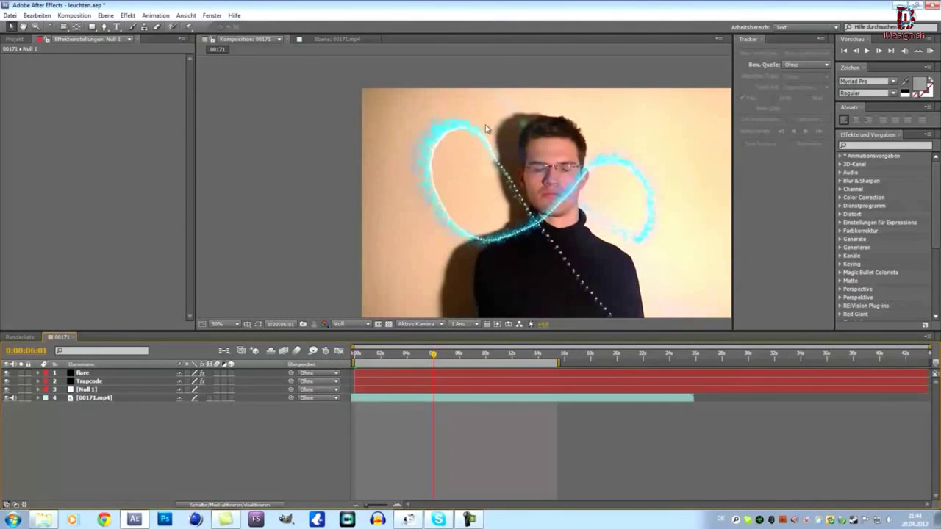
pyautogui.click(436, 356)
pyautogui.moveTo(437, 356); pyautogui.dragTo(443, 356)
pyautogui.moveTo(441, 356); pyautogui.dragTo(449, 356)
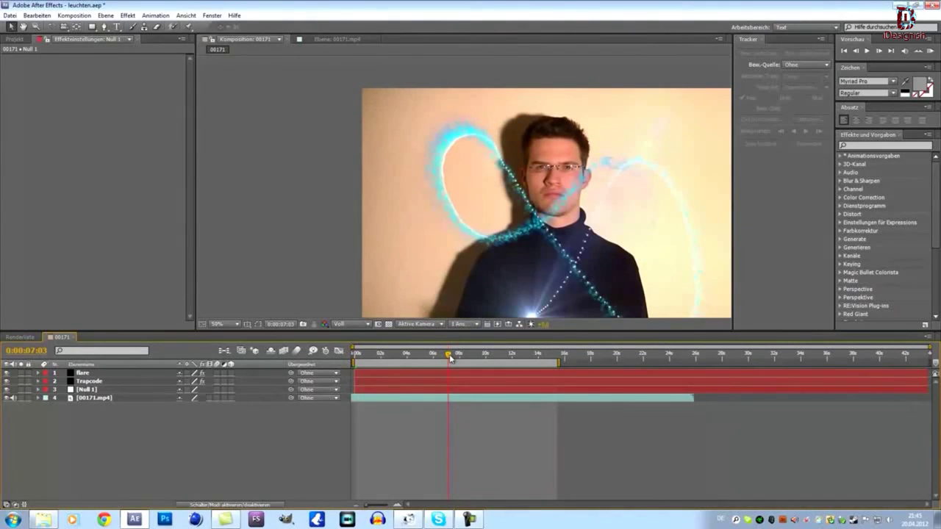
pyautogui.moveTo(450, 357); pyautogui.dragTo(474, 356)
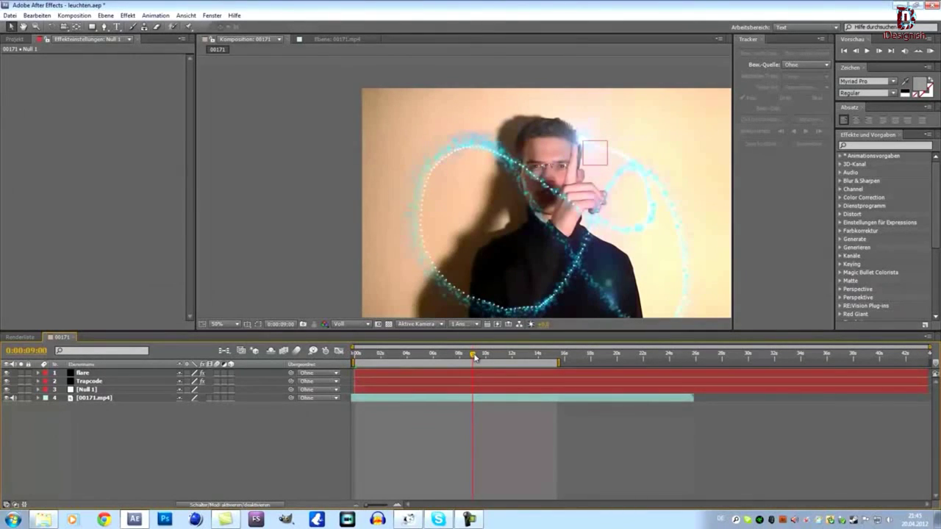
pyautogui.moveTo(475, 356)
pyautogui.mouseDown()
pyautogui.moveTo(513, 355)
pyautogui.moveTo(374, 354)
pyautogui.mouseUp()
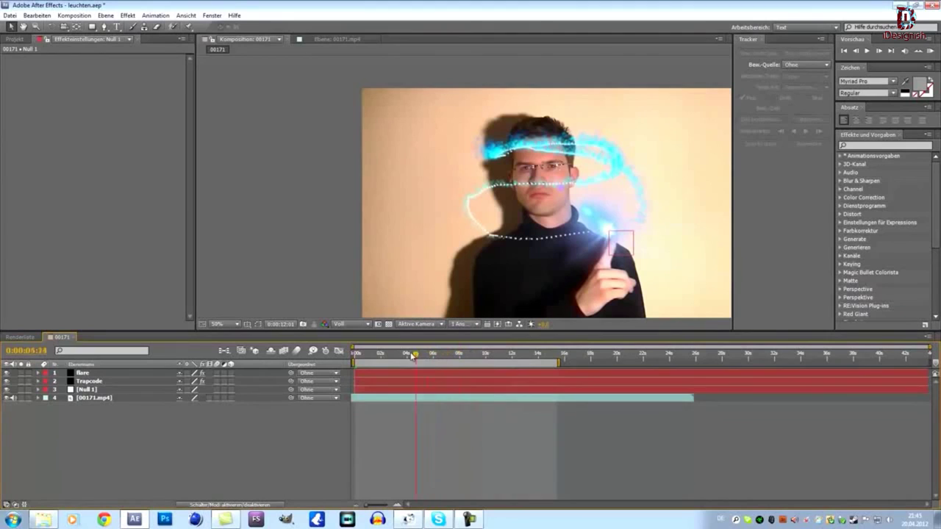